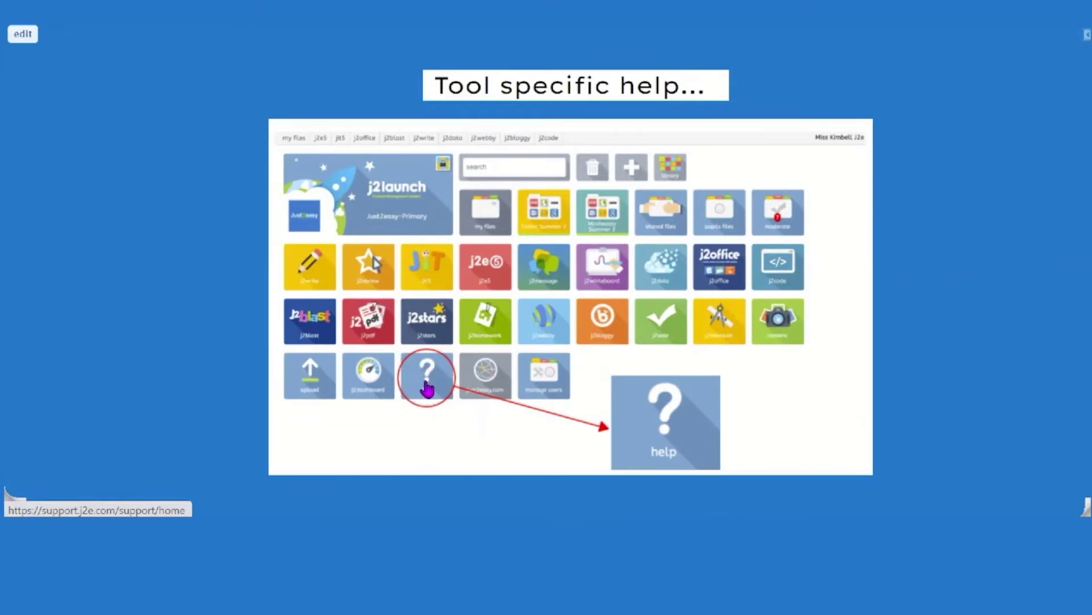
Step: Open the Just2easy help site from the launch page and search its knowledge base for "jit paint"
click(425, 383)
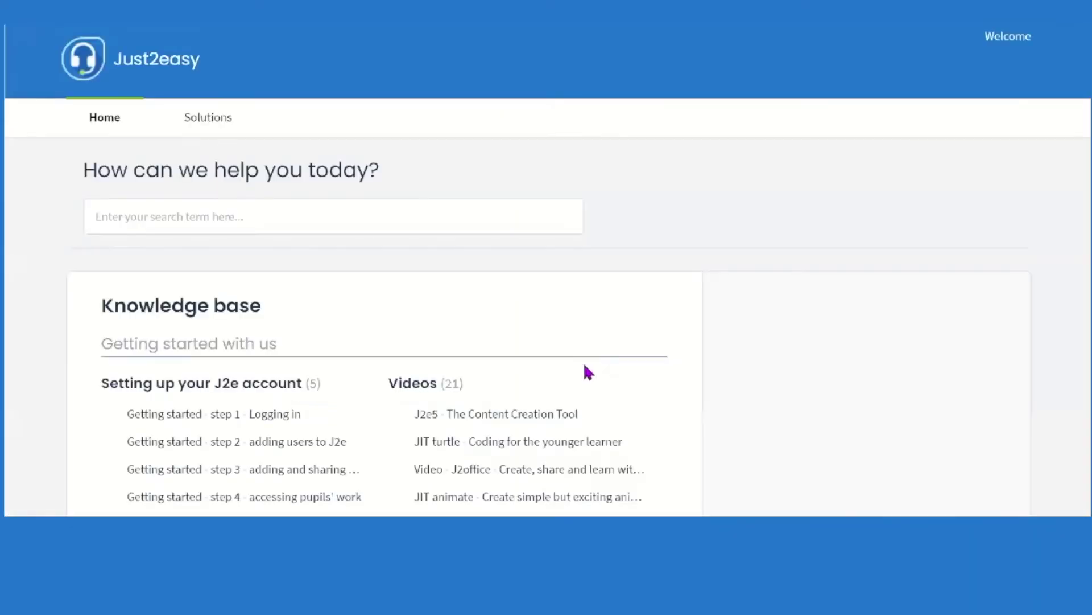
scroll(584, 366, down, 10)
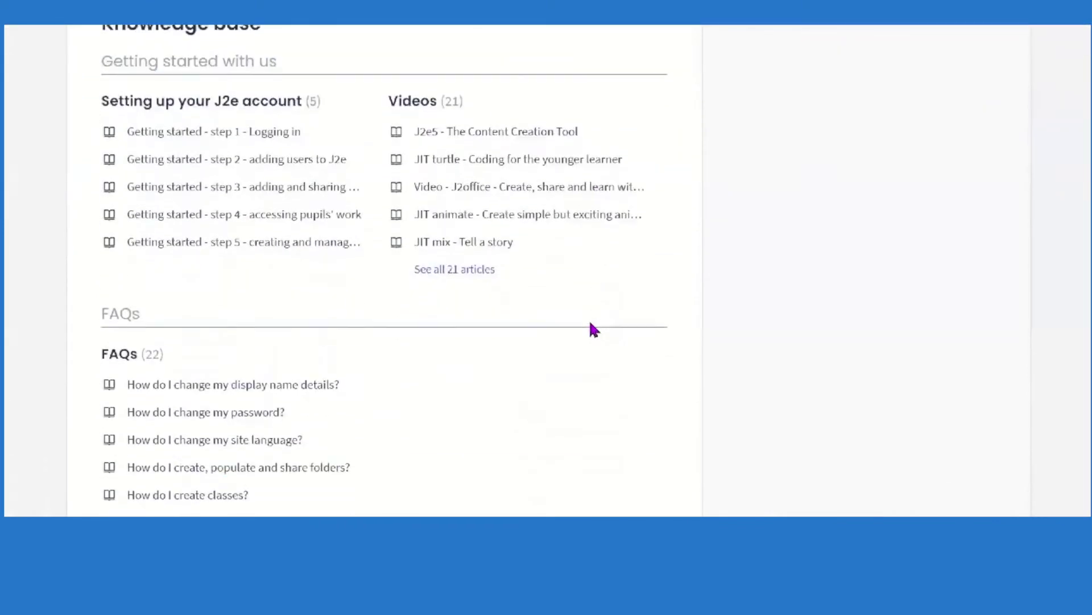
scroll(588, 327, up, 10)
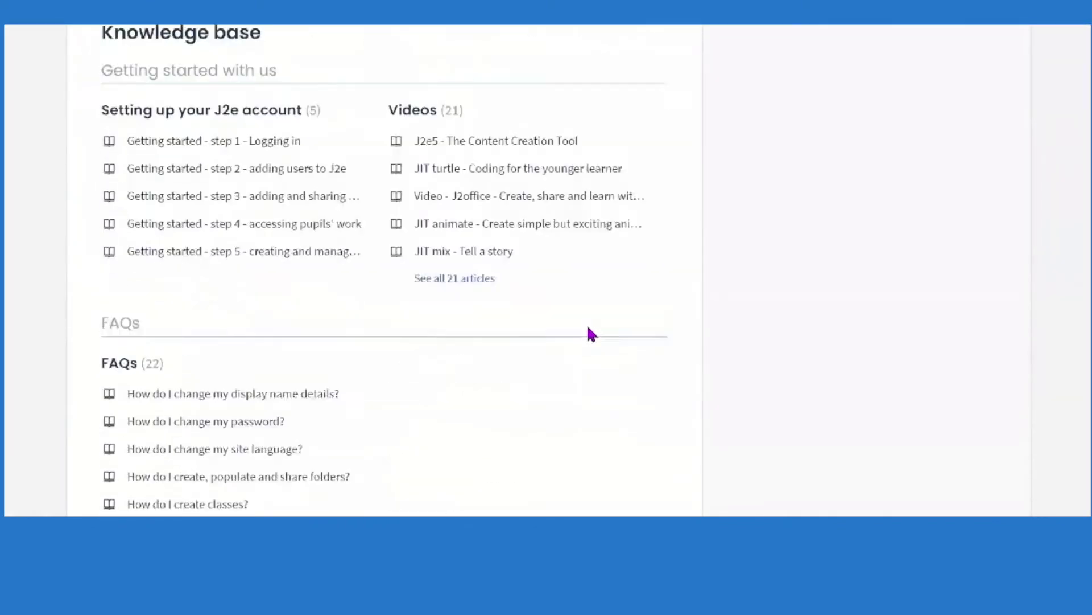
click(336, 218)
text(jit paint)
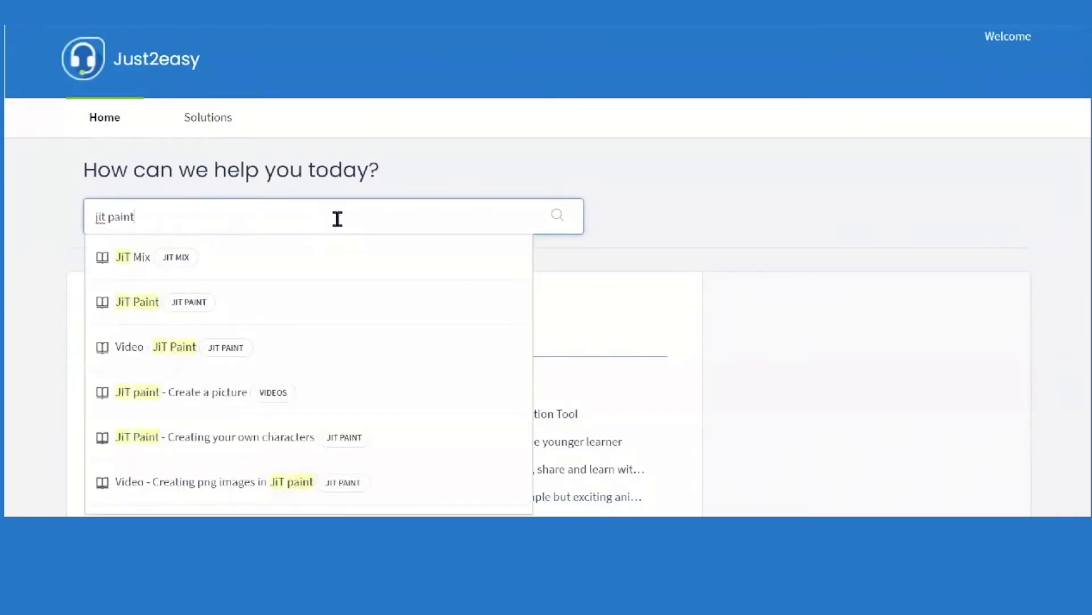
key(Return)
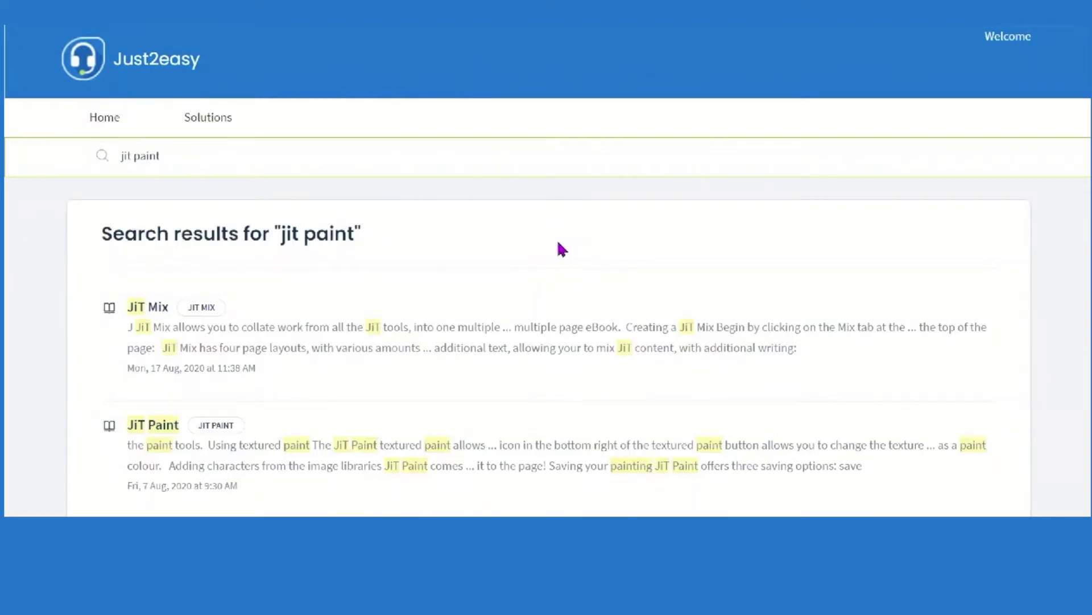
Step: Review the search results and open the JiT Paint article to skim its instructions
scroll(558, 245, down, 5)
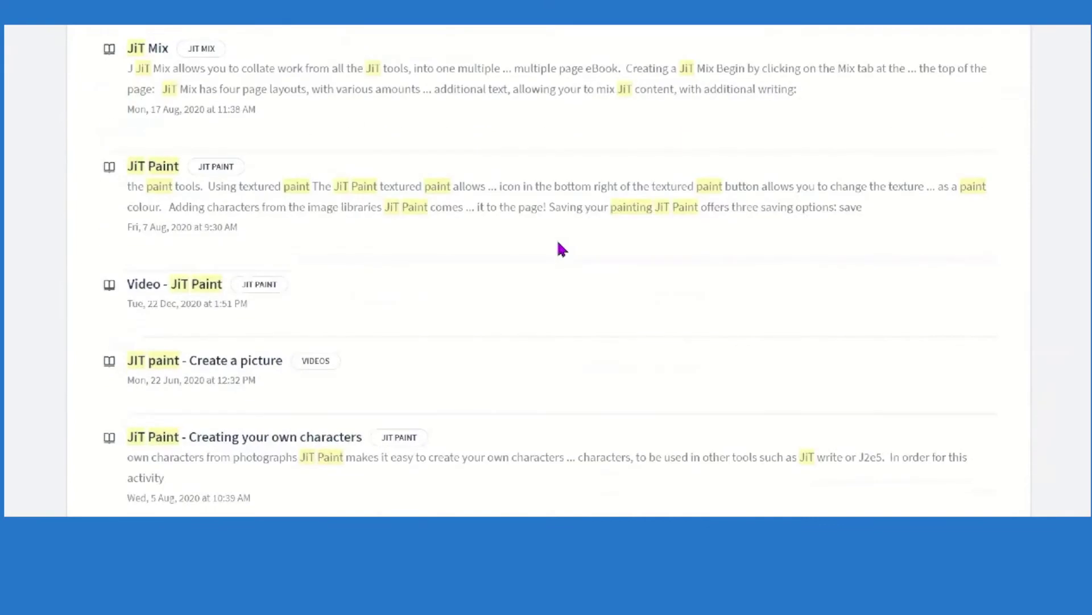
scroll(558, 246, down, 3)
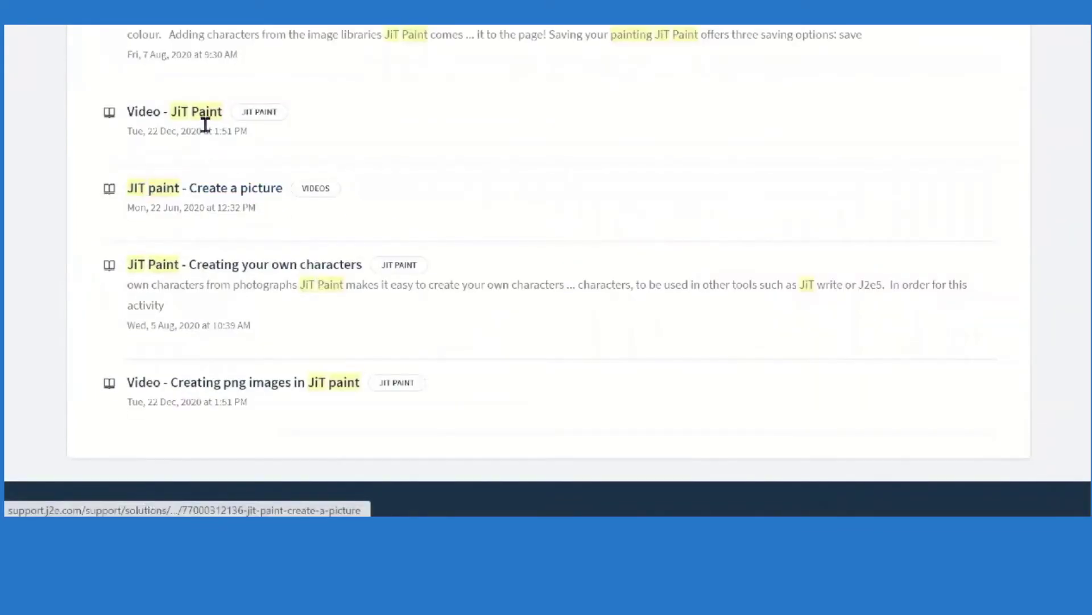
scroll(194, 120, up, 6)
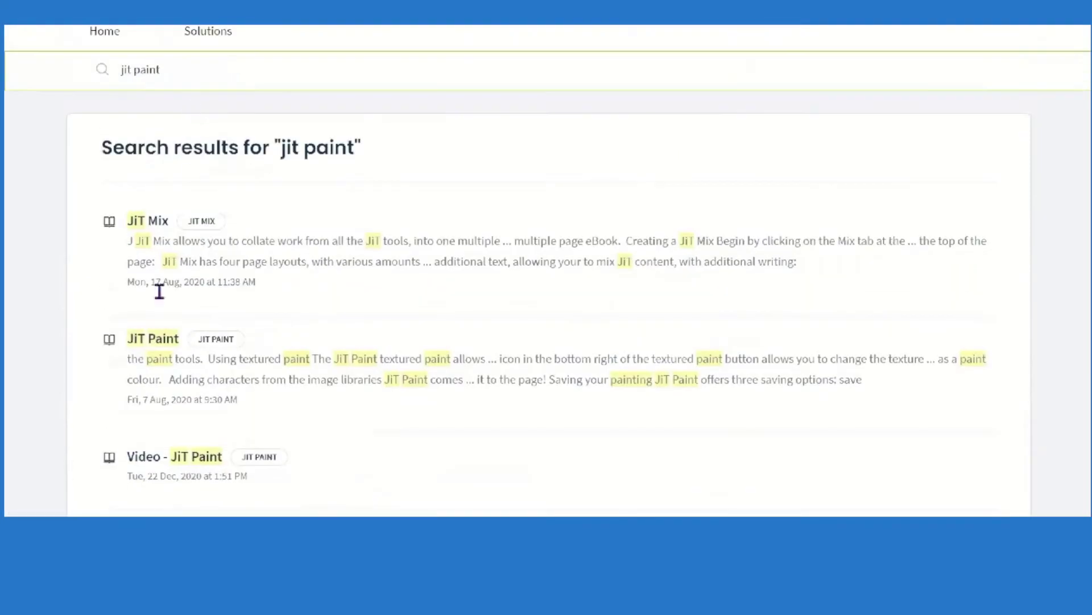
click(151, 342)
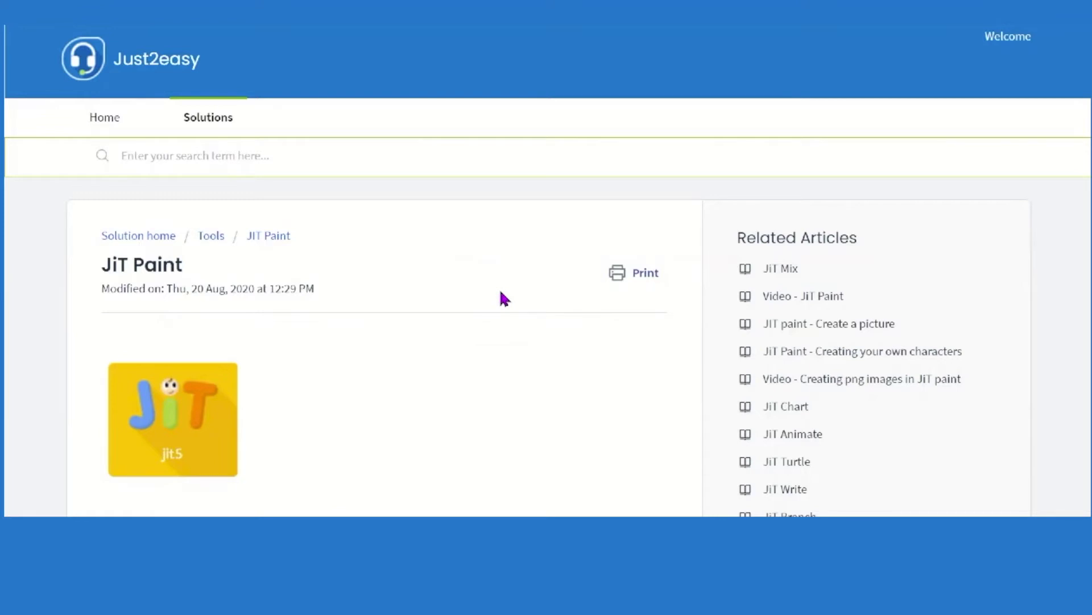
scroll(501, 297, down, 5)
scroll(501, 292, up, 5)
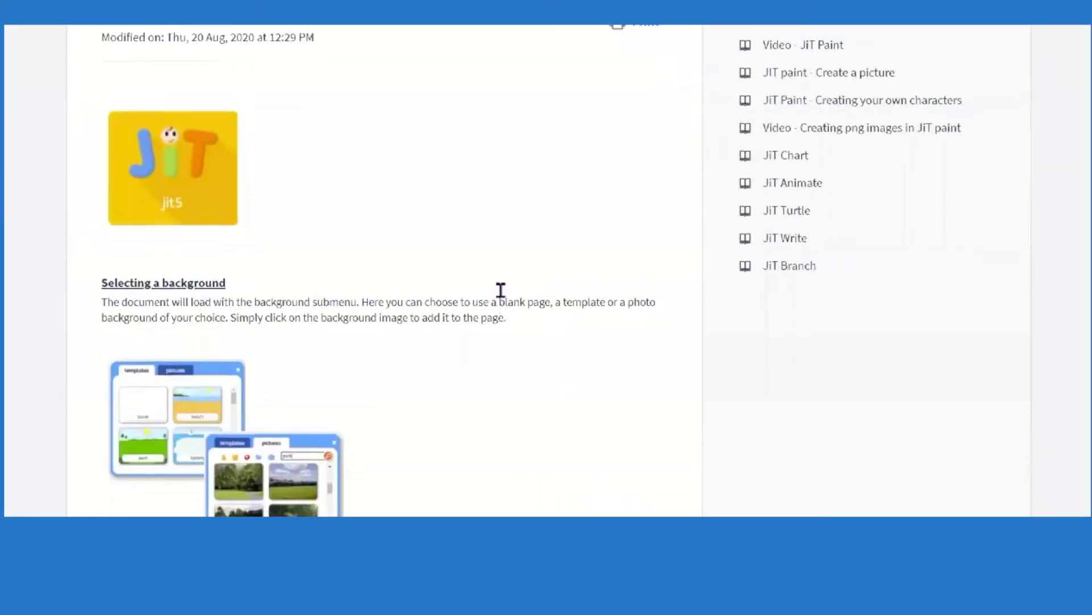
Step: Preview the JiT Paint article's printout, look through all its pages, and close the preview without saving
click(647, 281)
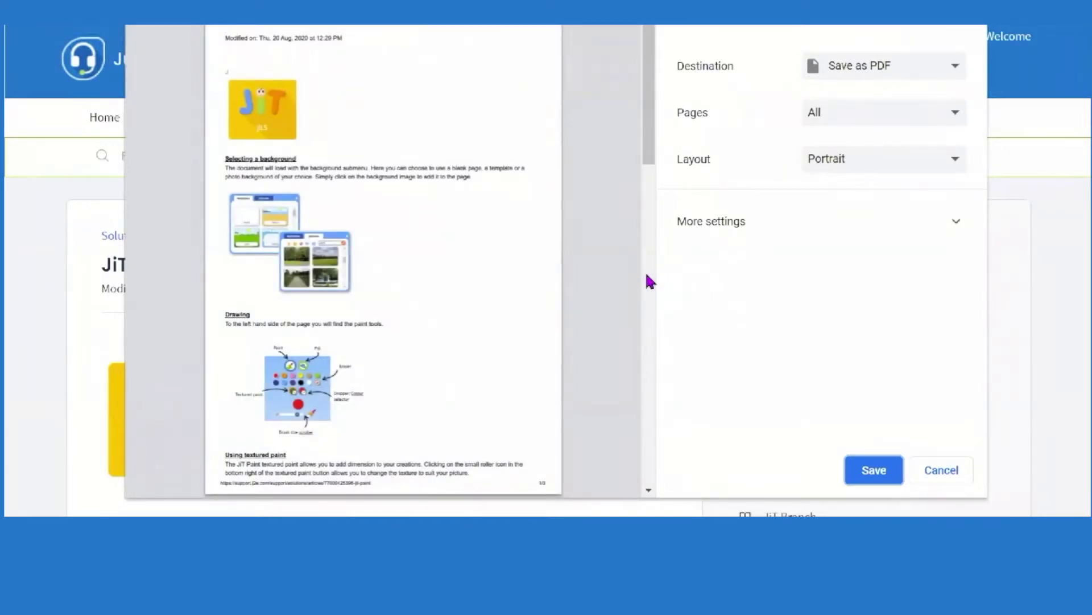
scroll(409, 277, down, 7)
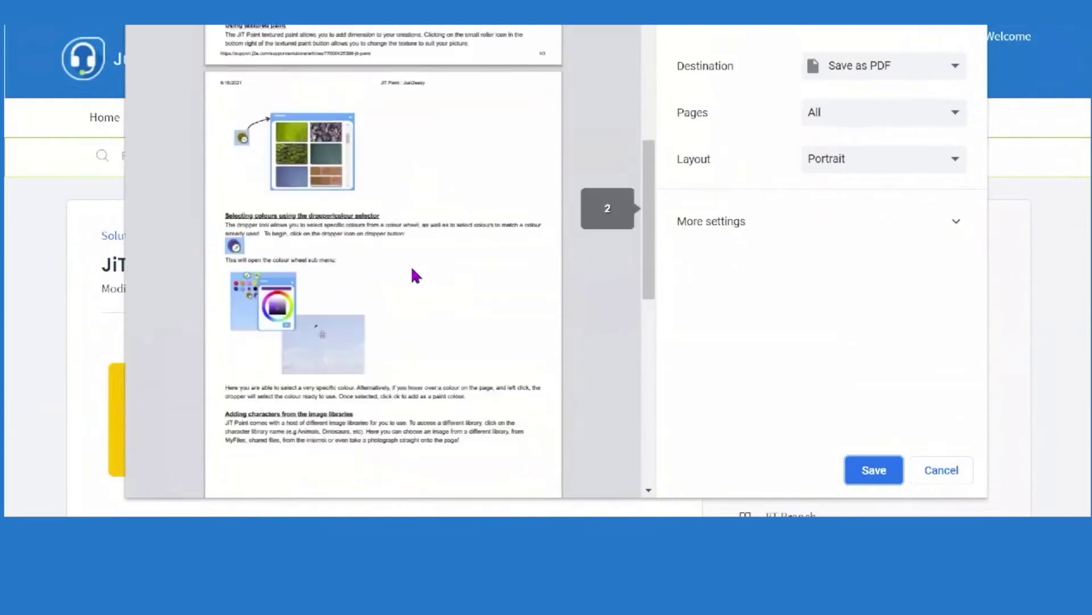
scroll(413, 276, down, 8)
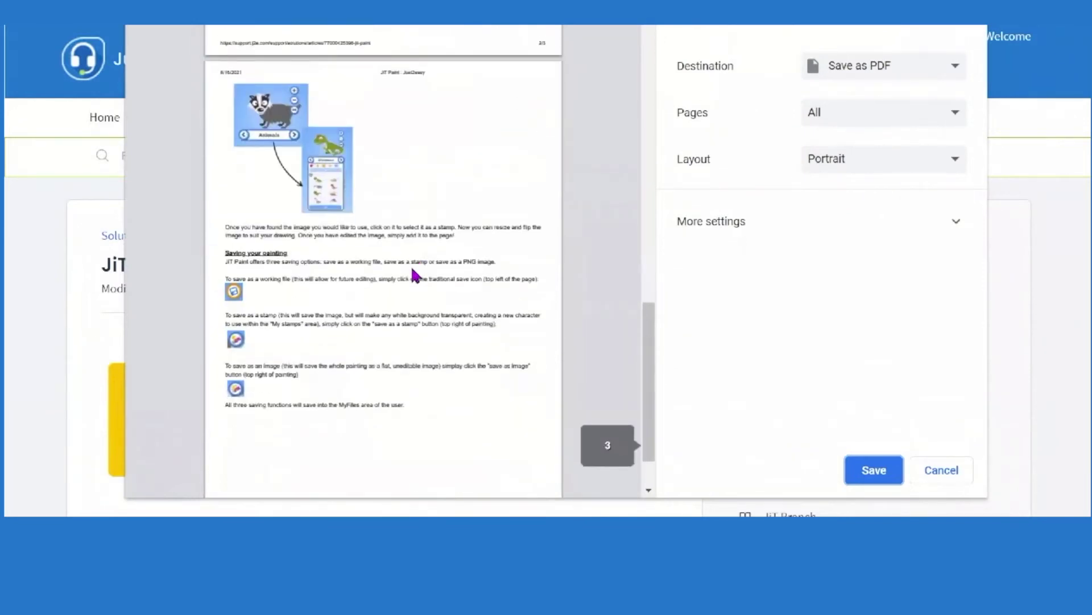
scroll(413, 272, down, 2)
click(940, 470)
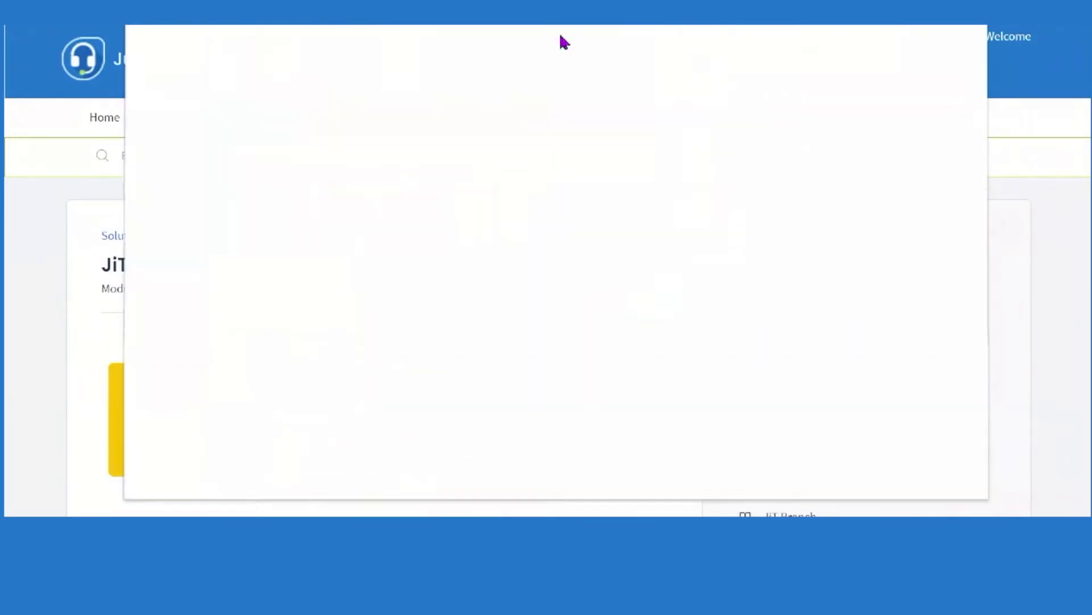
Step: Return to the presentation and page forward through the slide on using Just2easy in the classroom
key(Right)
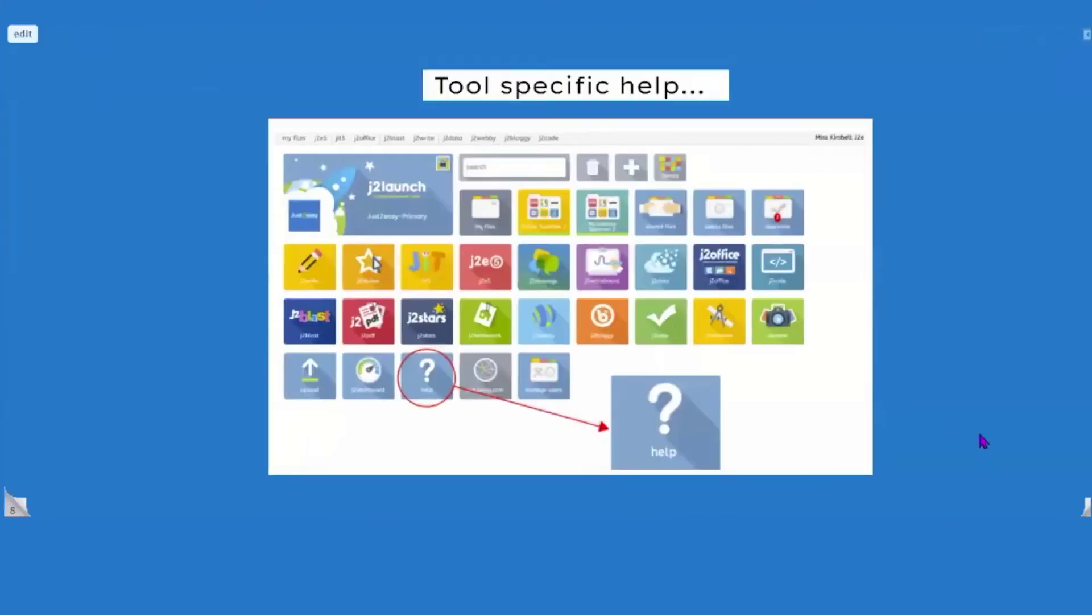
click(1086, 508)
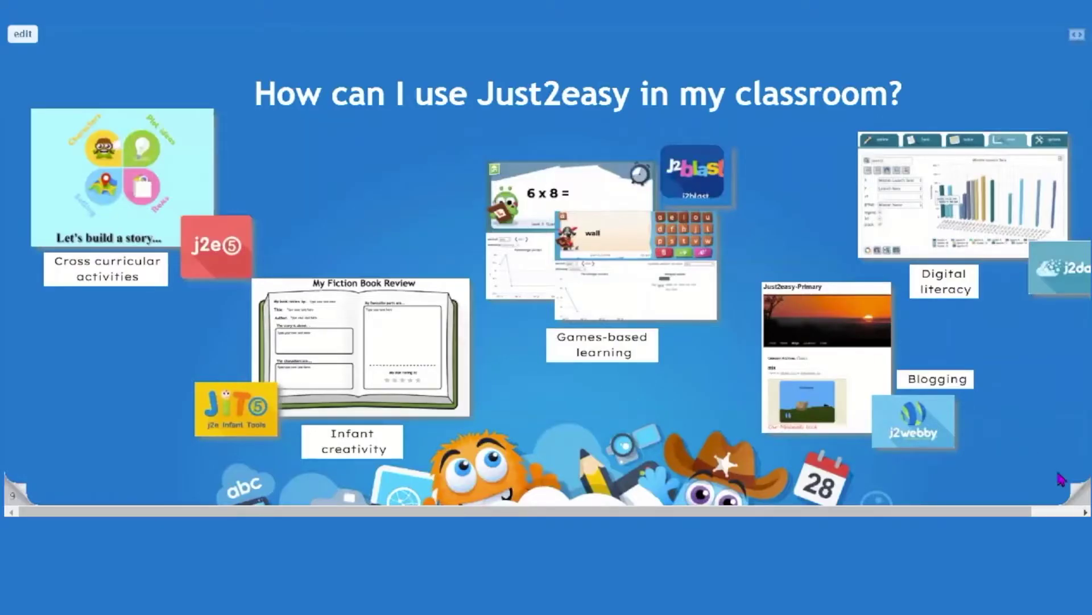
click(1074, 459)
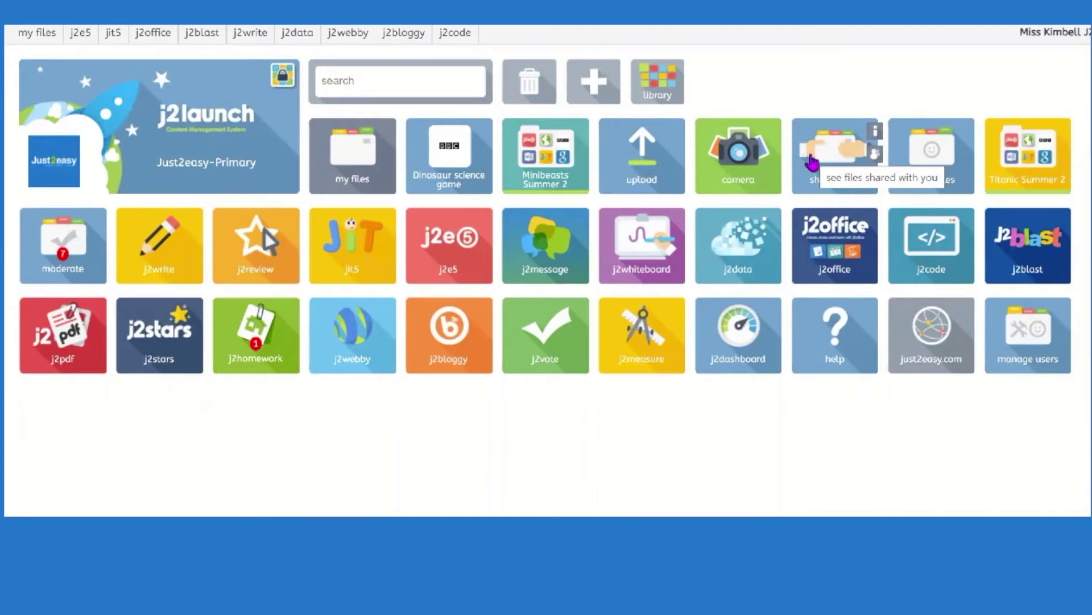
Step: Open the pupils' files from j2launch and view the Class 1 folder
click(925, 188)
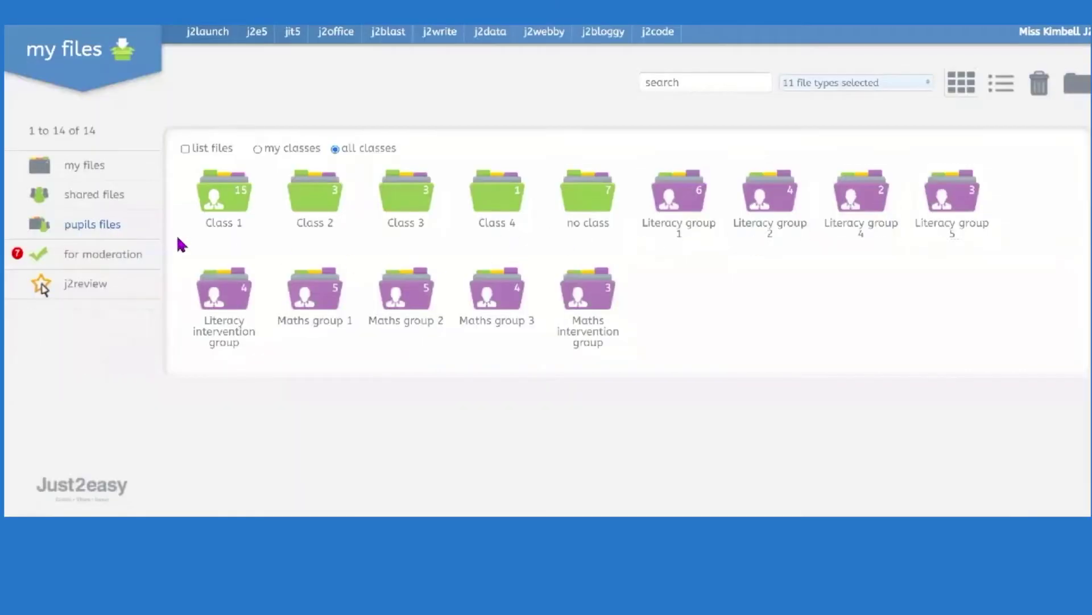
click(211, 203)
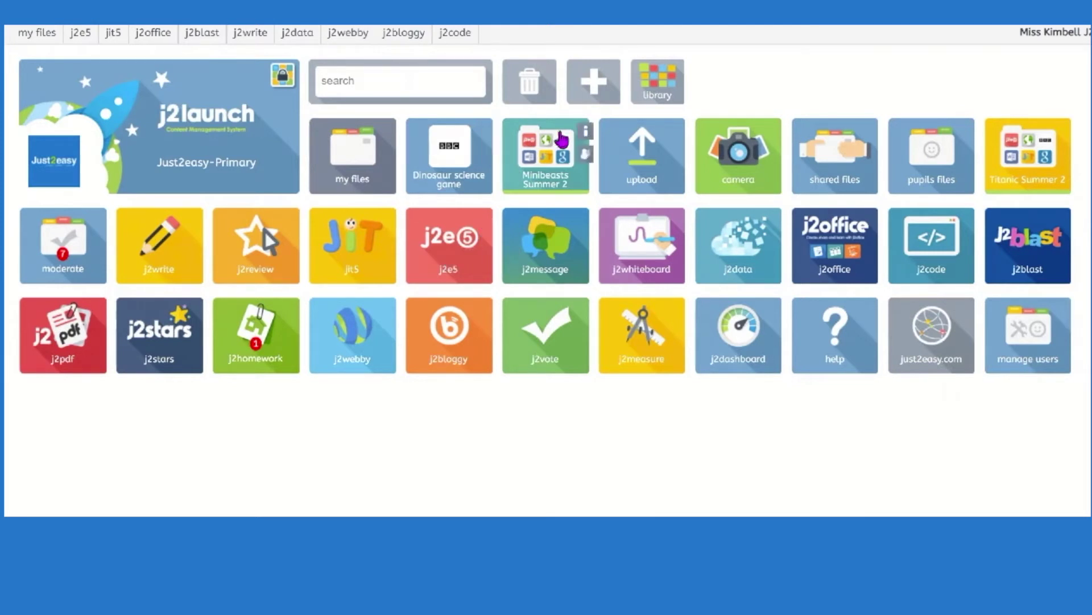
Step: Start a new j2launch tile and name it "Minibeasts bbc bitesize"
click(592, 85)
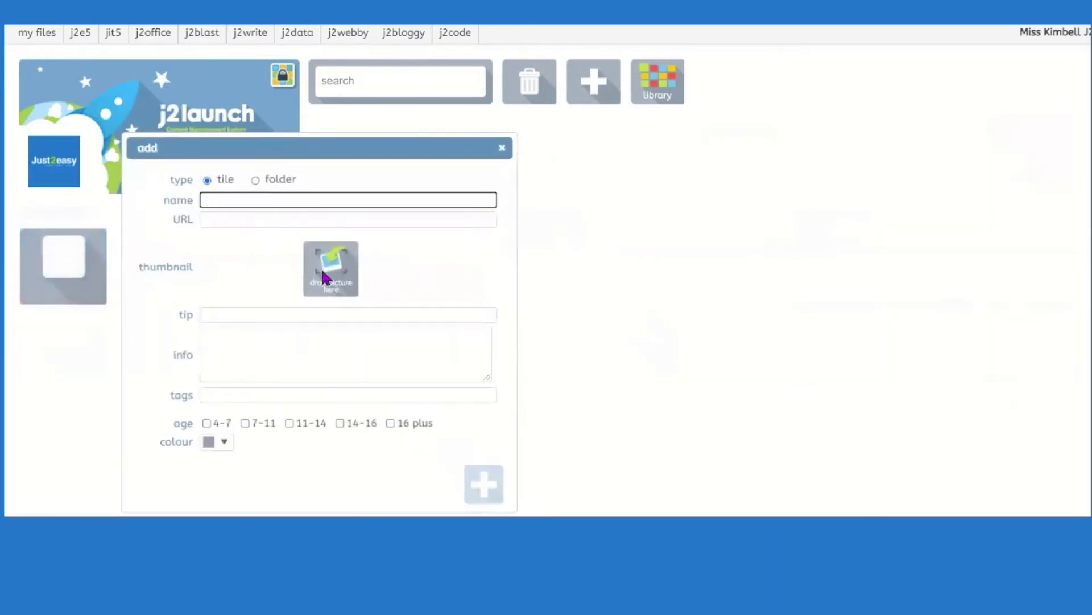
text(Minibeasts)
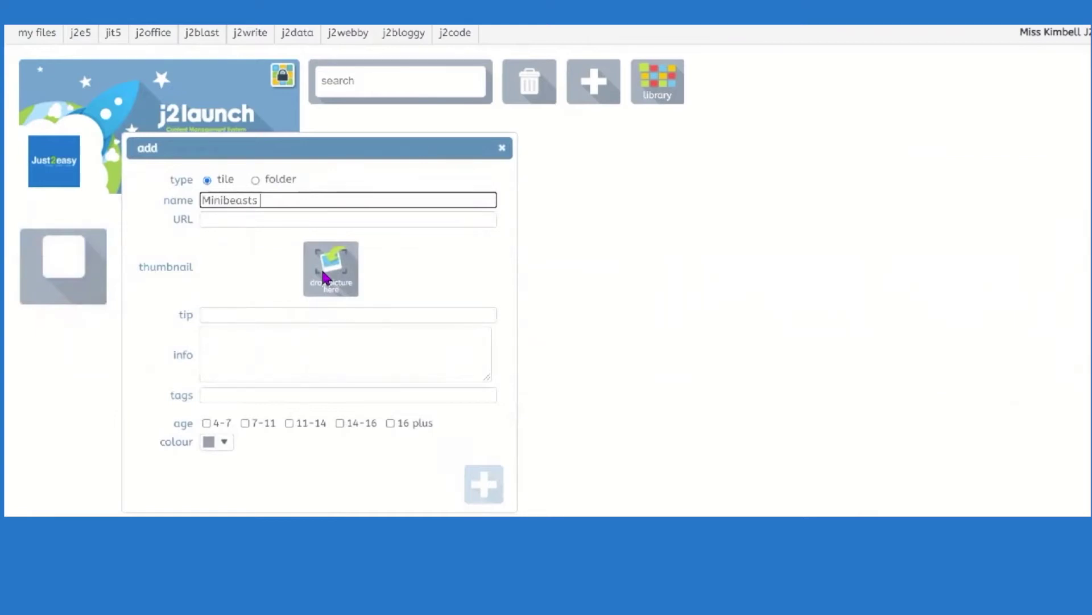
text( bbc bite)
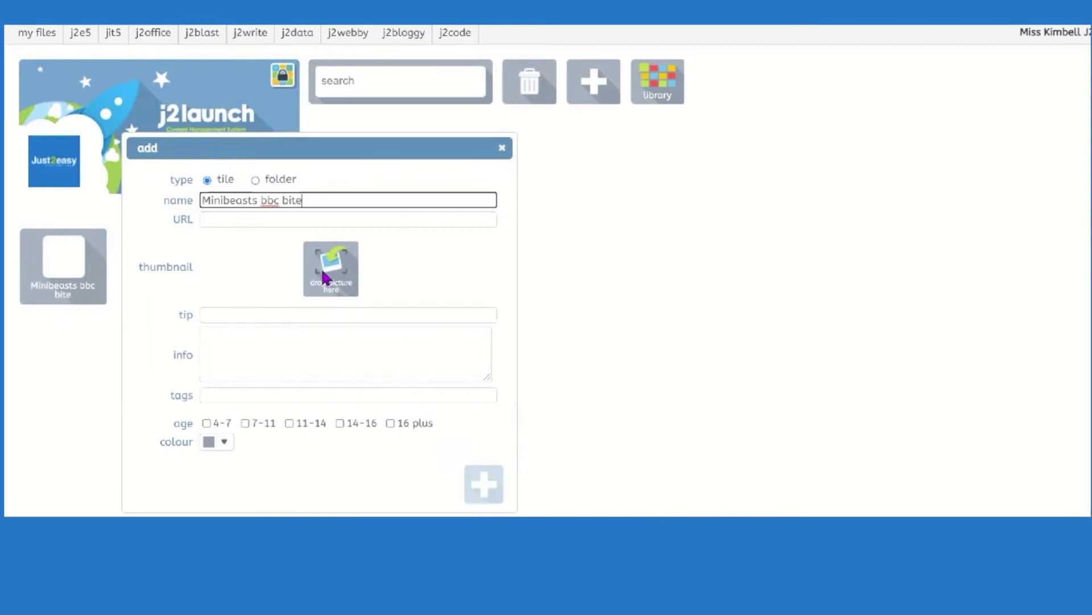
text(size)
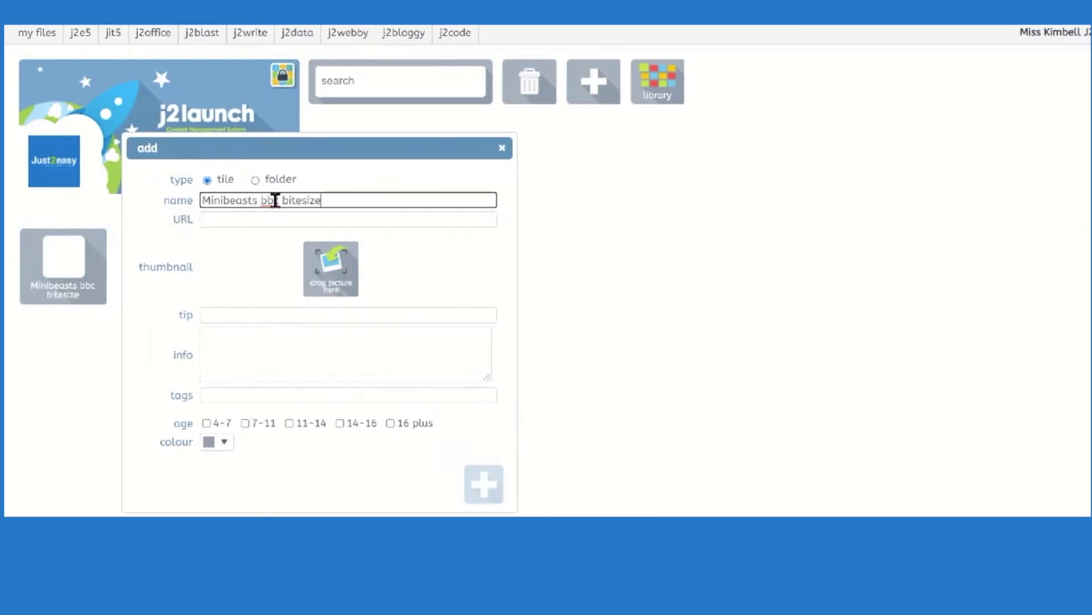
Step: Copy the web address of the BBC Bitesize Minibeasts clip page into the new tile's URL
click(250, 221)
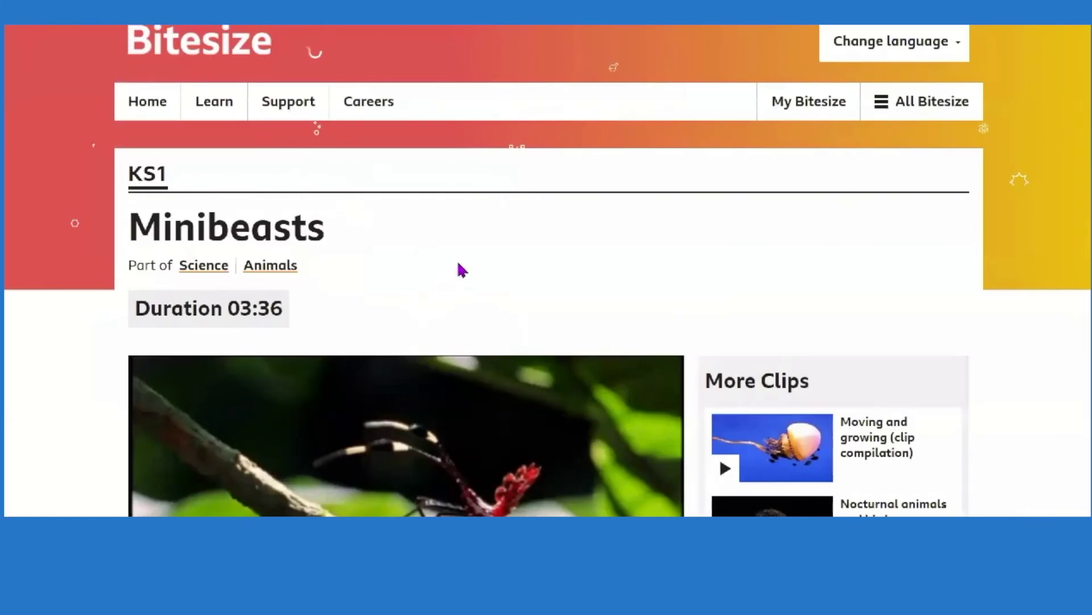
scroll(462, 270, down, 5)
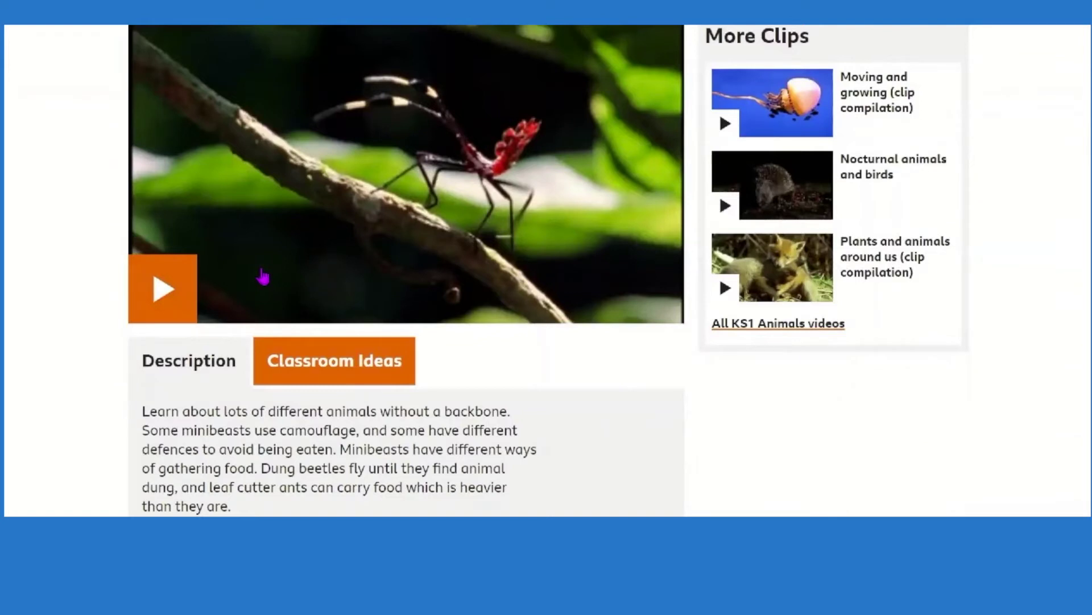
scroll(263, 277, up, 4)
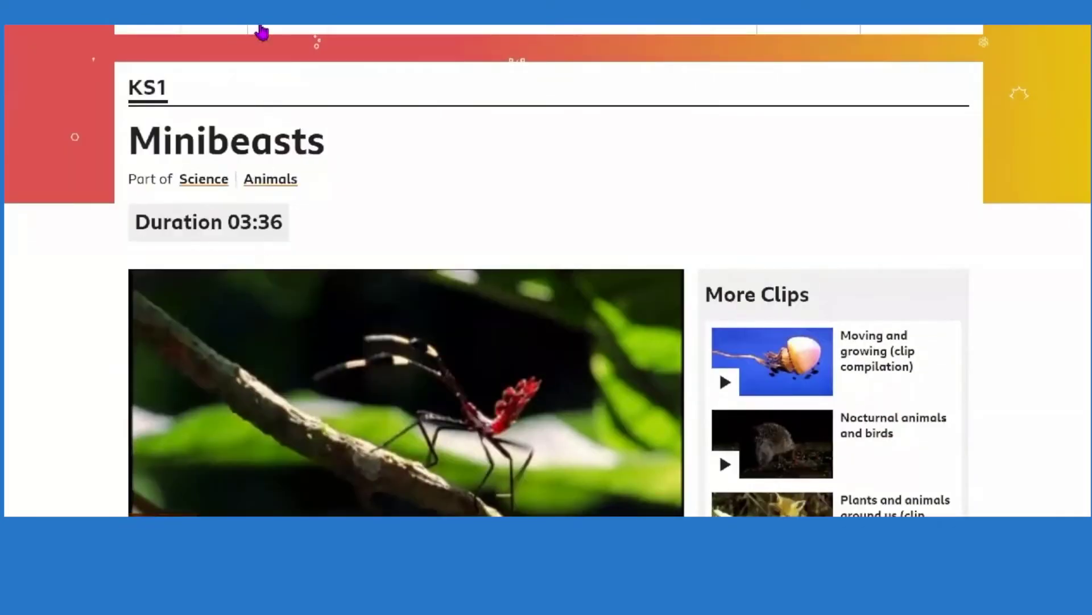
right_click(186, 20)
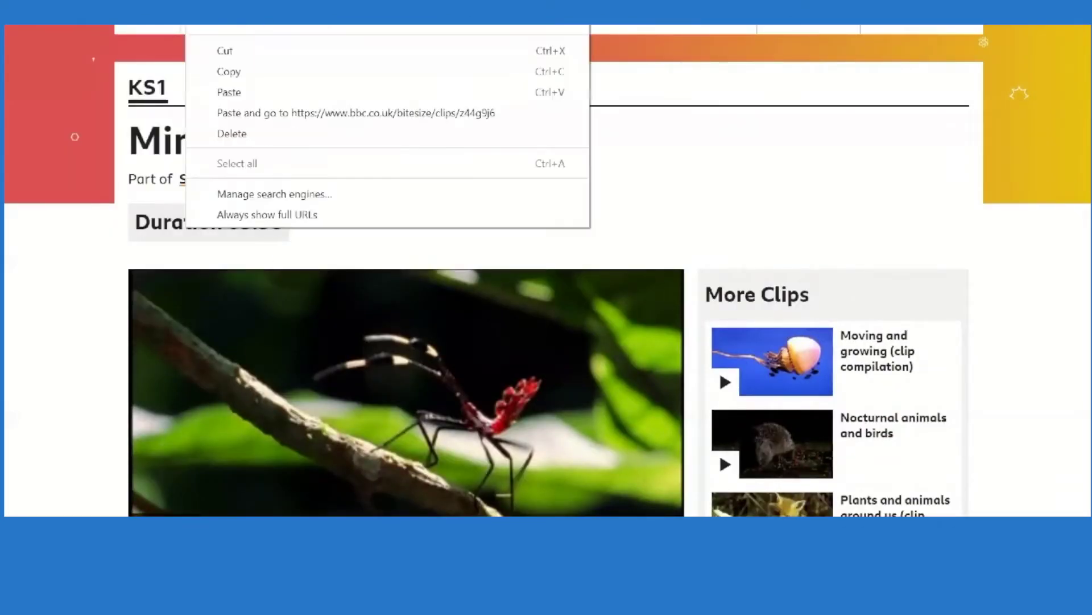
click(250, 75)
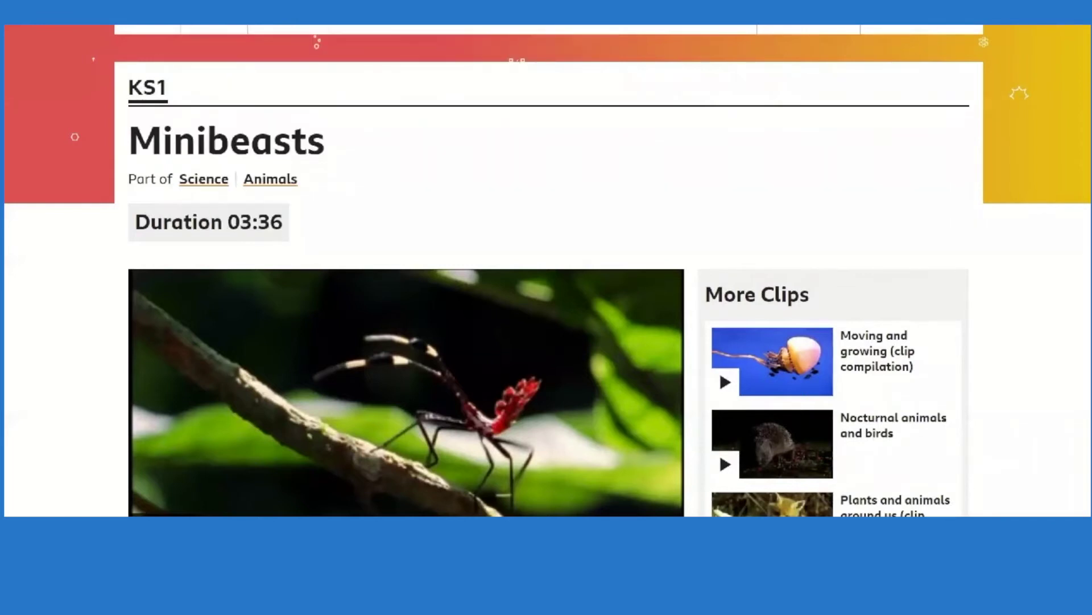
key(ctrl+Tab)
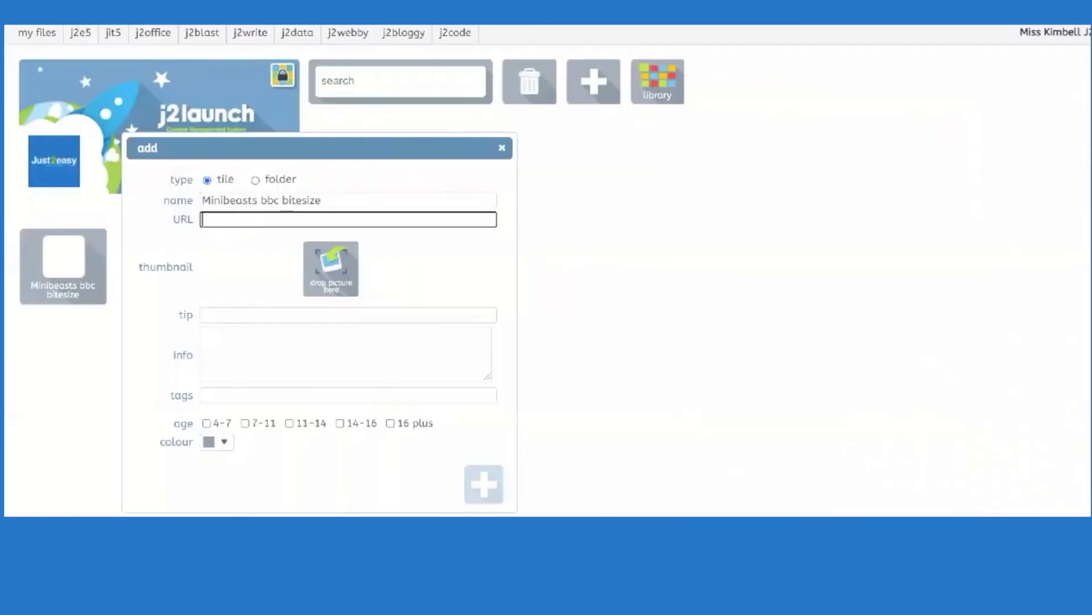
right_click(208, 221)
click(277, 353)
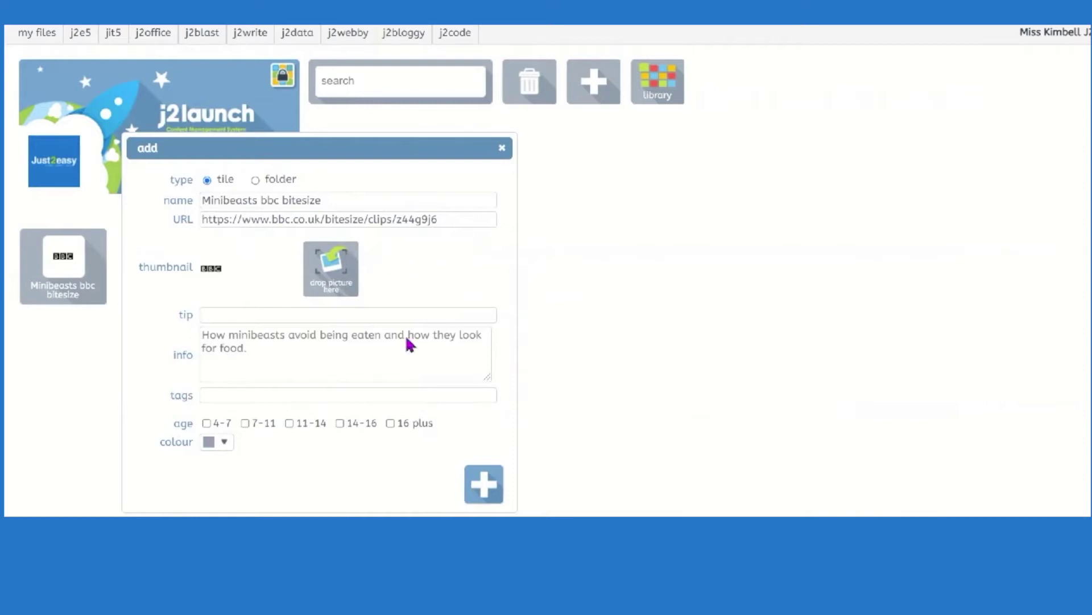
Step: Set the tile's colour to yellow and add the tile to the launch page
click(222, 441)
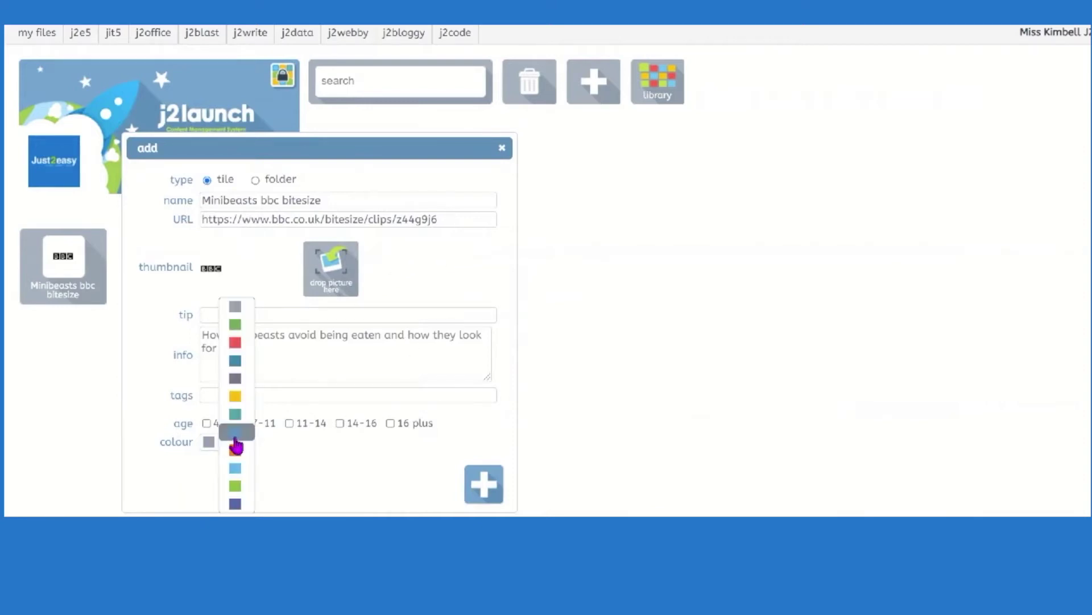
click(249, 408)
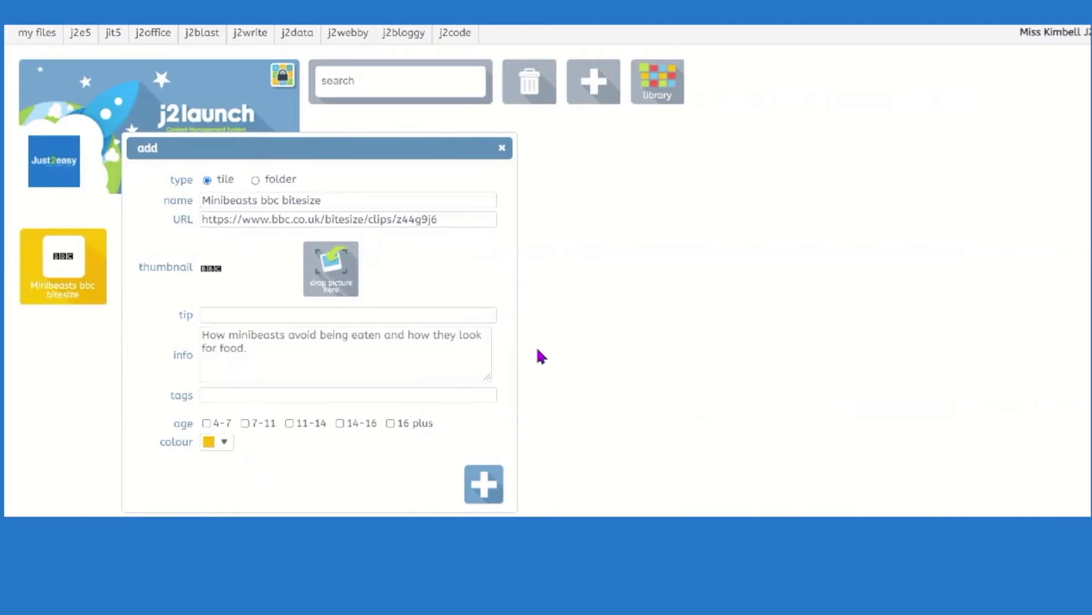
click(484, 484)
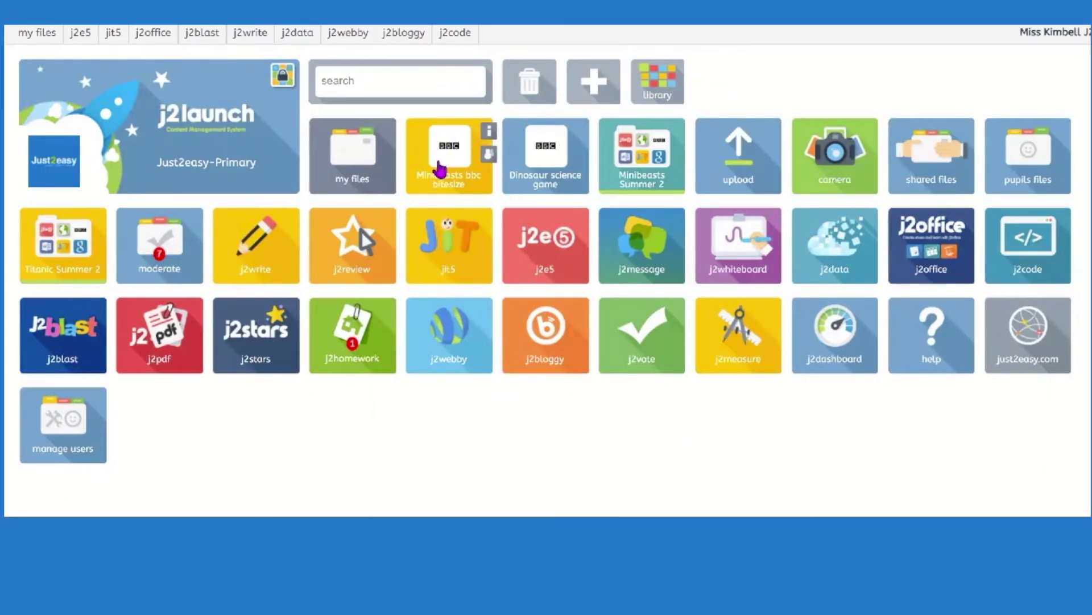
Step: Open the sharing settings for the Minibeasts bbc bitesize tile
click(487, 163)
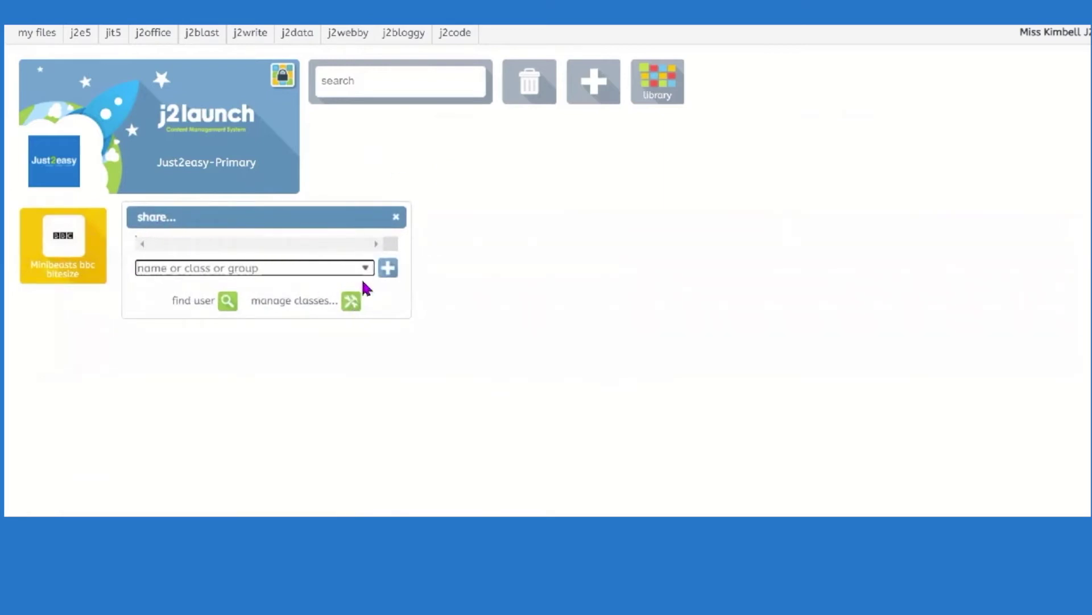
click(291, 272)
text(harry)
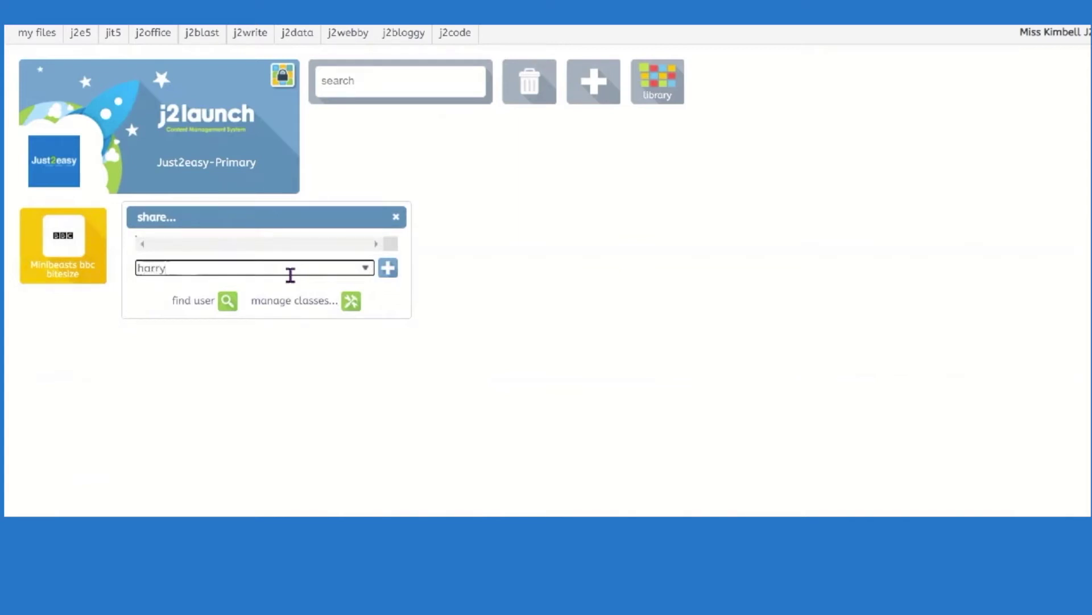
key(BackSpace)
key(BackSpace)
key(BackSpace)
key(BackSpace)
key(BackSpace)
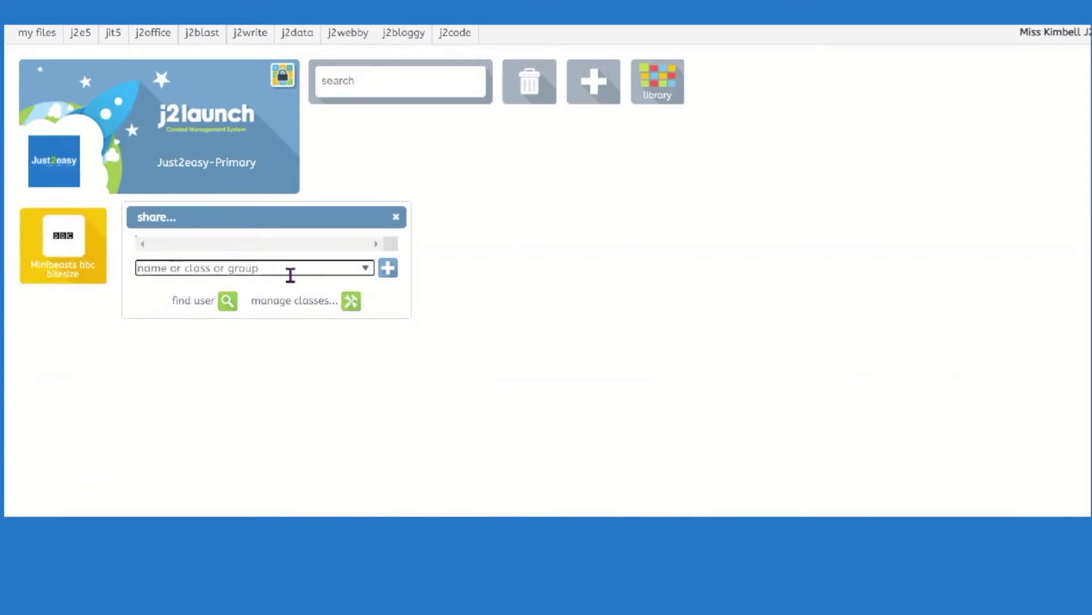
Step: Browse the available classes and groups, and share the Minibeasts bbc bitesize tile with Class 1 - my class
click(366, 271)
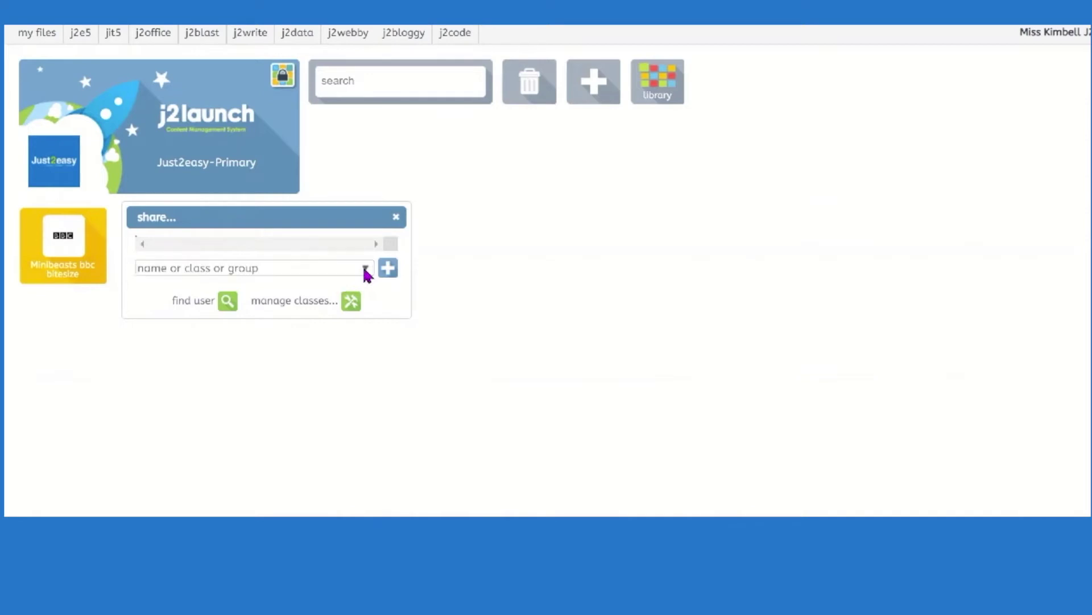
click(365, 272)
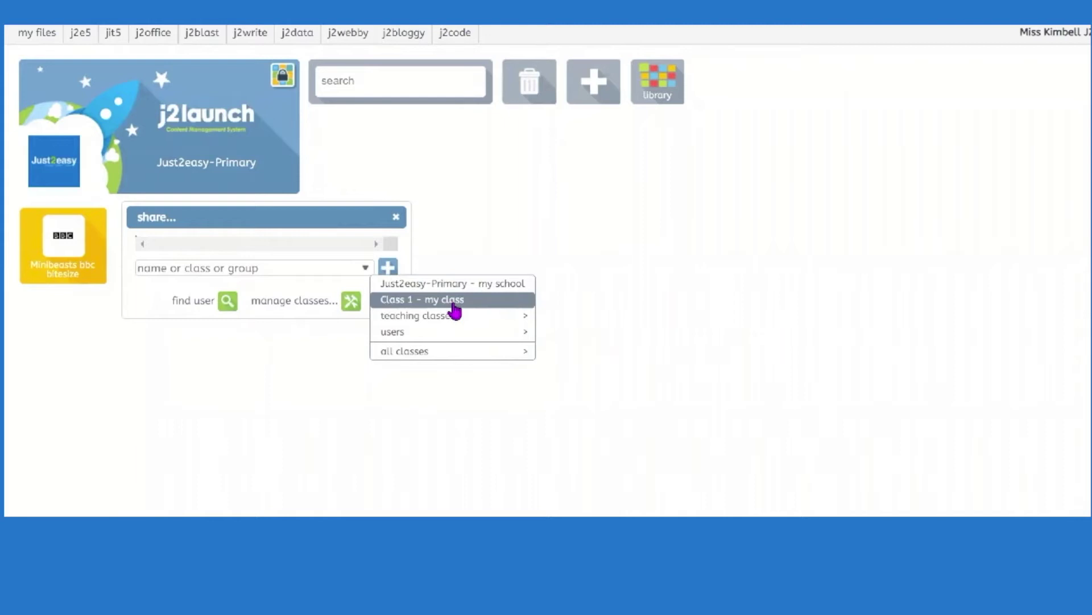
mouse_move(458, 322)
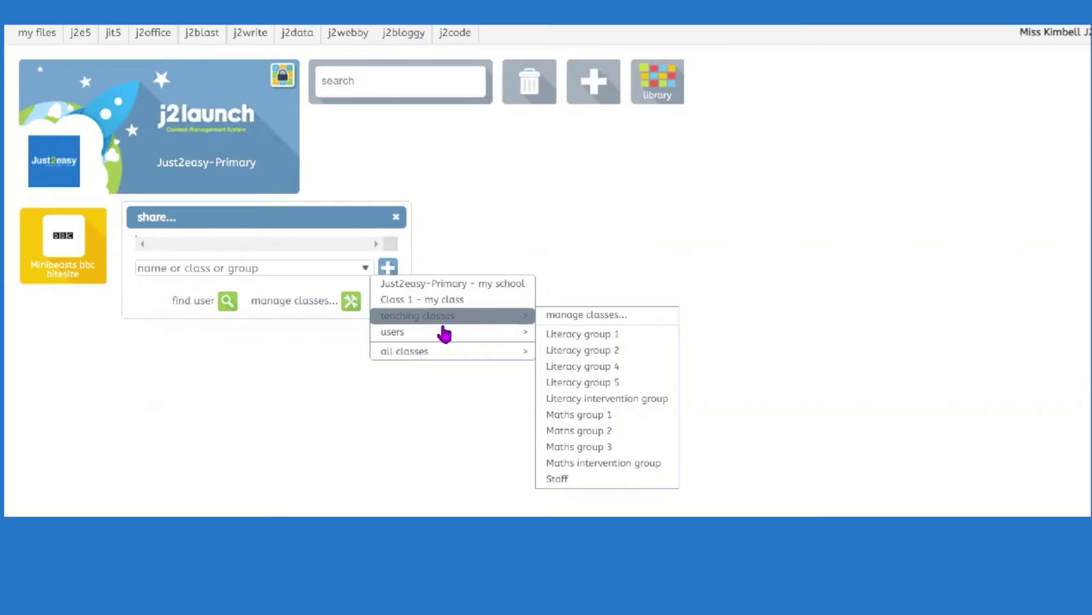
mouse_move(435, 336)
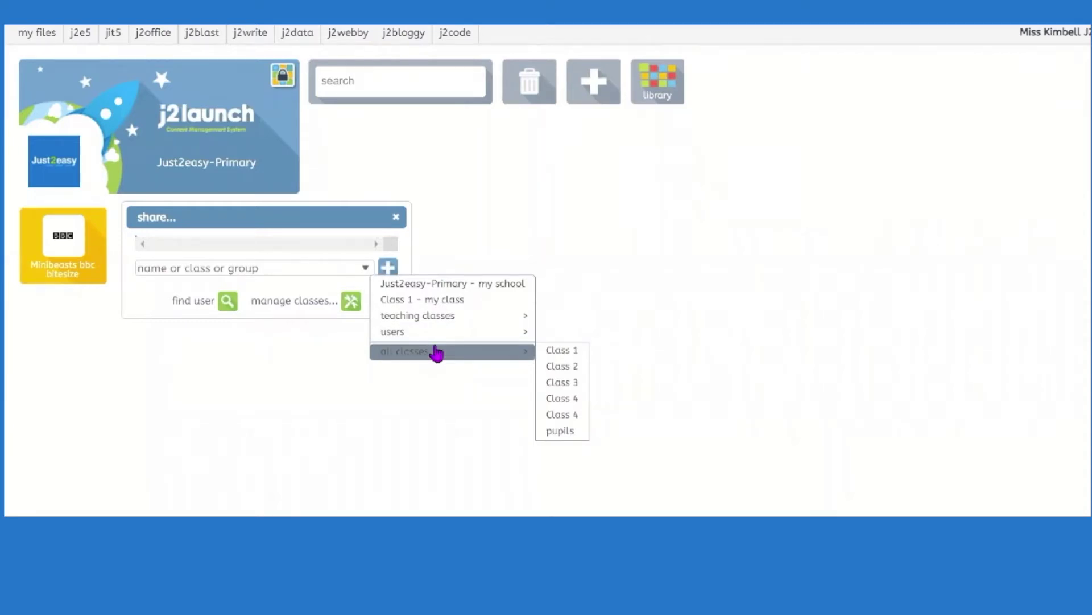
click(452, 302)
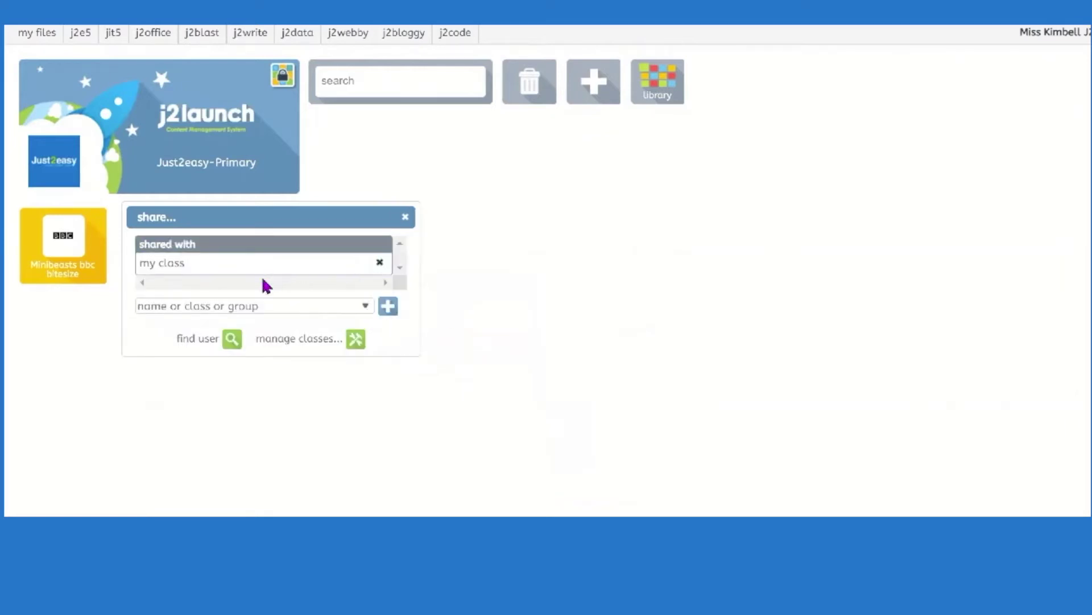
Step: Share the Minibeasts bbc bitesize tile with Class 2 as well and close the sharing settings
click(366, 307)
mouse_move(418, 388)
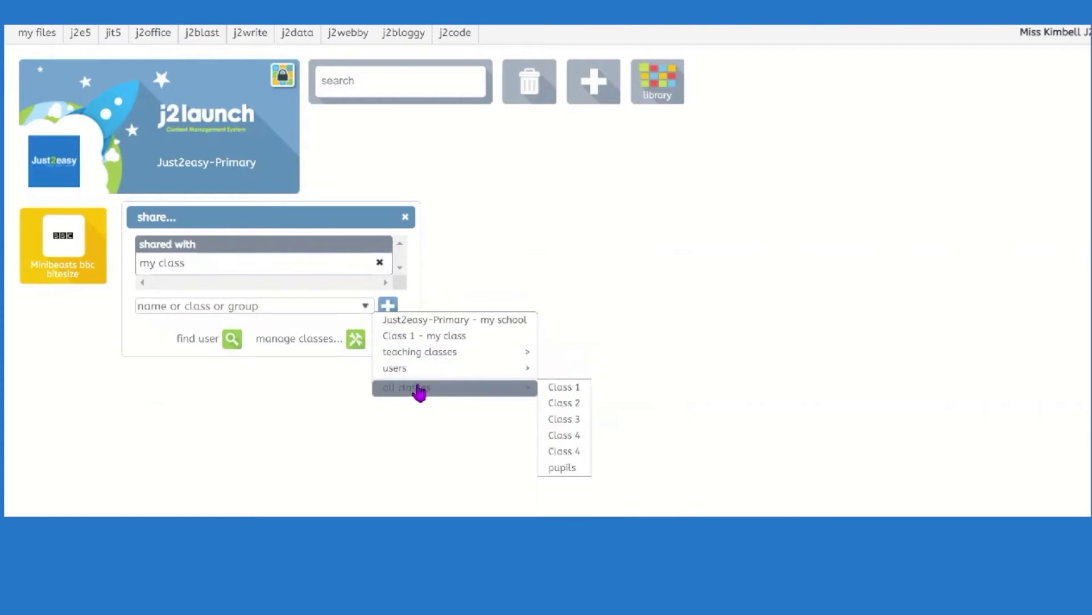
click(560, 403)
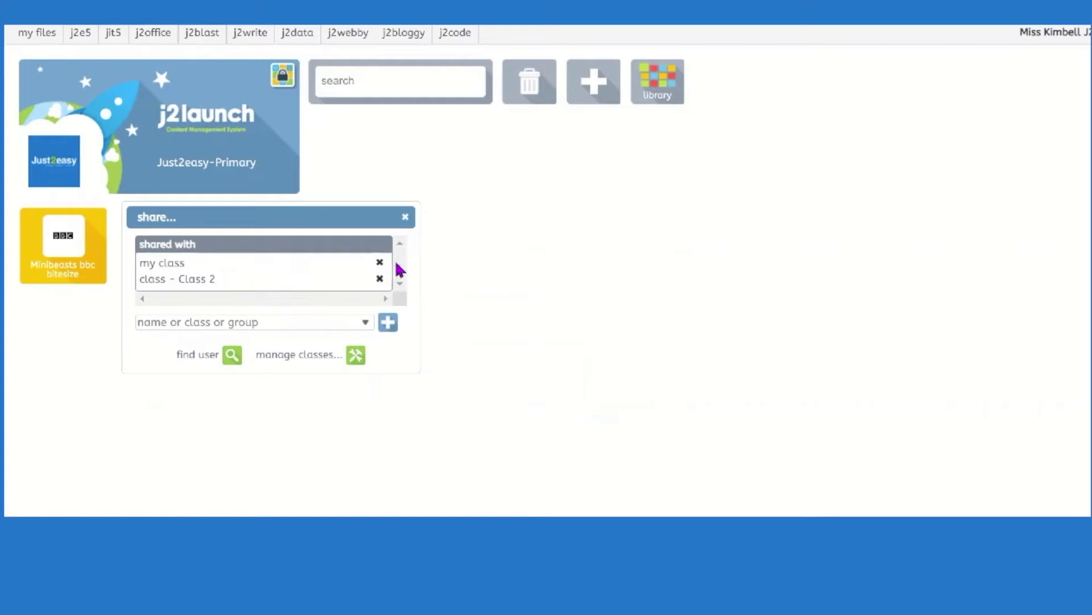
click(405, 217)
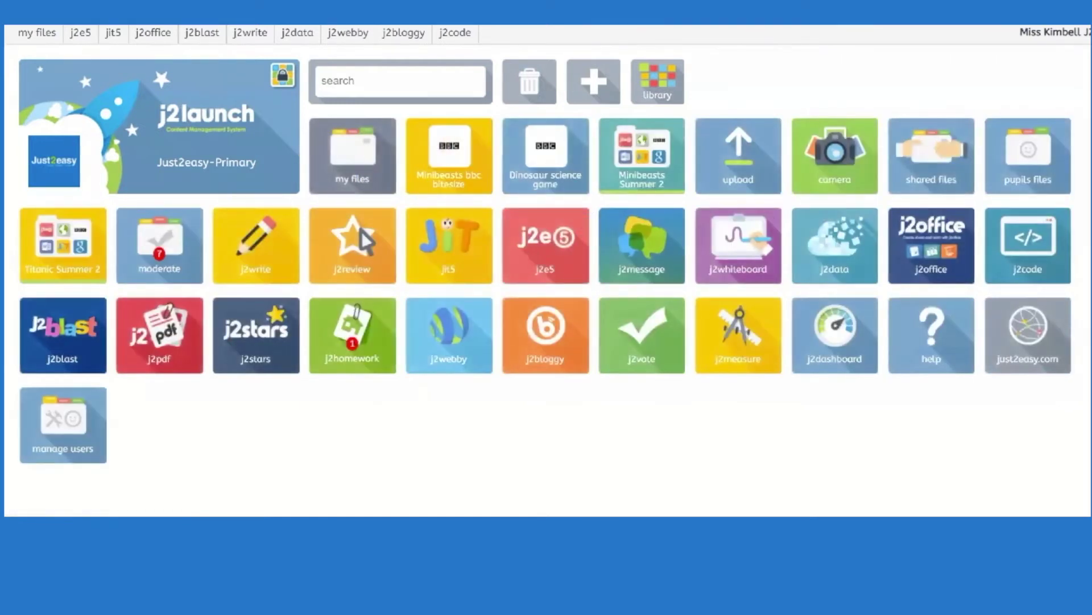
Step: Switch to the pupil's j2launch window and open the shared Minibeasts bbc bitesize tile
click(764, 490)
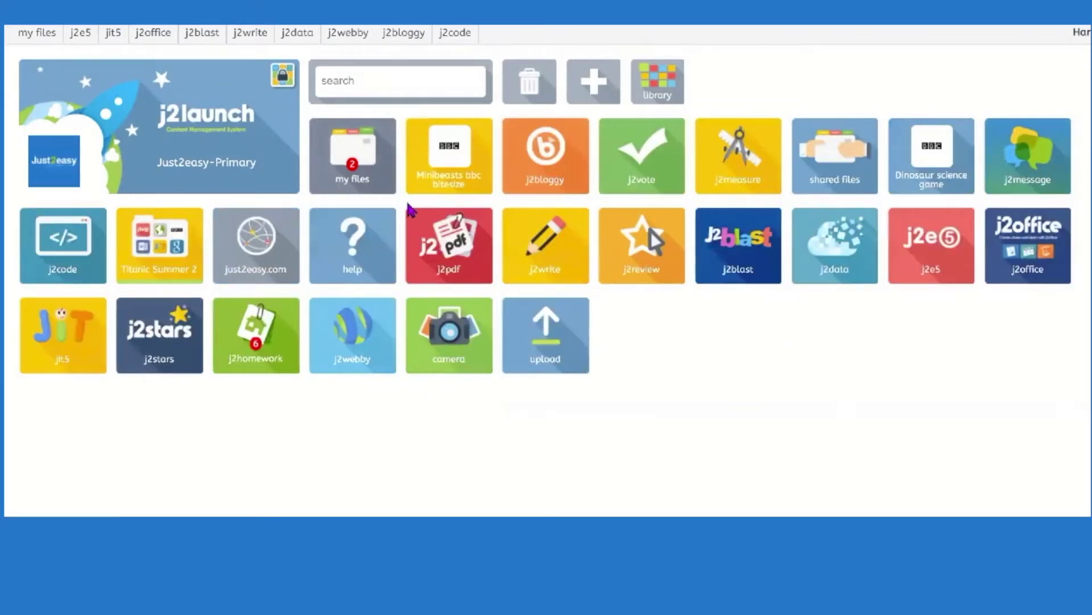
click(456, 165)
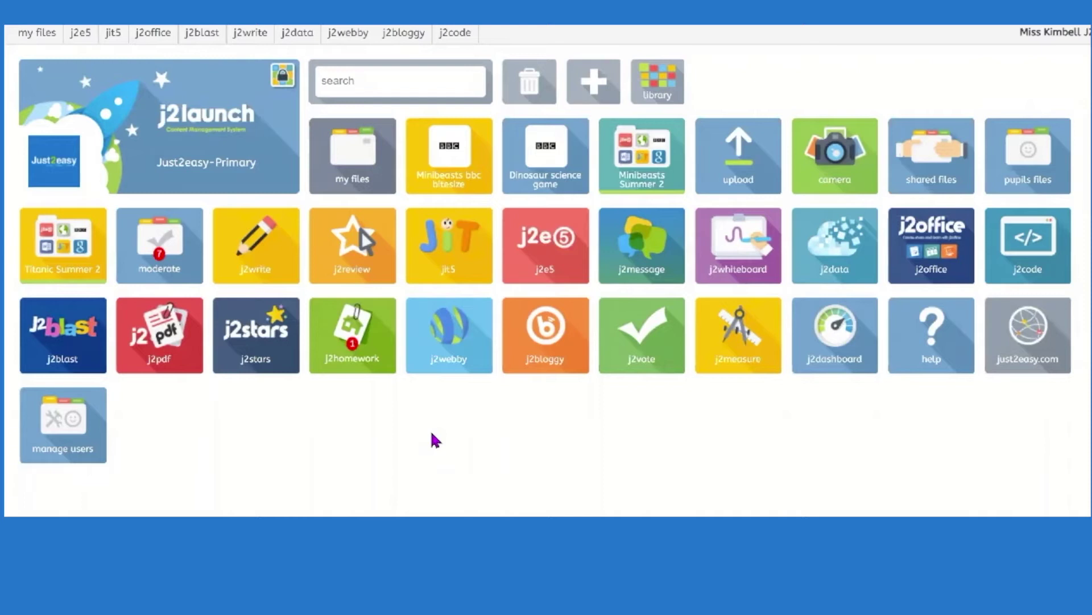
Step: Upload the six selected KS2 folder documents to the teacher's my files and look through the NewspaperTemplate PDF
click(348, 171)
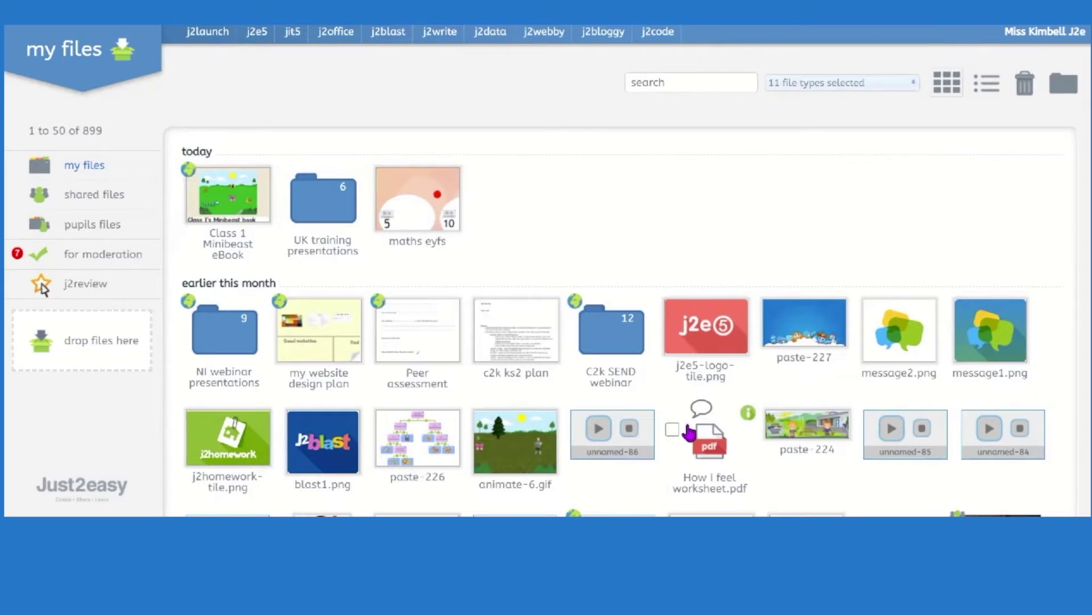
key(alt+Tab)
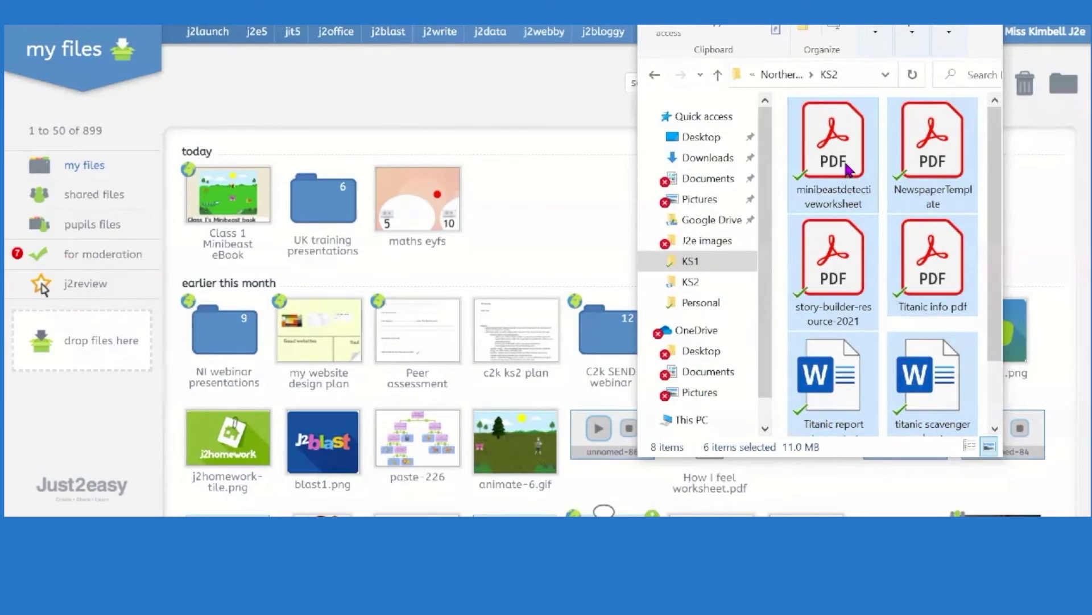
drag(844, 159, 54, 348)
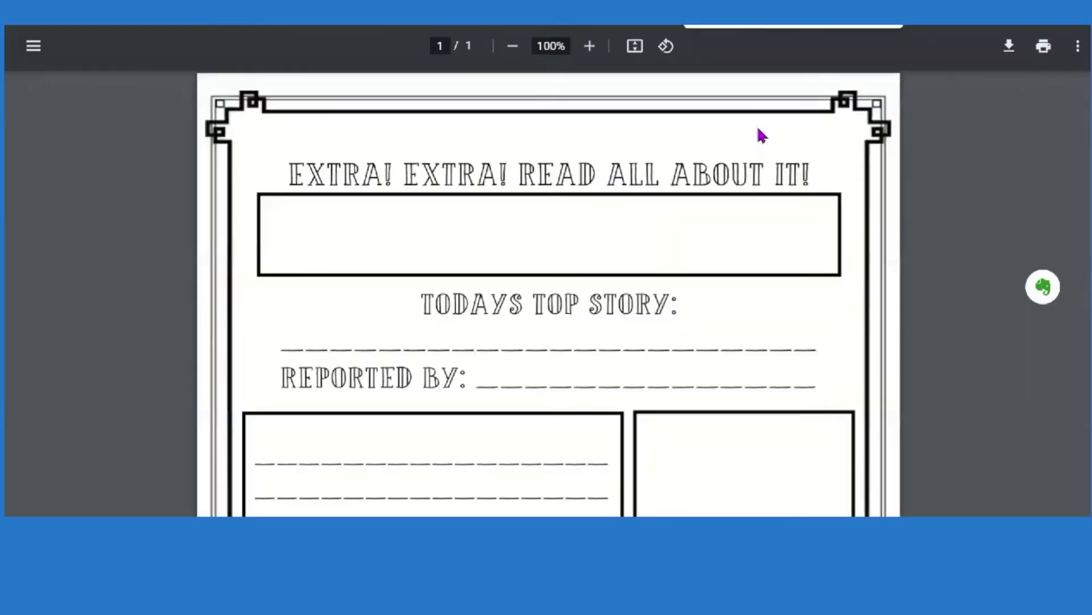
scroll(478, 224, down, 6)
scroll(539, 227, up, 6)
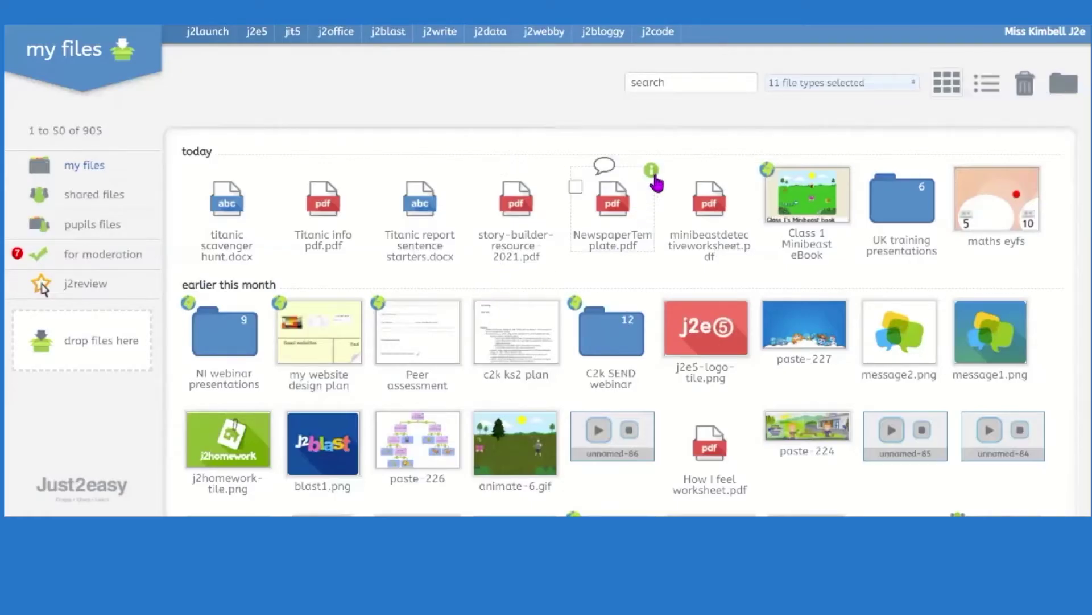
Step: Share NewspaperTemplate.pdf with Class 1 - my class
click(652, 171)
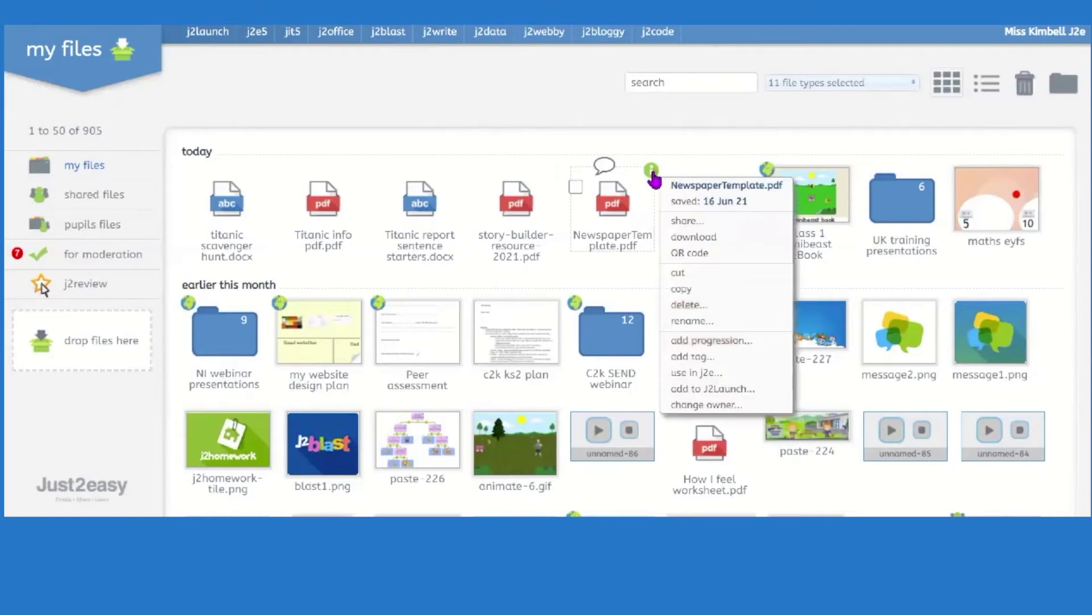
click(680, 220)
drag(819, 241, 483, 142)
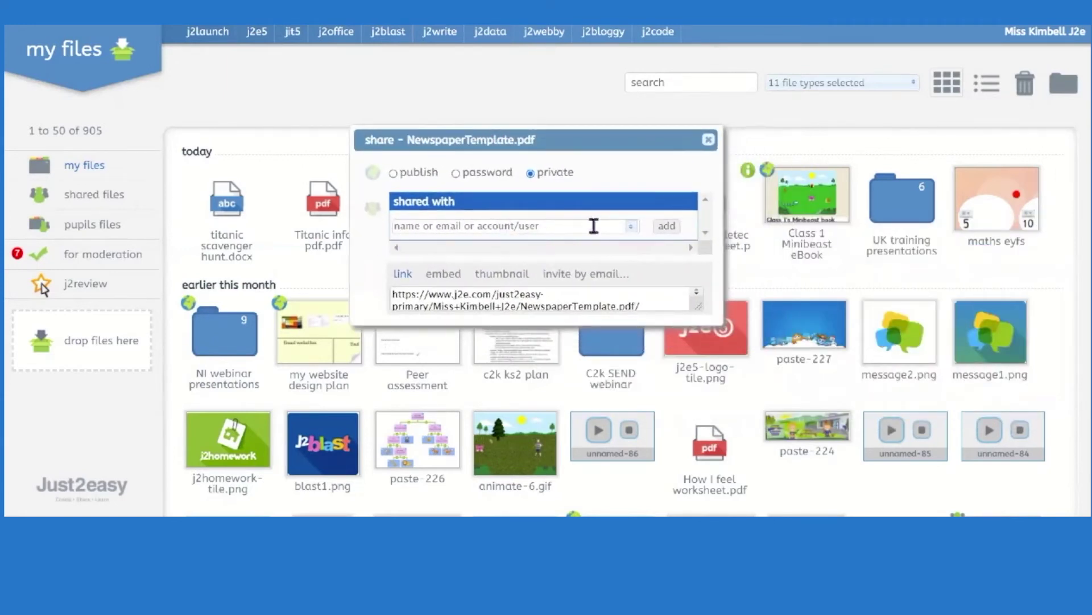
click(631, 228)
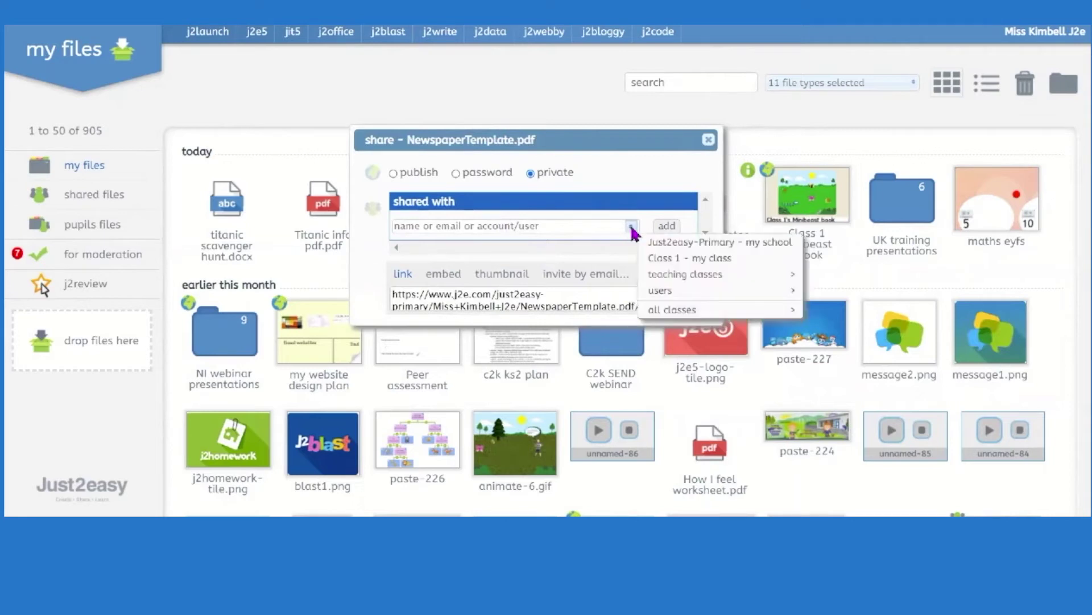
click(659, 257)
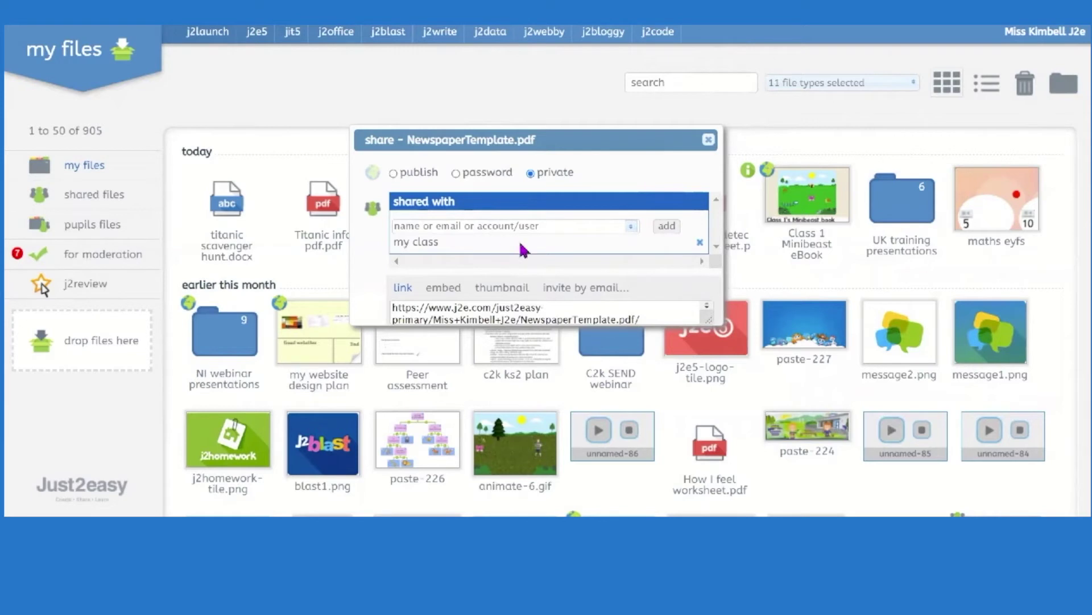
Step: Highlight the web link of NewspaperTemplate.pdf in its sharing settings, then close them
click(400, 310)
click(400, 310)
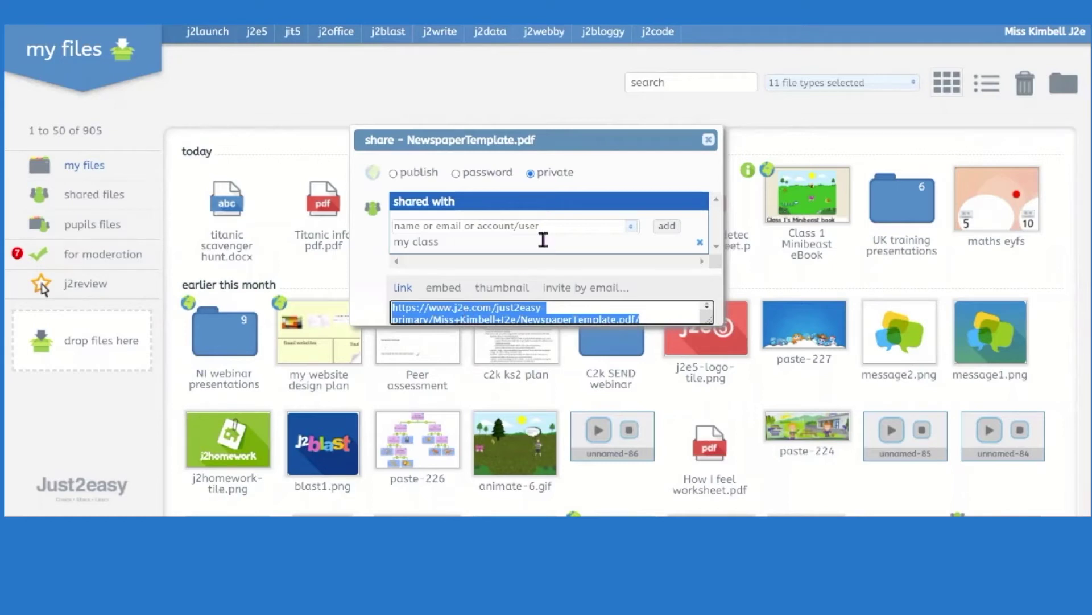
click(626, 180)
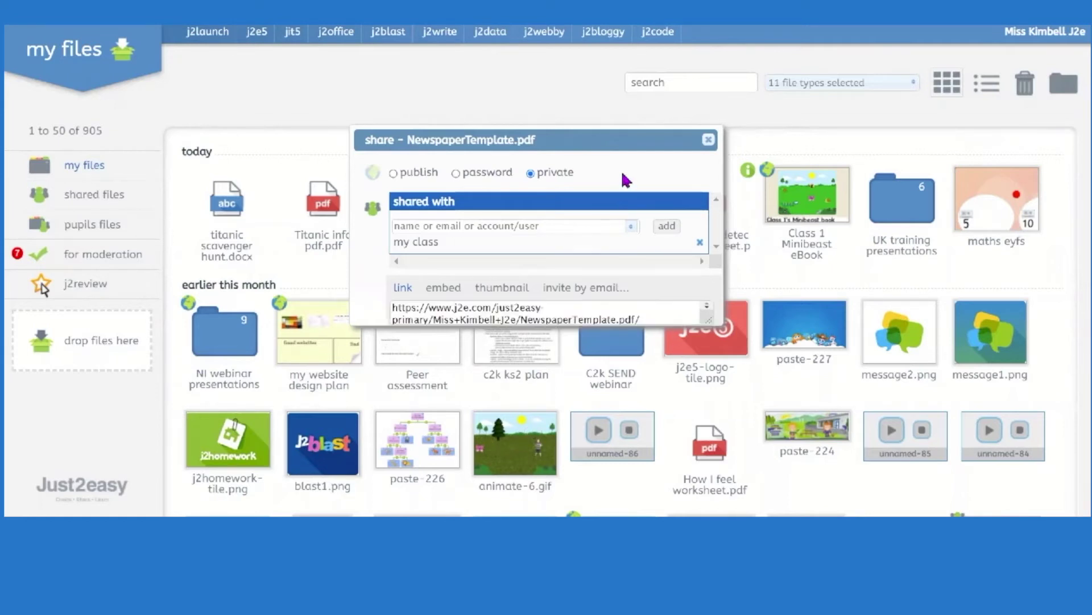
click(708, 140)
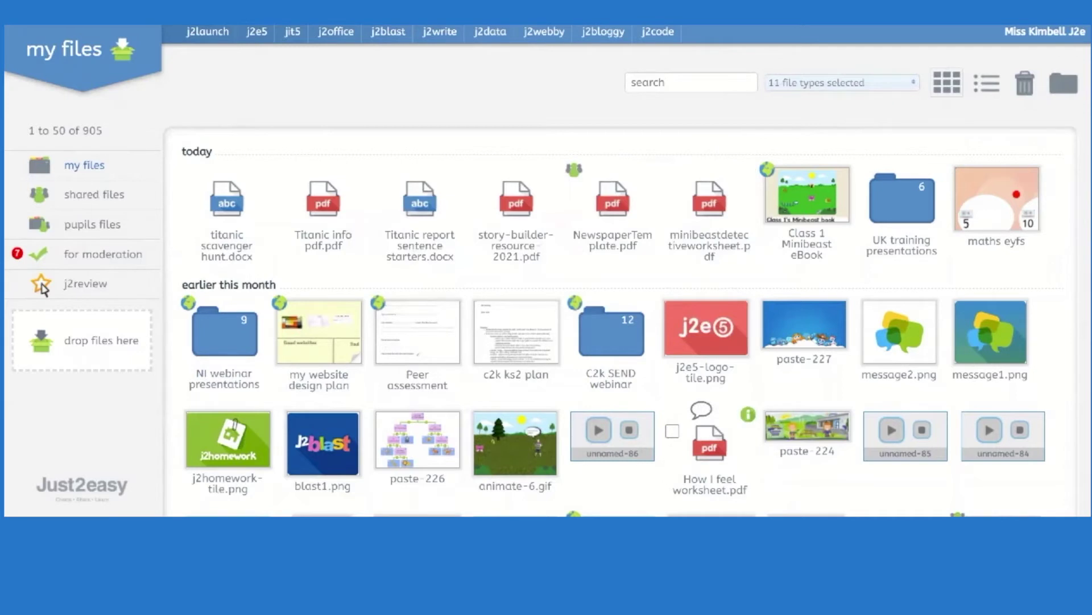
Step: In the pupil's window, list all shared files and view the shared NewspaperTemplate.pdf
click(748, 496)
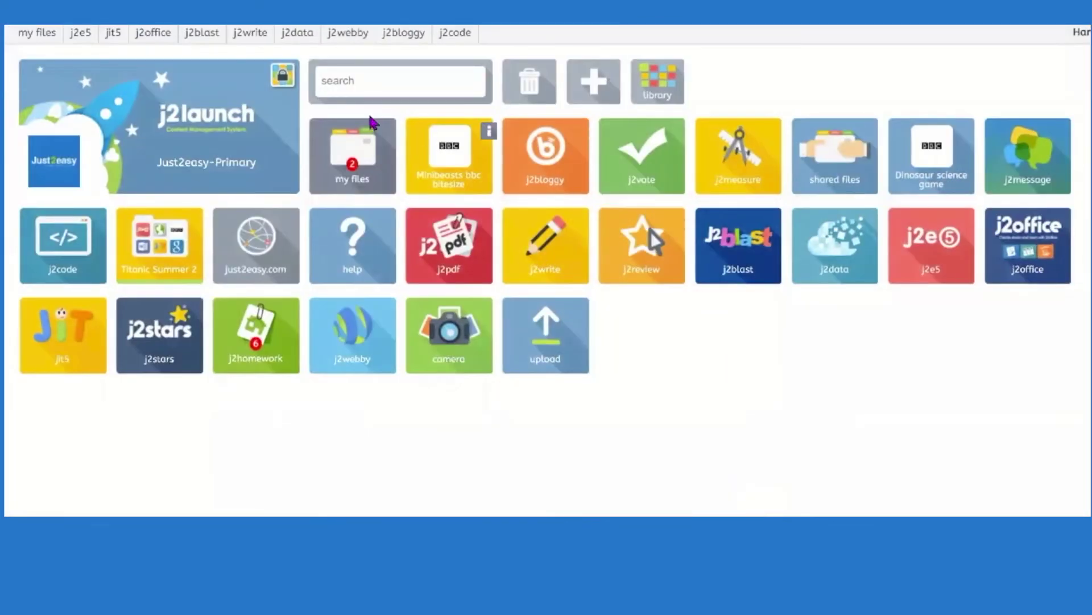
click(830, 175)
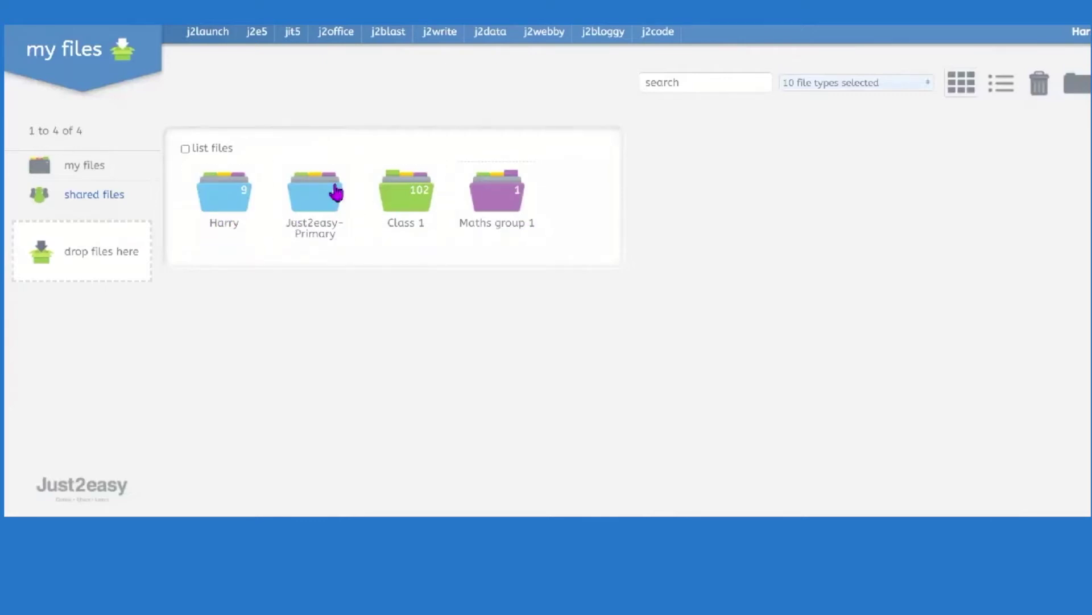
click(186, 150)
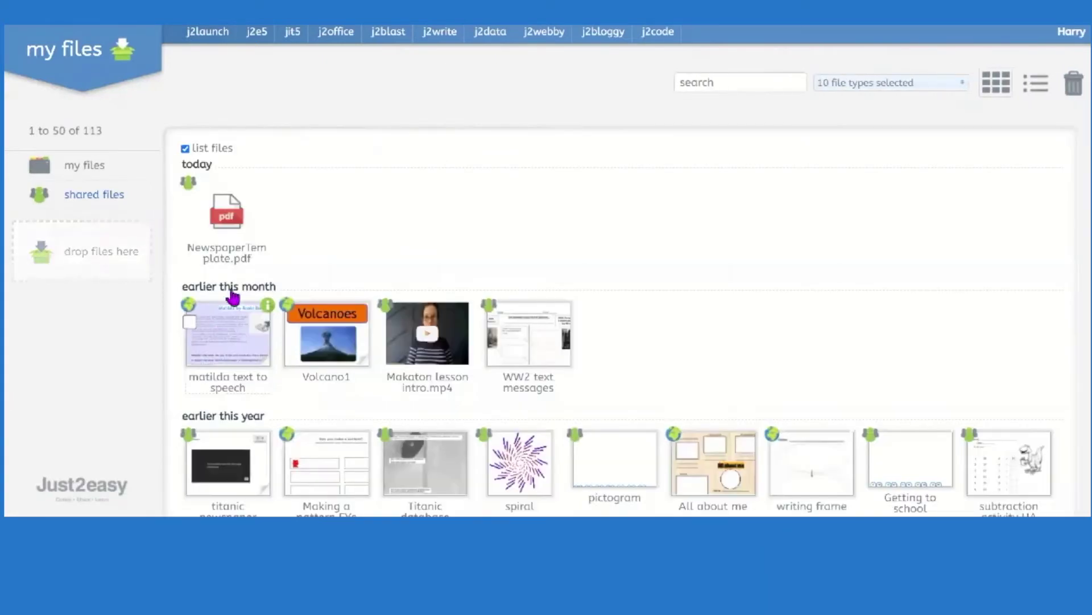
click(217, 222)
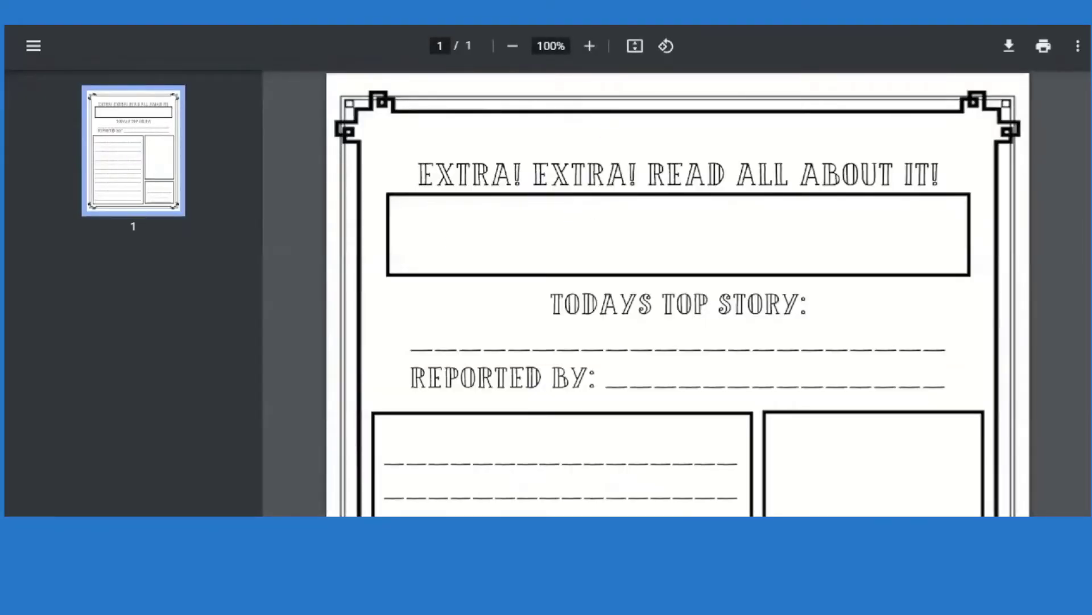
key(Escape)
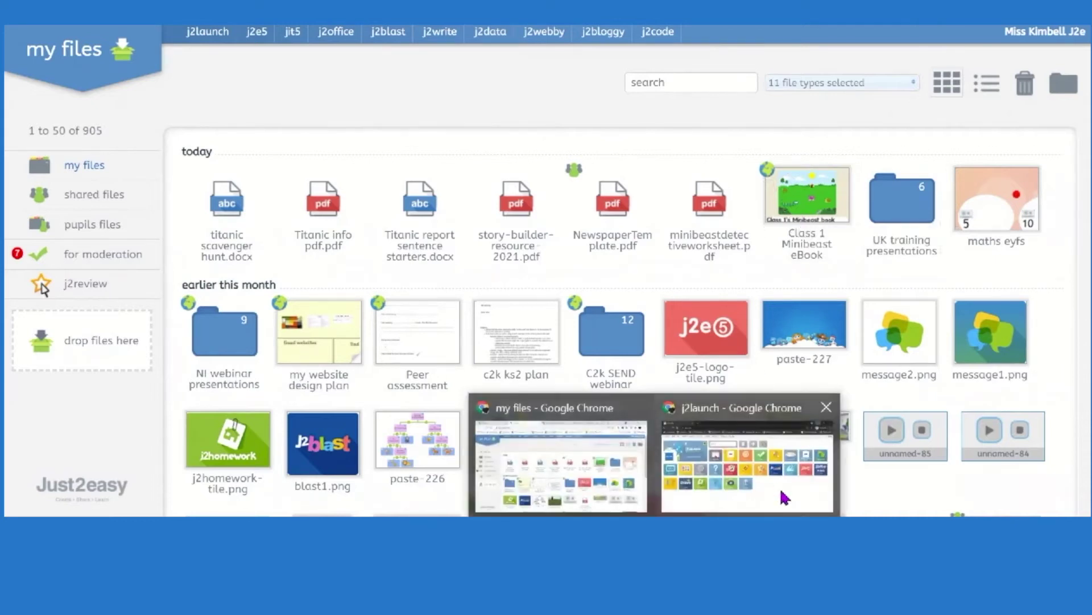
Step: Return to the pupil's j2launch window and open jit5
click(785, 496)
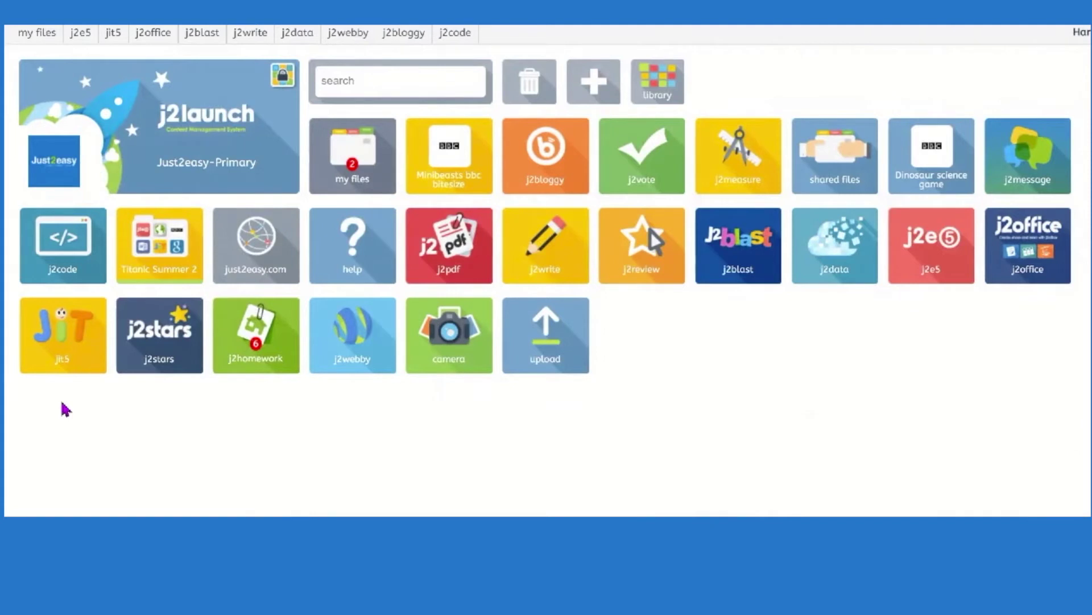
click(85, 346)
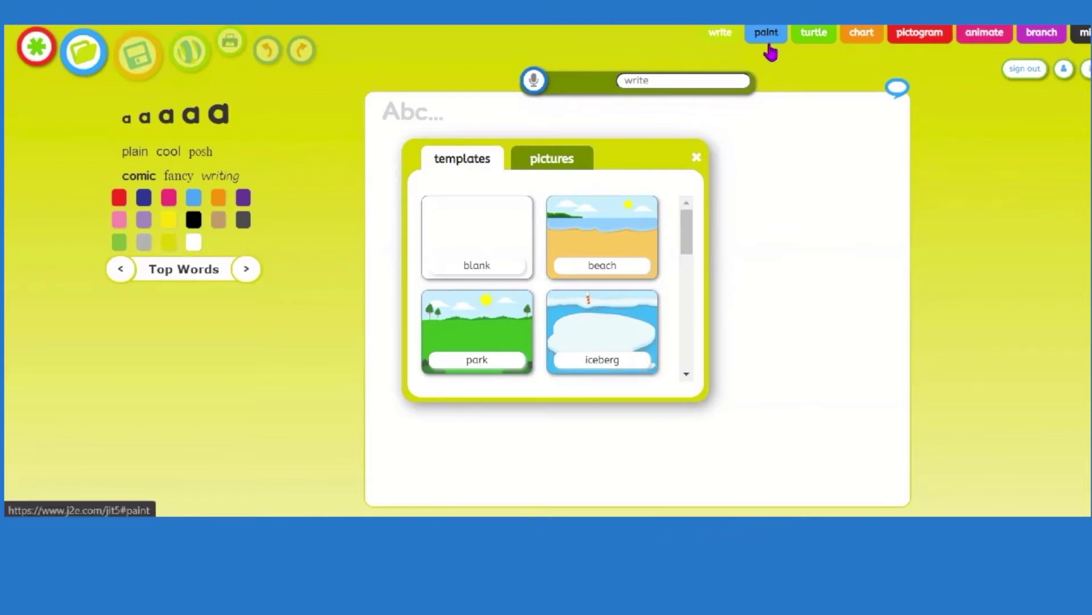
Step: Look at the turtle, pictogram and branch tools in jit5, then switch to paint
click(820, 35)
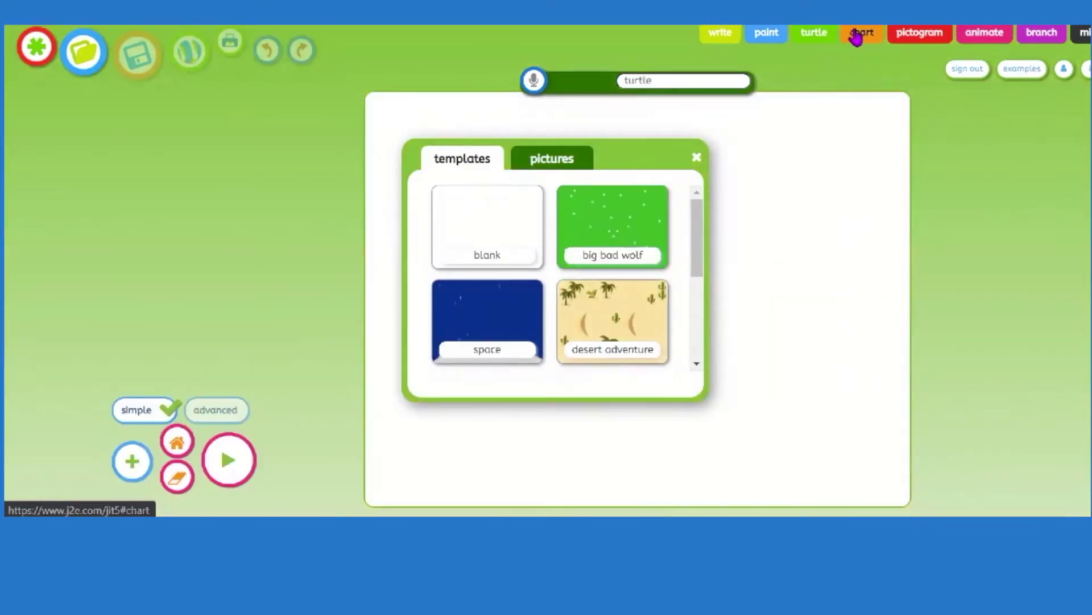
click(931, 35)
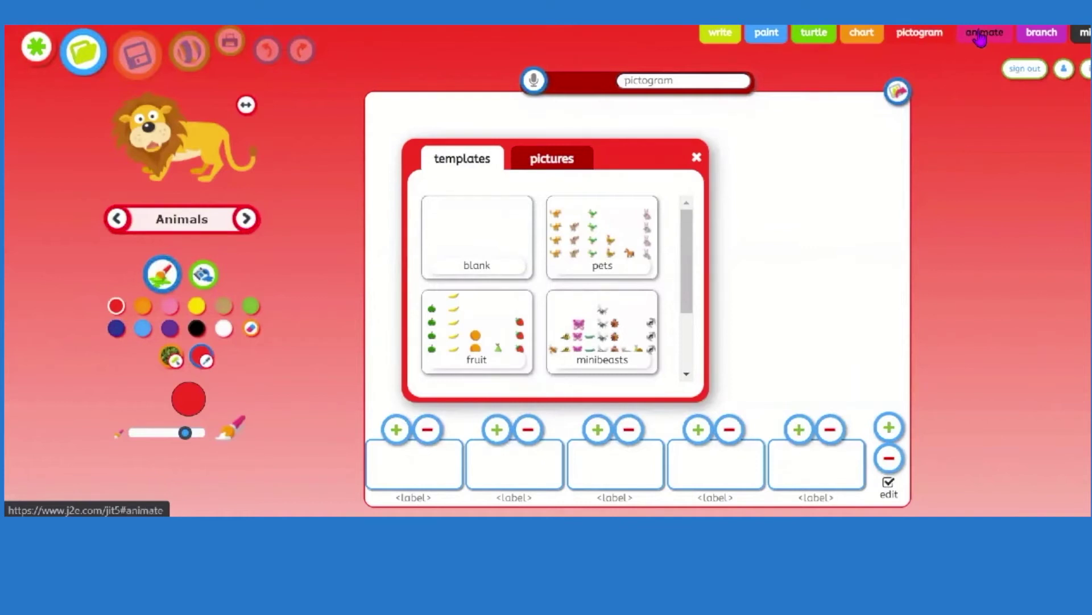
click(1043, 35)
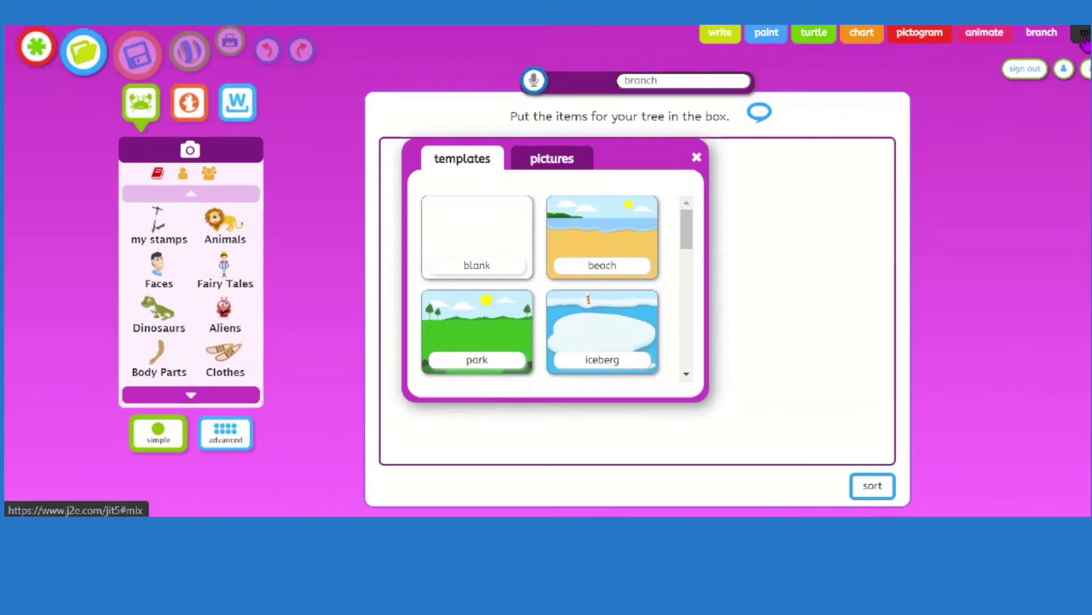
click(758, 41)
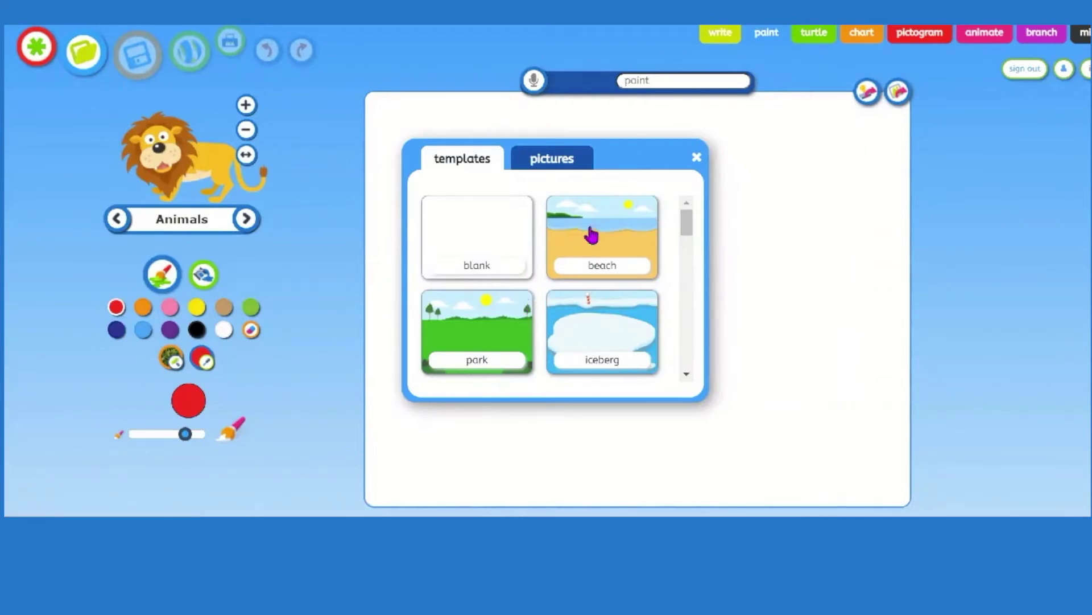
Step: Look through the background templates and apply the park template to the canvas
scroll(588, 264, down, 3)
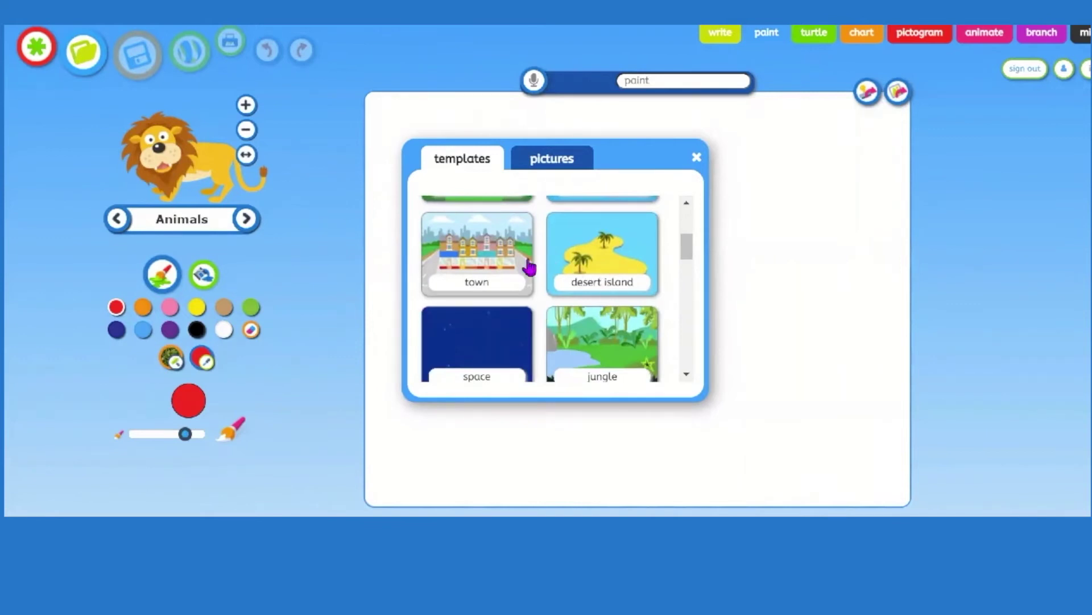
scroll(540, 288, down, 3)
scroll(541, 288, up, 6)
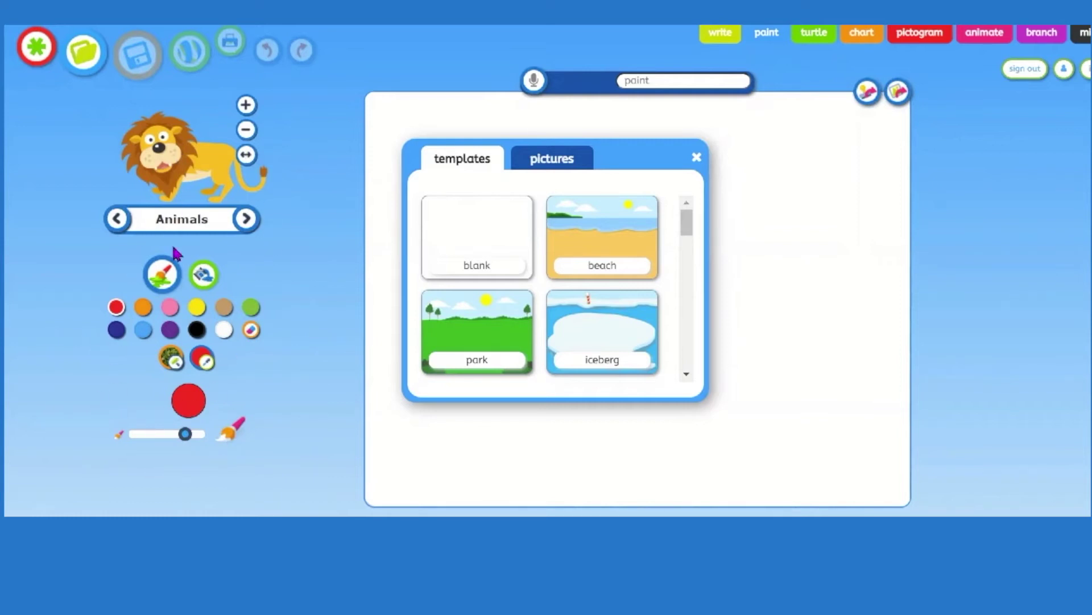
click(474, 329)
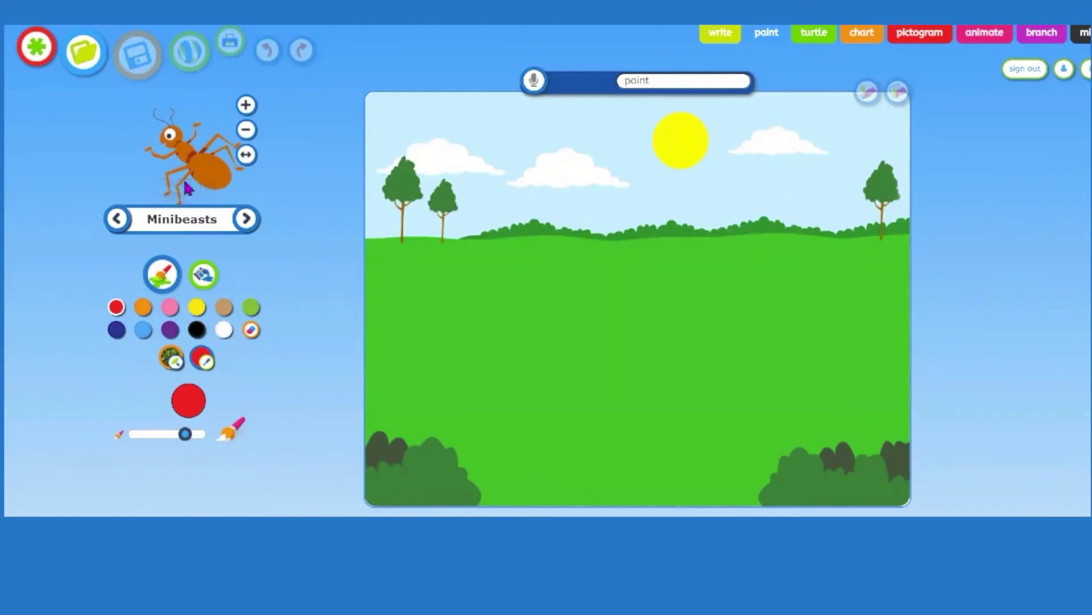
Step: Look through the built-in stamp categories from start to end
click(181, 231)
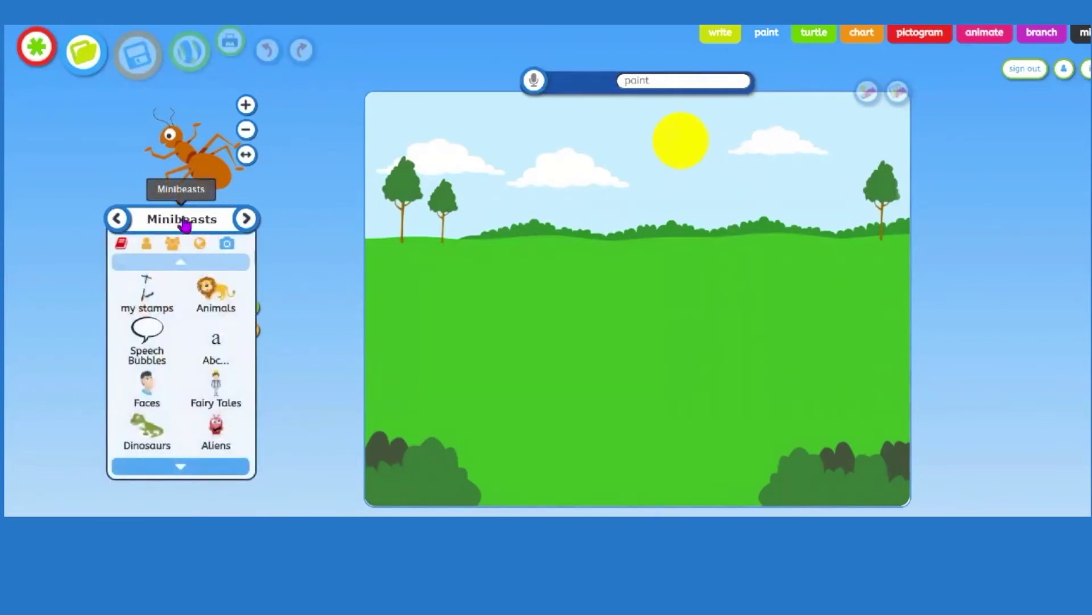
click(181, 466)
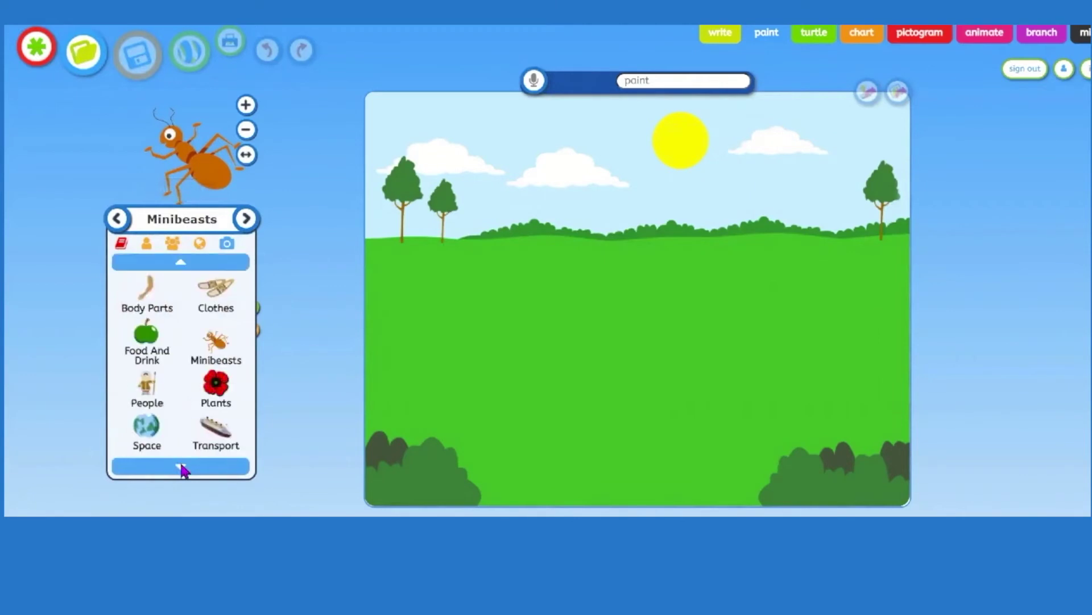
click(182, 468)
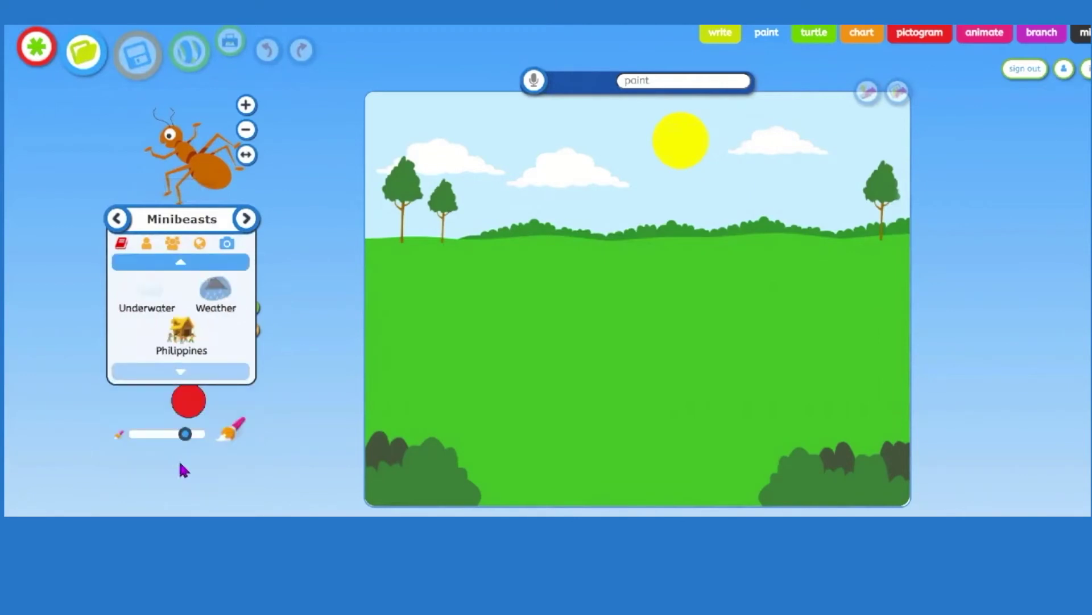
click(180, 264)
click(180, 264)
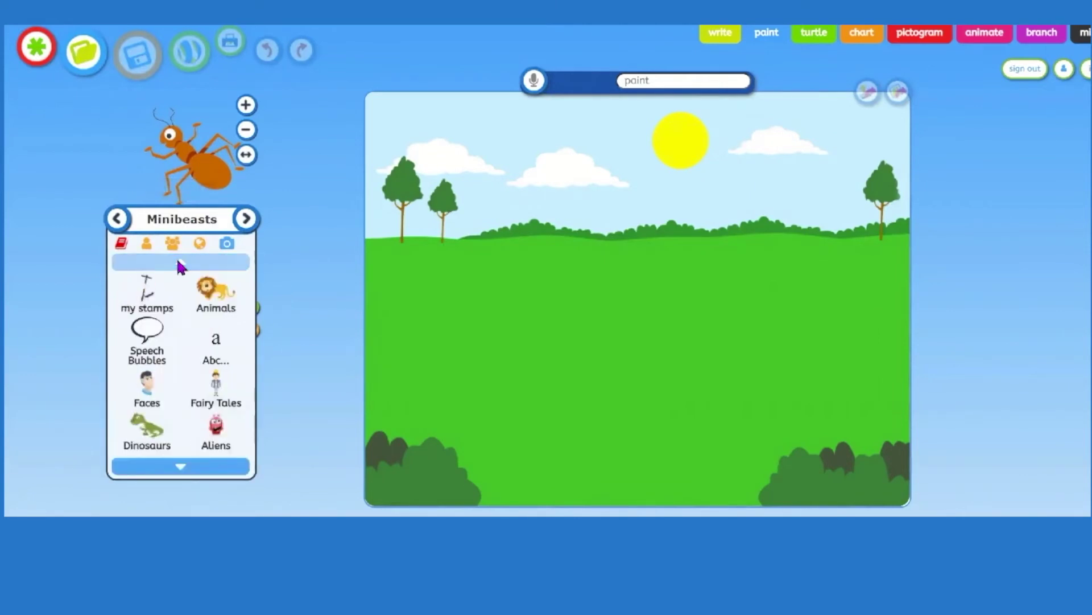
Step: Step through the Minibeasts stamps and look at the personal and shared picture banks
click(256, 222)
click(248, 220)
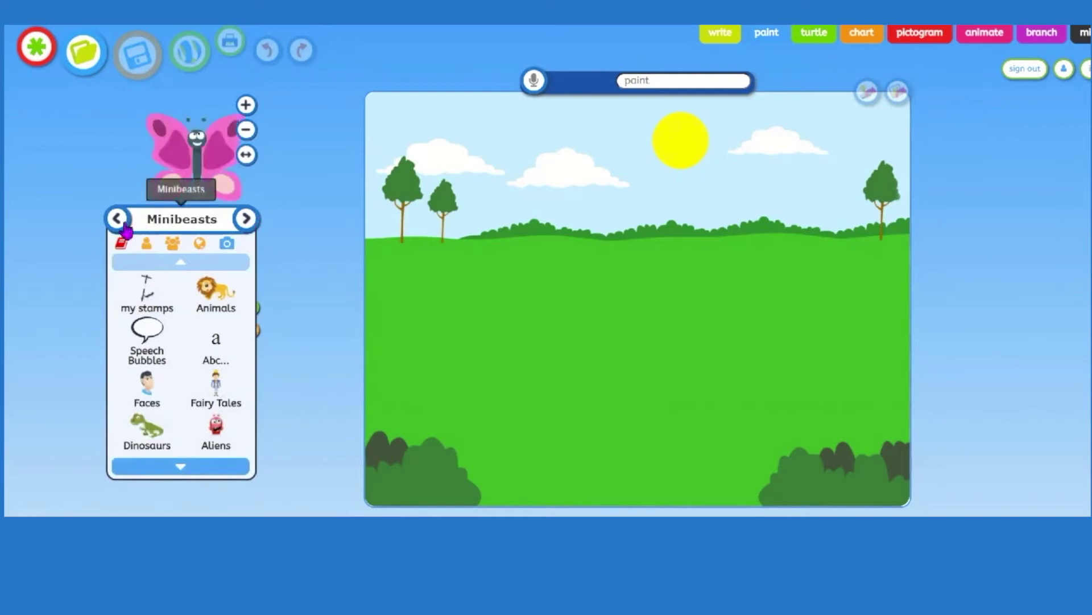
click(117, 220)
click(246, 228)
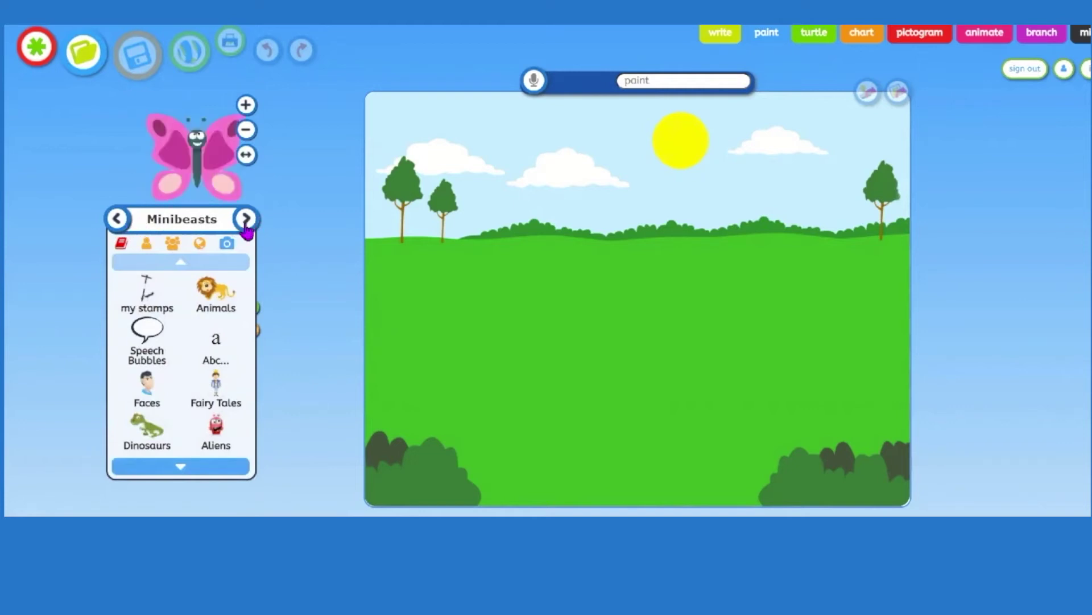
click(147, 248)
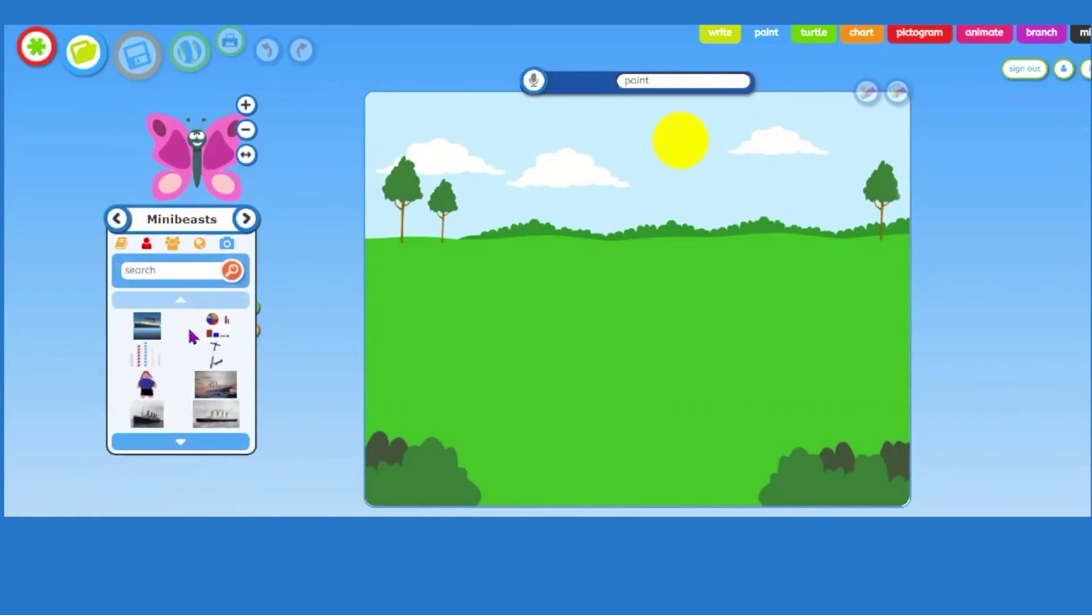
click(175, 252)
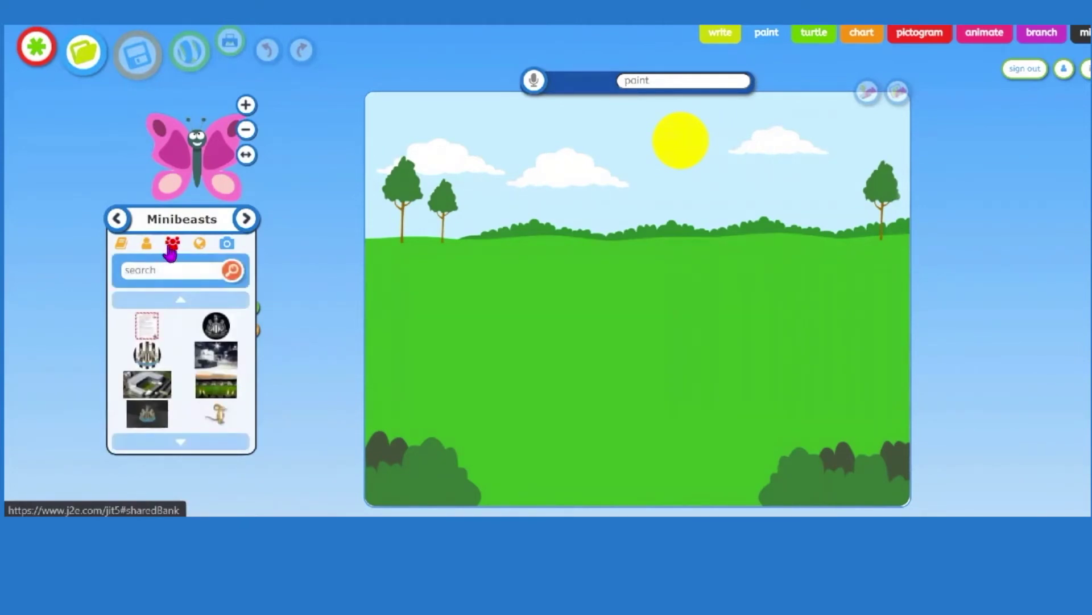
Step: Search the web image bank for "butterfly" and choose the blue butterfly as the stamp
click(200, 244)
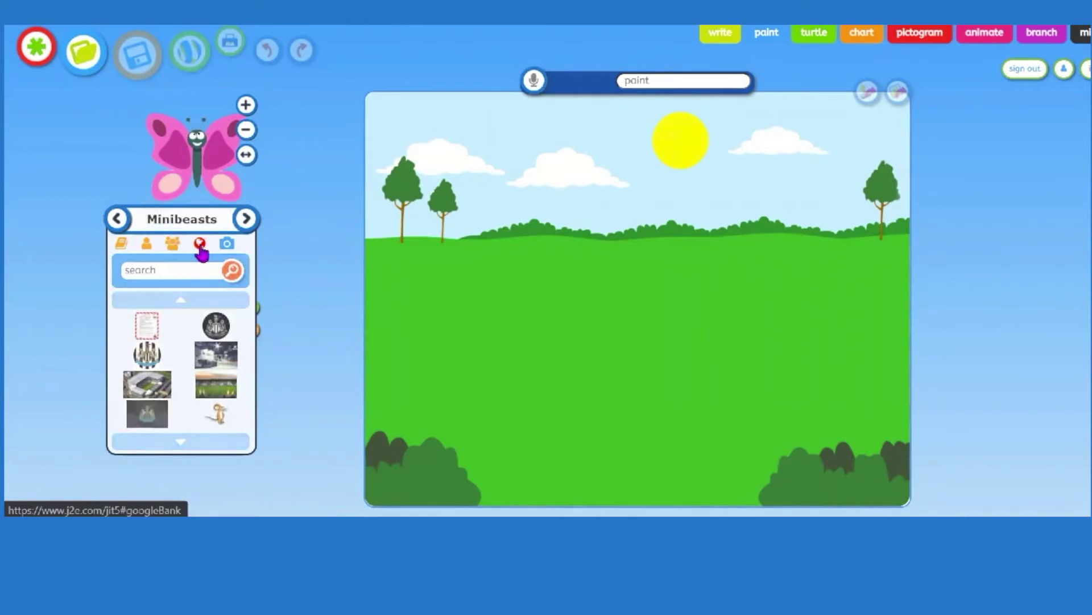
click(175, 271)
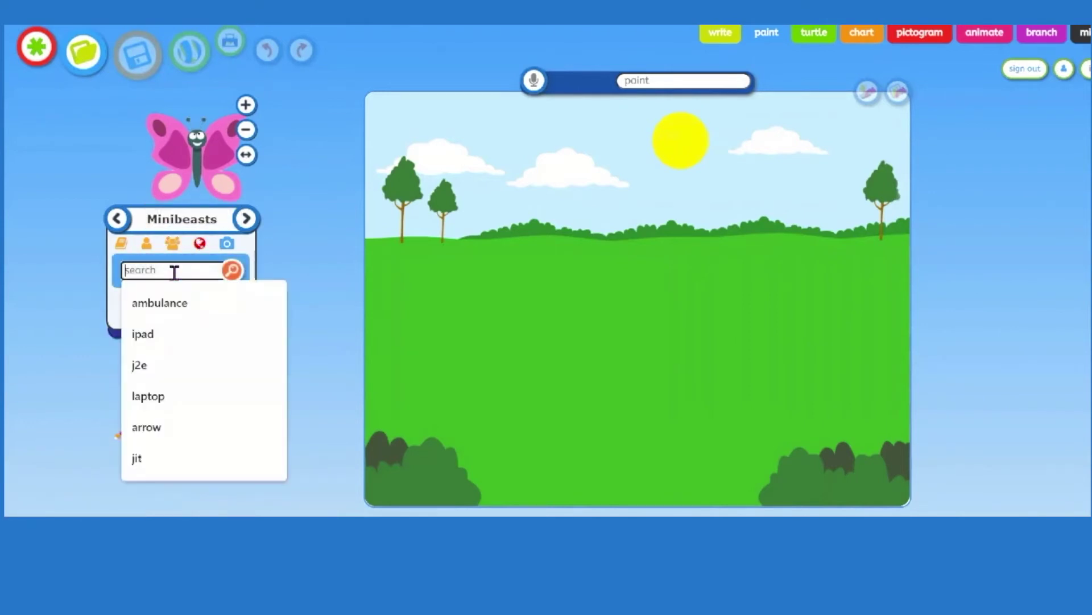
text(butterfly)
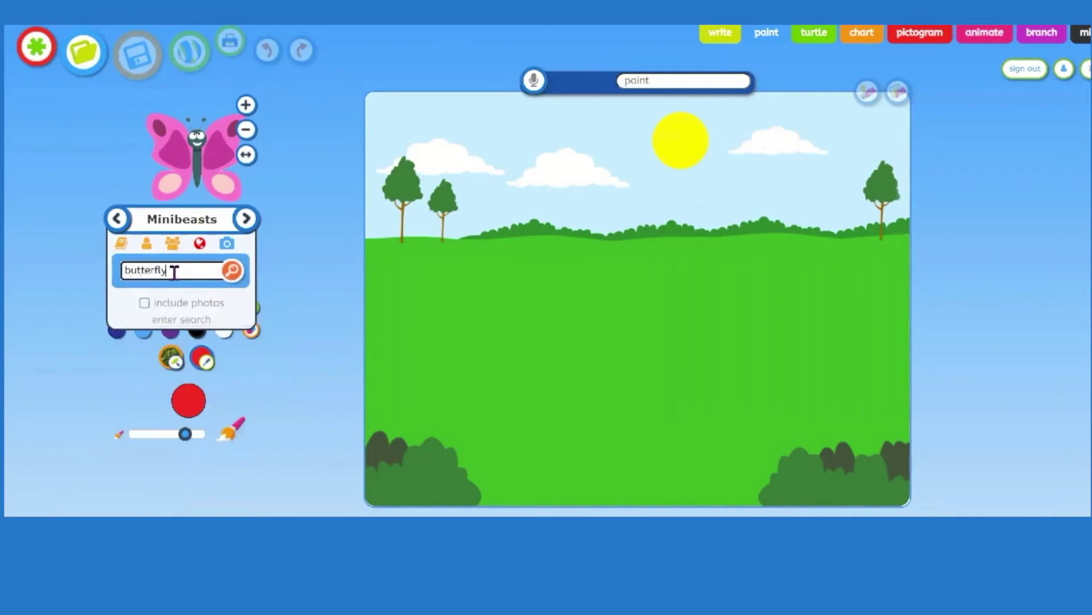
key(Return)
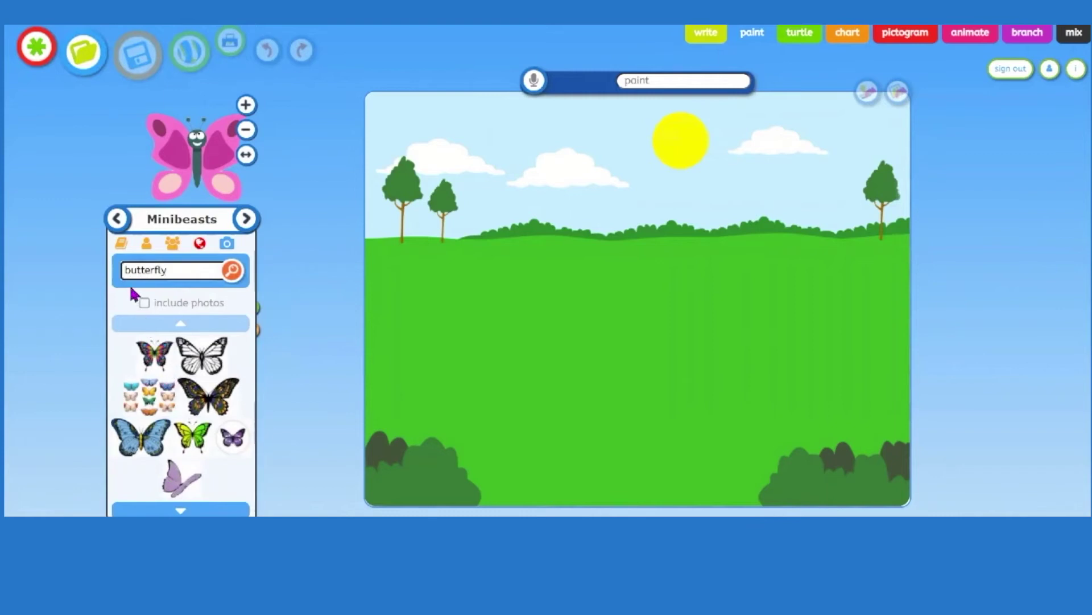
click(182, 270)
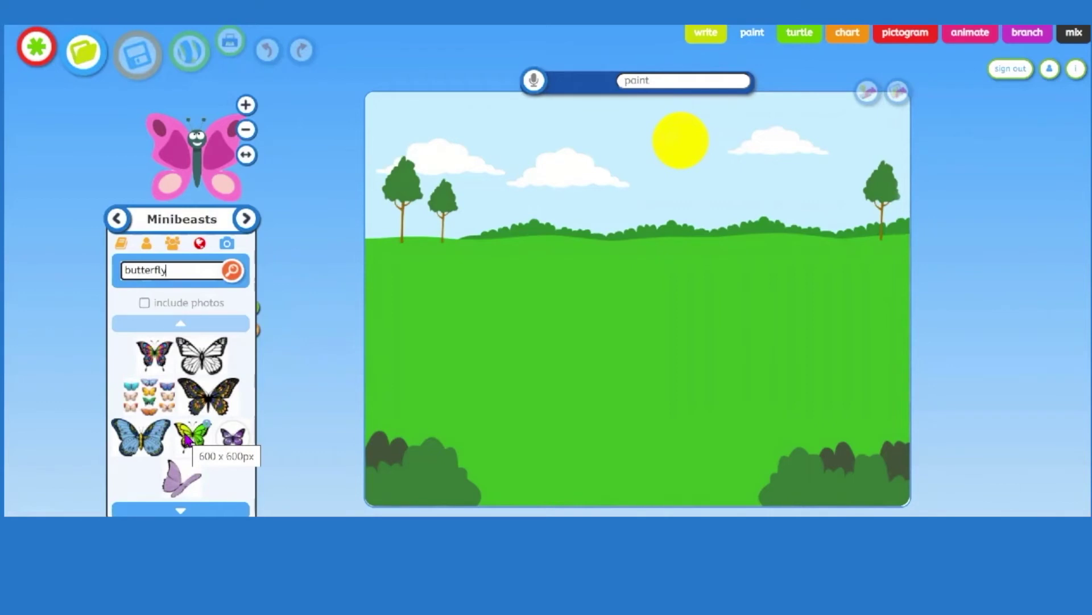
click(153, 443)
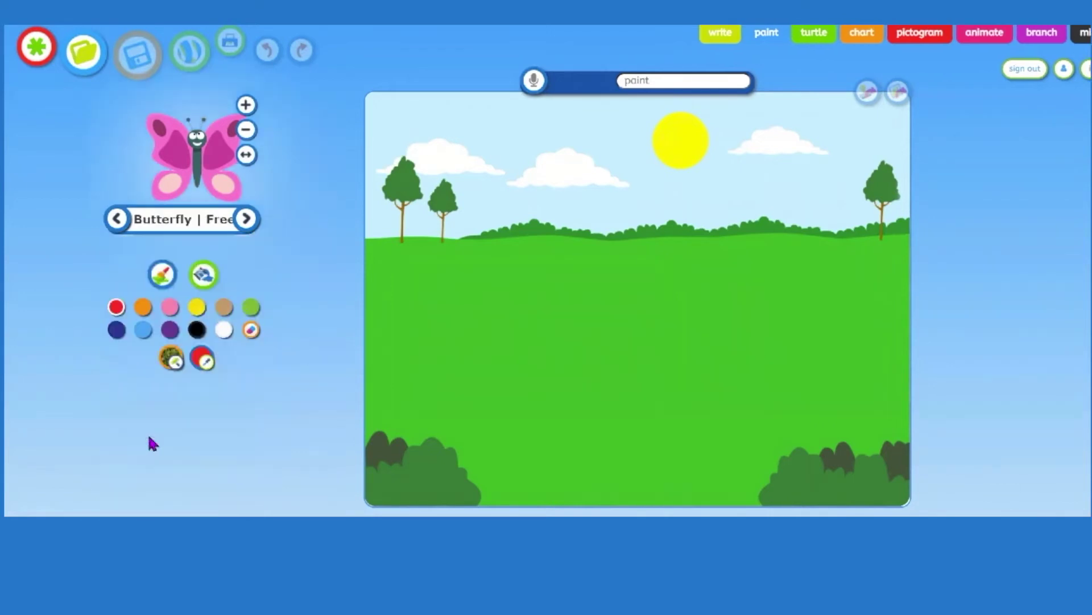
Step: Make the blue butterfly stamp smaller and place it on the grass below the pair of trees
click(211, 225)
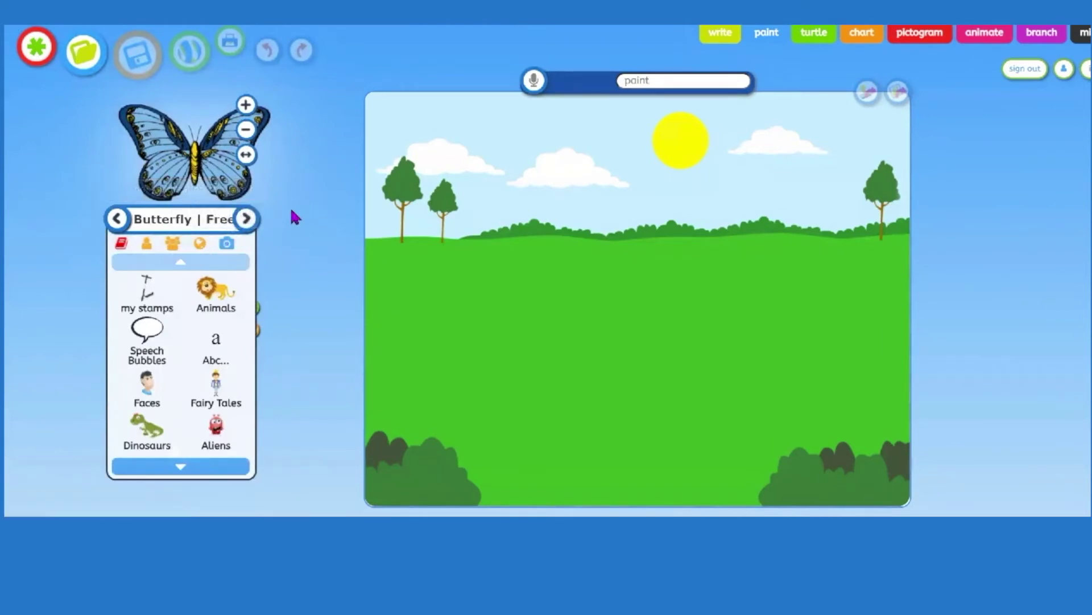
click(190, 220)
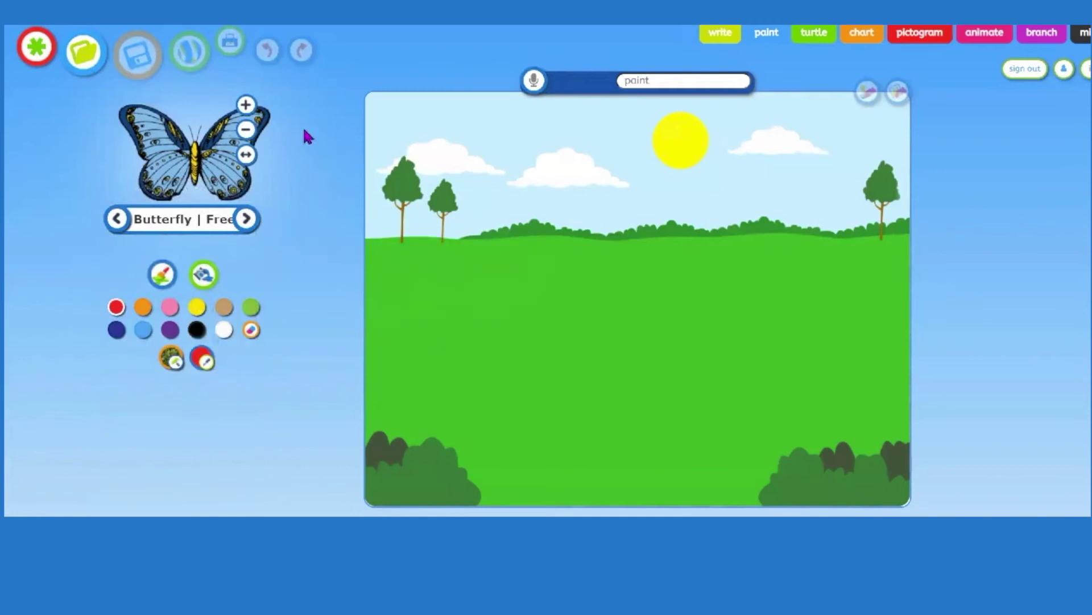
click(245, 130)
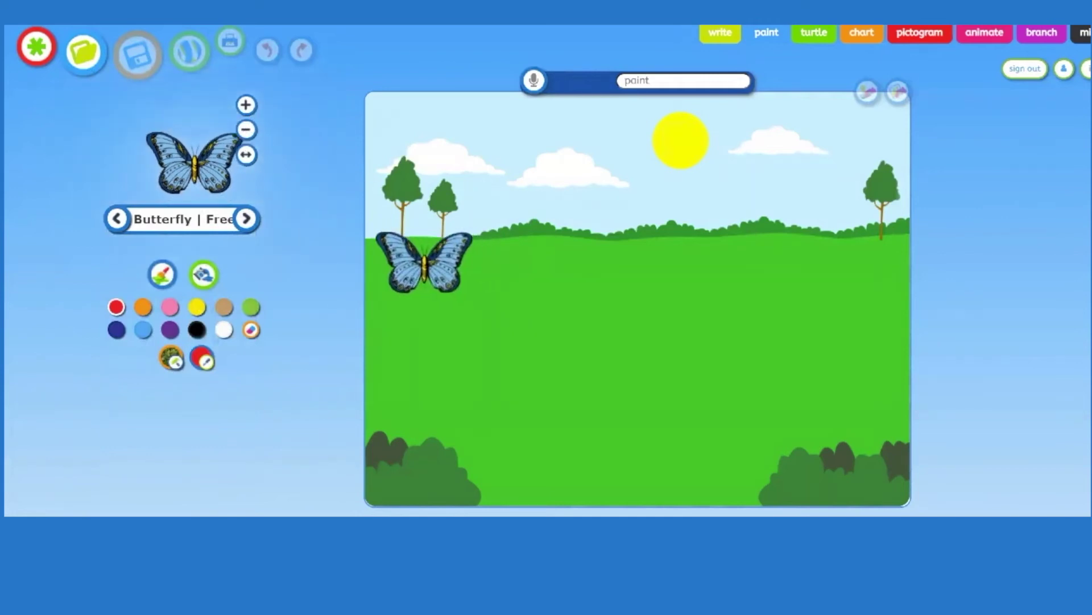
click(429, 271)
Step: Choose the ladybird from the Minibeasts stamps, make it smaller and place it on the grass above the right-hand bush
click(204, 235)
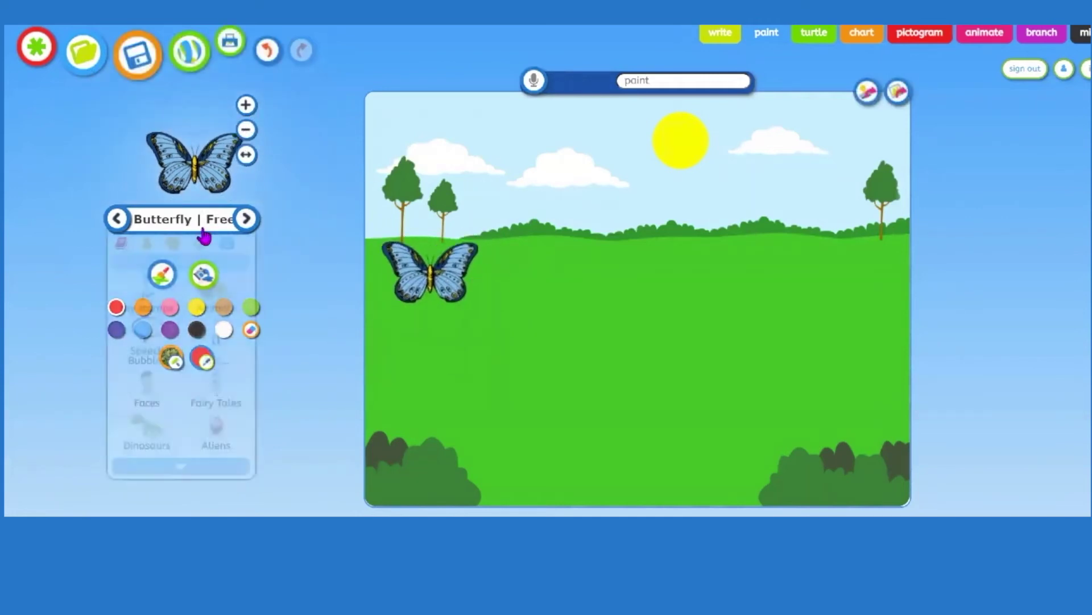
click(181, 467)
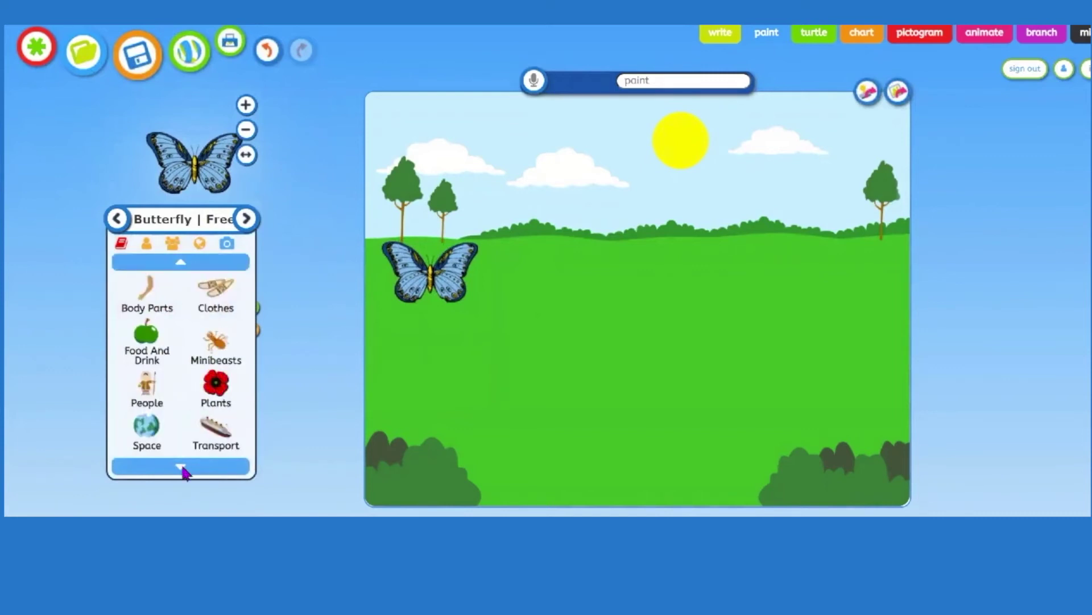
click(220, 350)
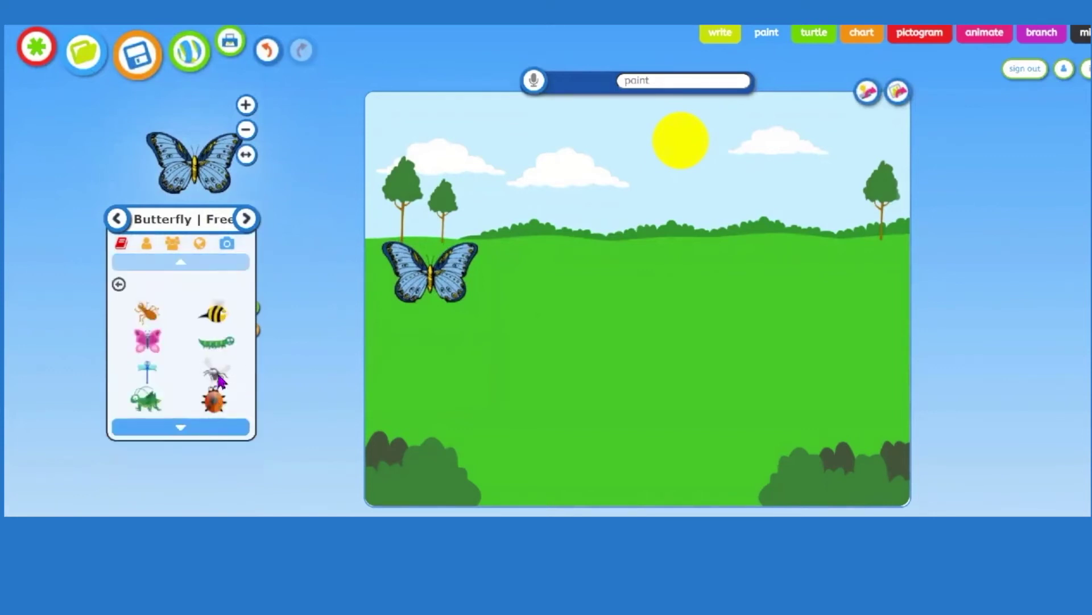
click(219, 398)
click(245, 130)
click(872, 378)
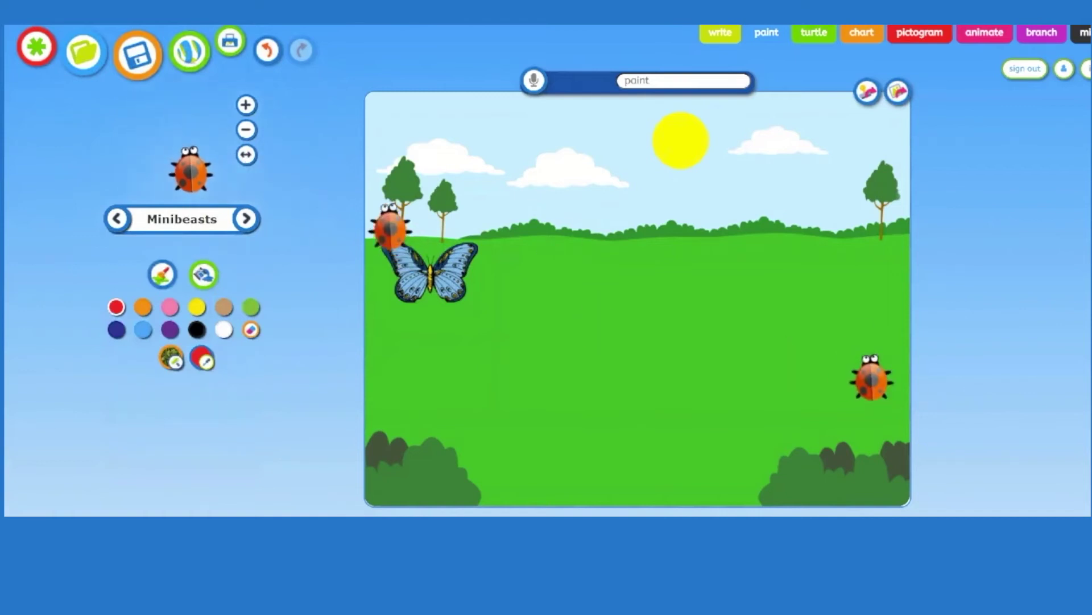
Step: Reduce the stamp size again, switch to the slug and stamp it beside the left-hand bush
click(245, 130)
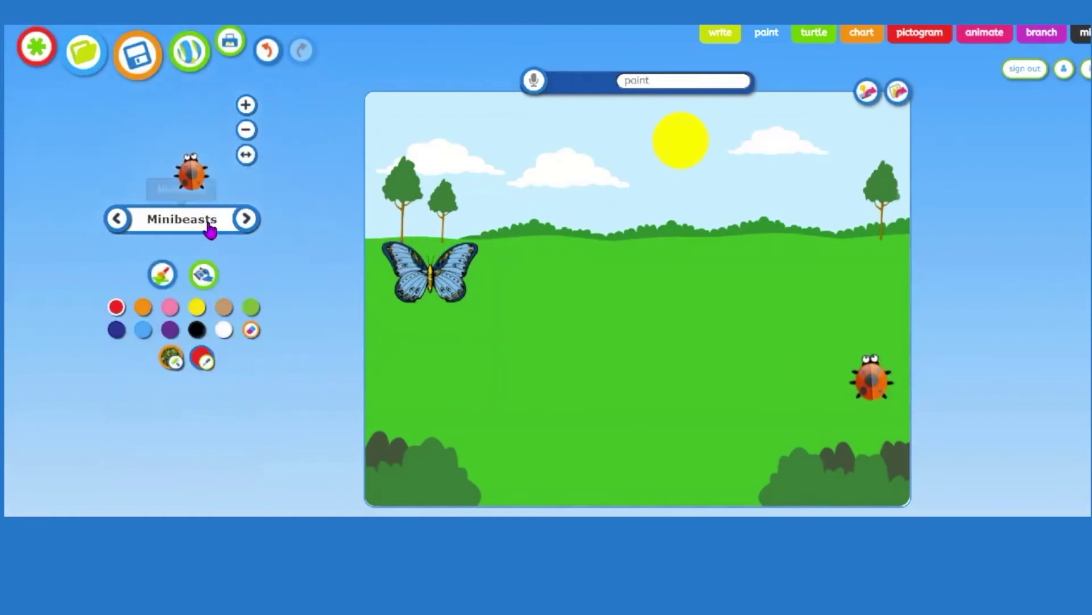
click(245, 226)
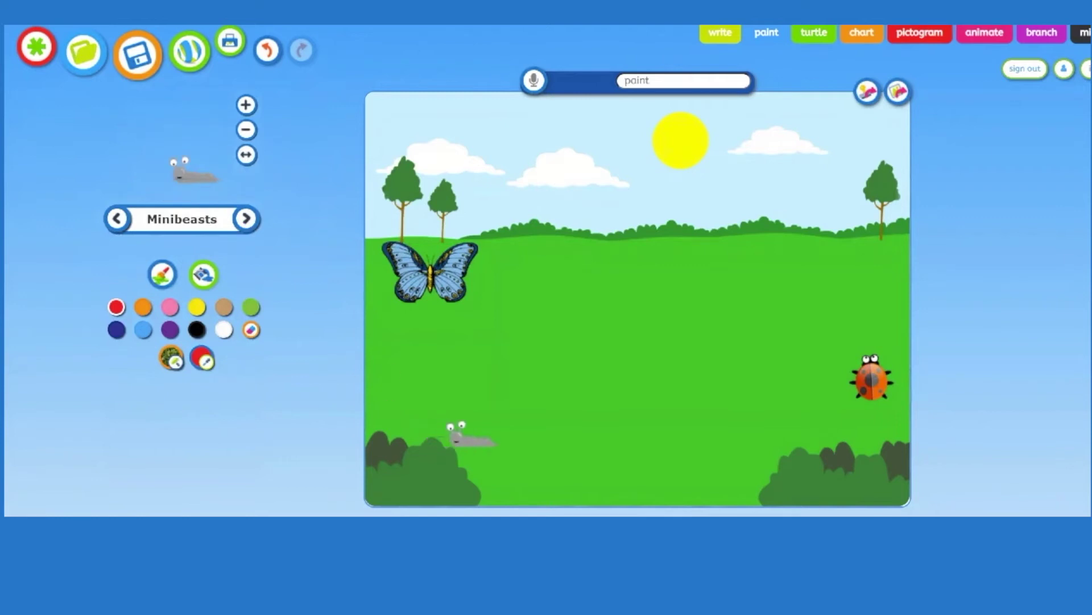
click(511, 462)
Step: Switch to the snail stamp and place it at the foot of the single tree in the park
click(248, 220)
click(248, 219)
click(117, 219)
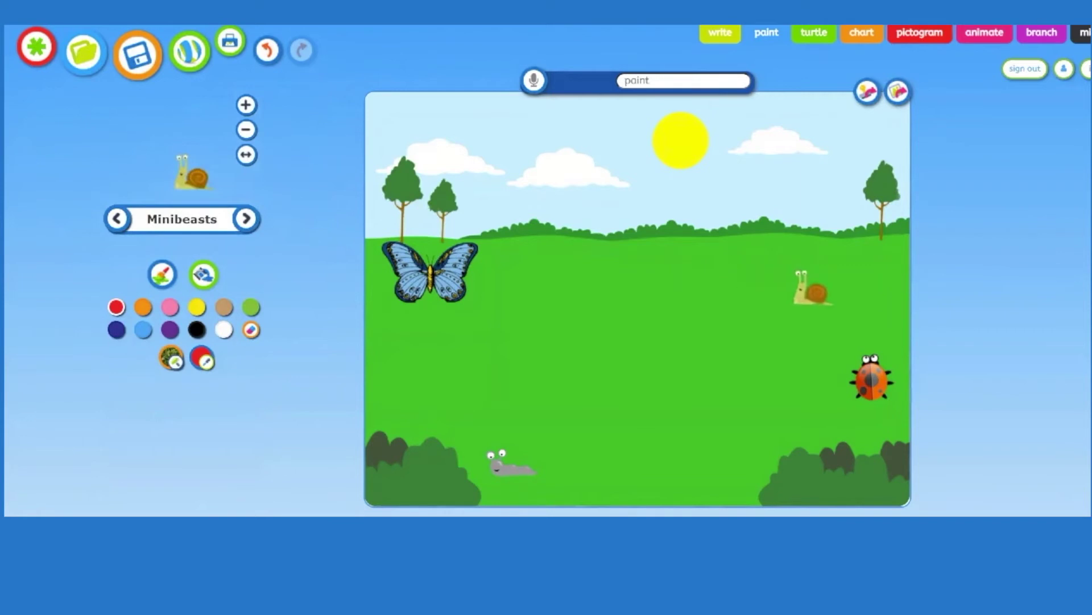
click(848, 259)
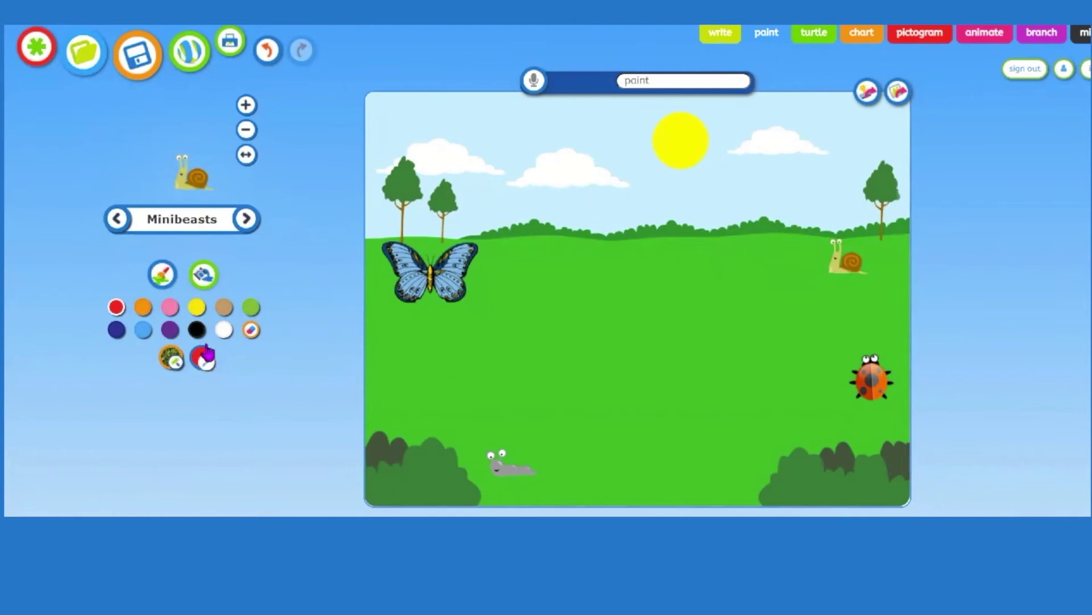
Step: Mix a custom golden-orange colour for the fill tool and fill the sun with it
click(206, 281)
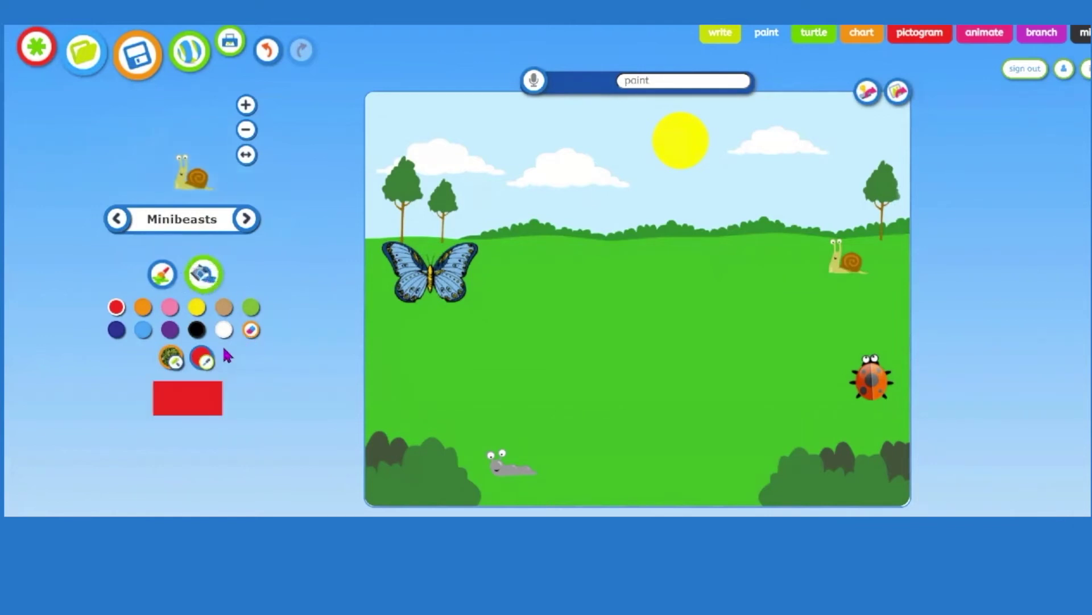
click(197, 309)
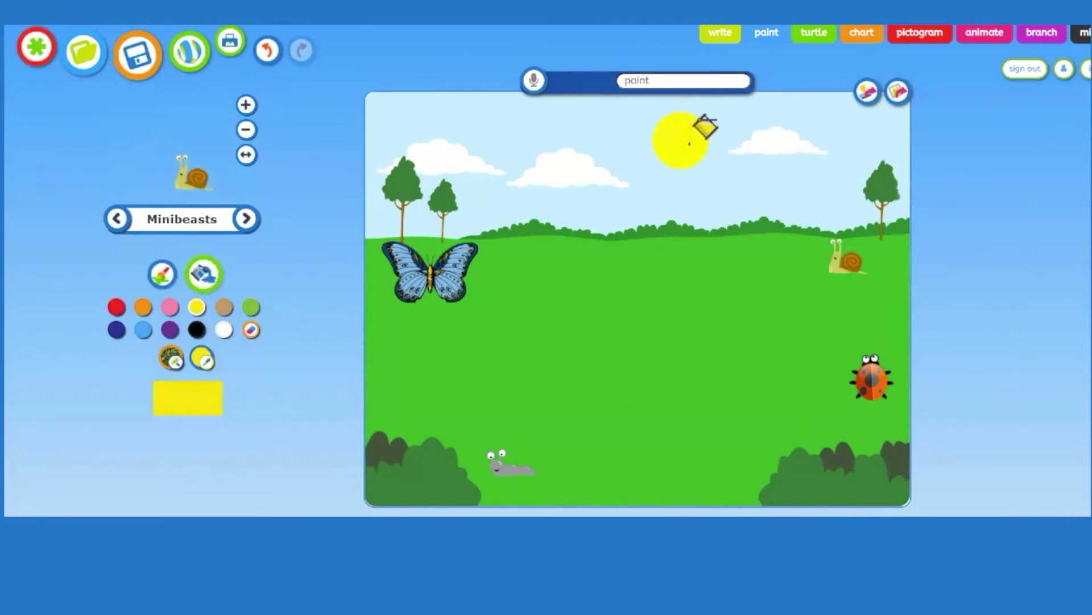
click(204, 364)
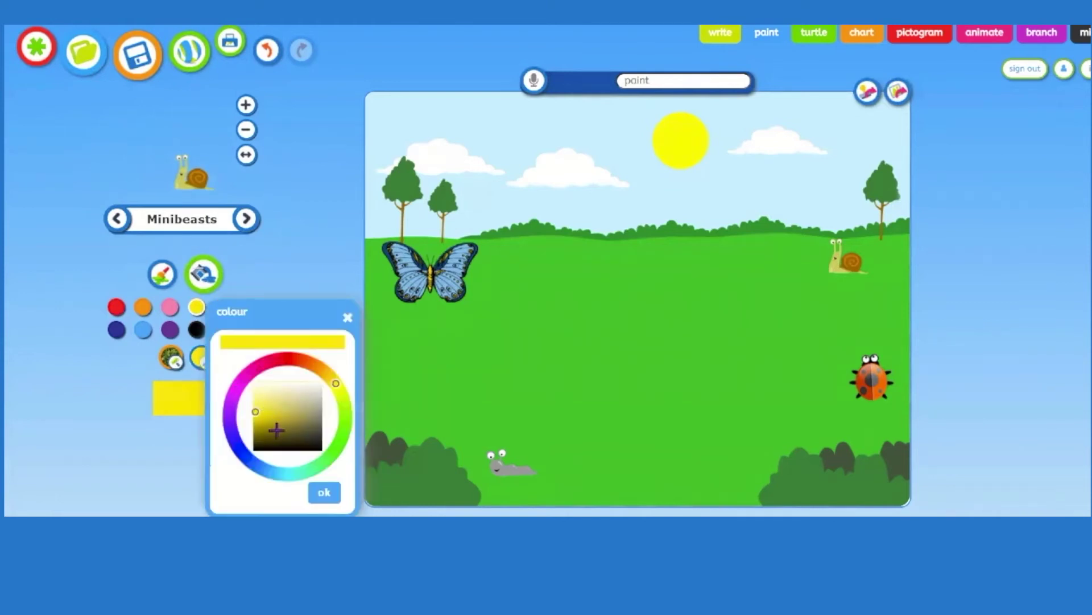
click(325, 371)
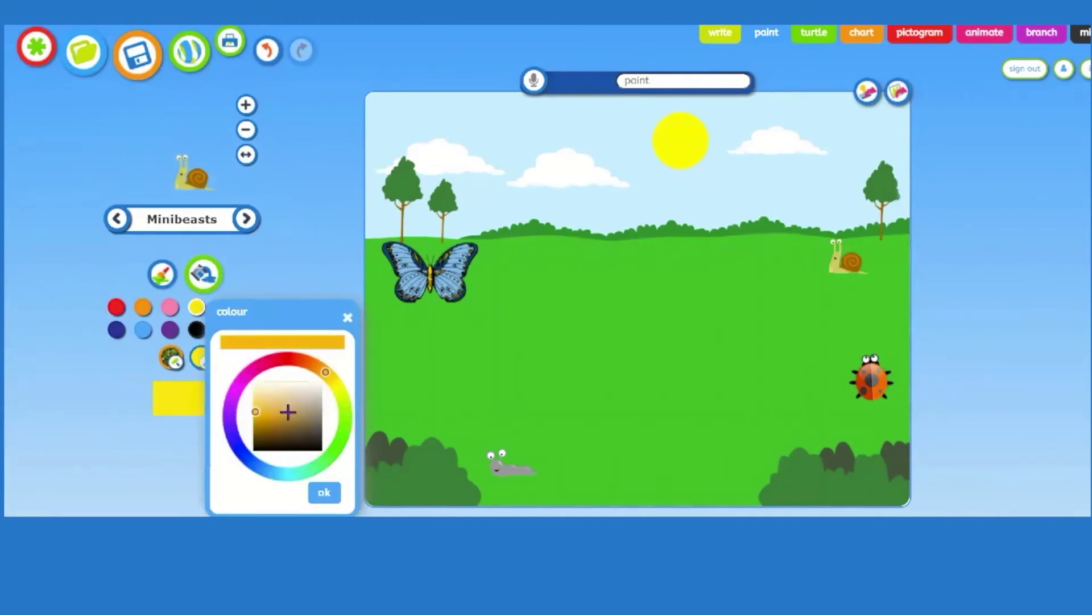
click(260, 418)
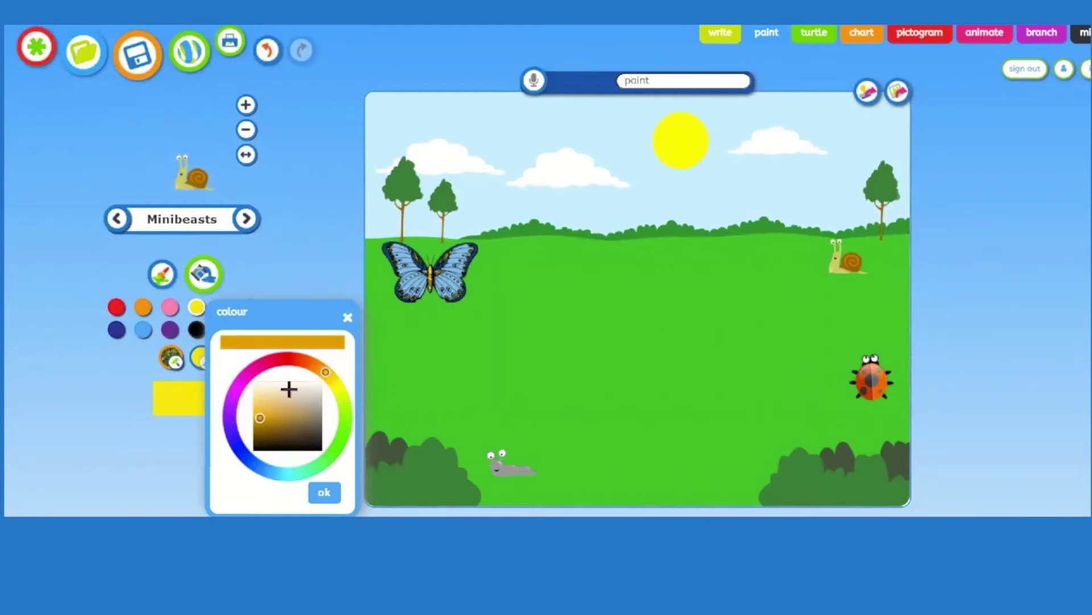
click(320, 363)
click(322, 366)
click(328, 373)
click(260, 412)
click(323, 492)
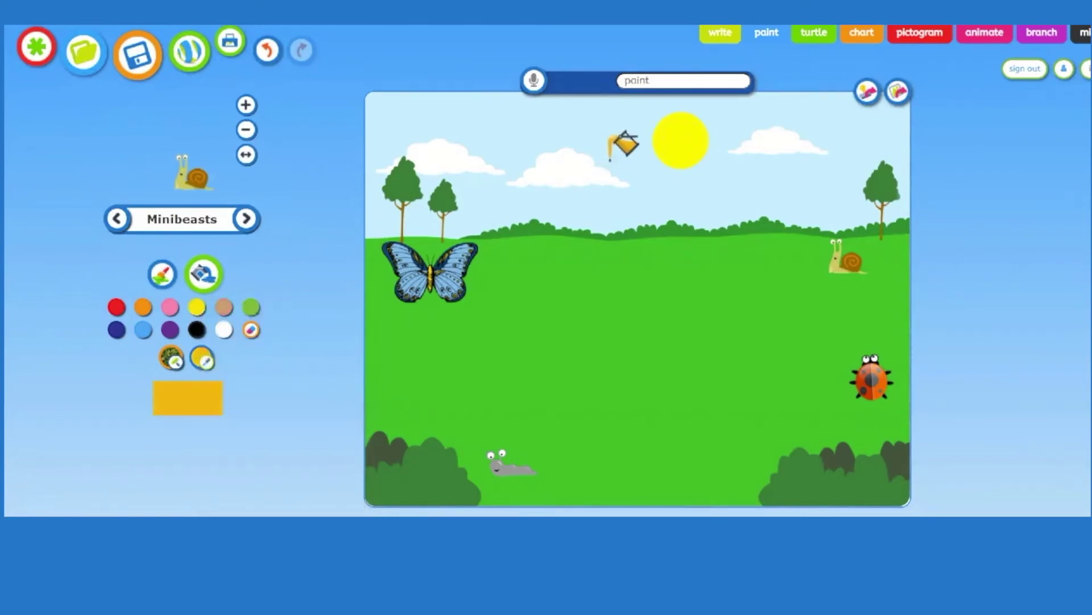
click(683, 134)
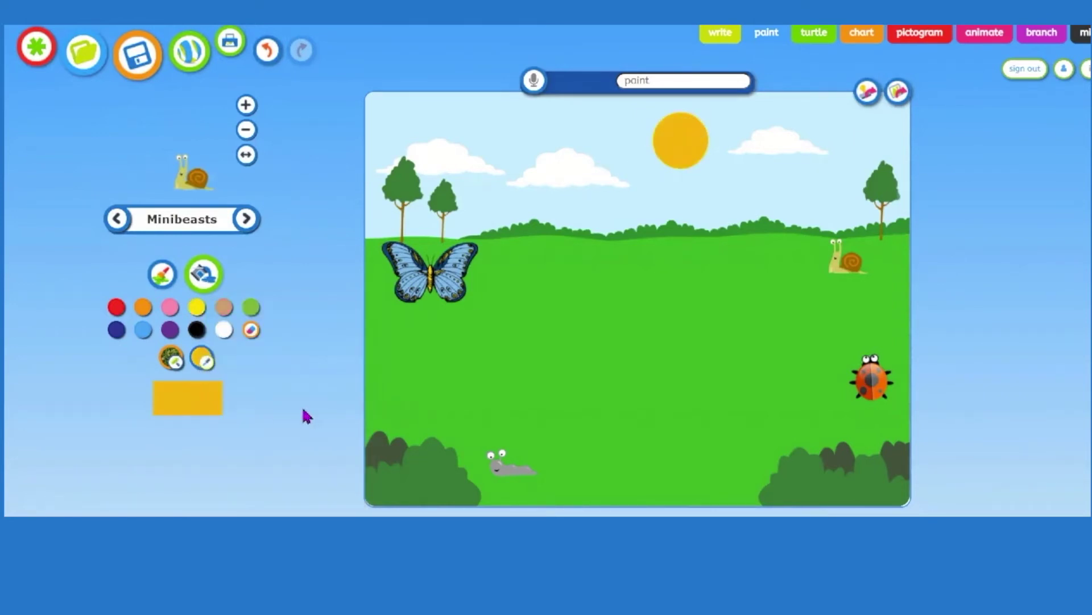
Step: Fill the park's grass with the short-grass texture, and save the painting both as a file and as a picture
click(168, 363)
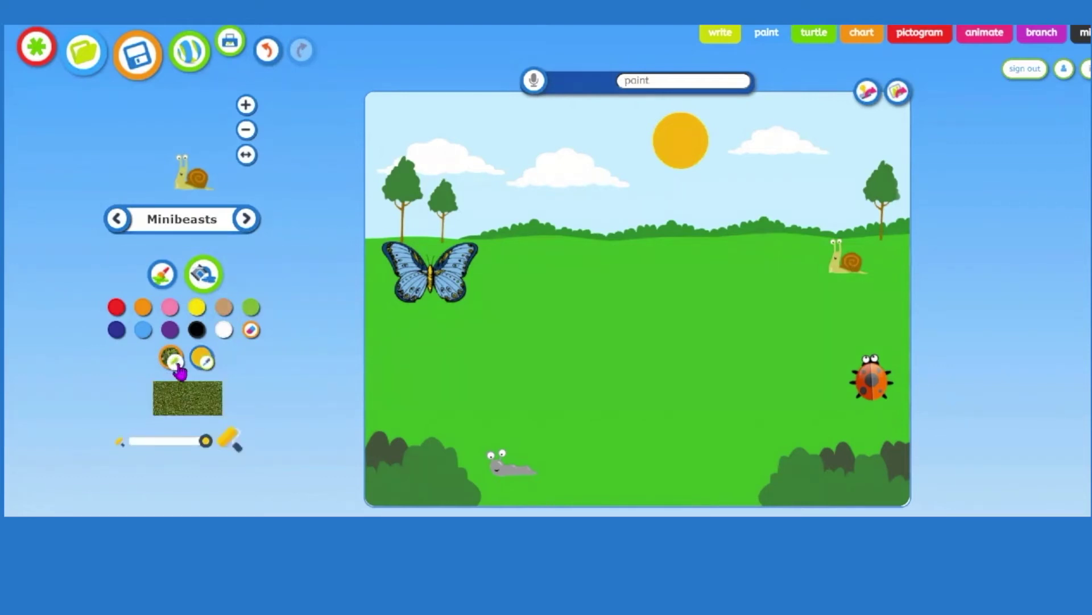
click(178, 367)
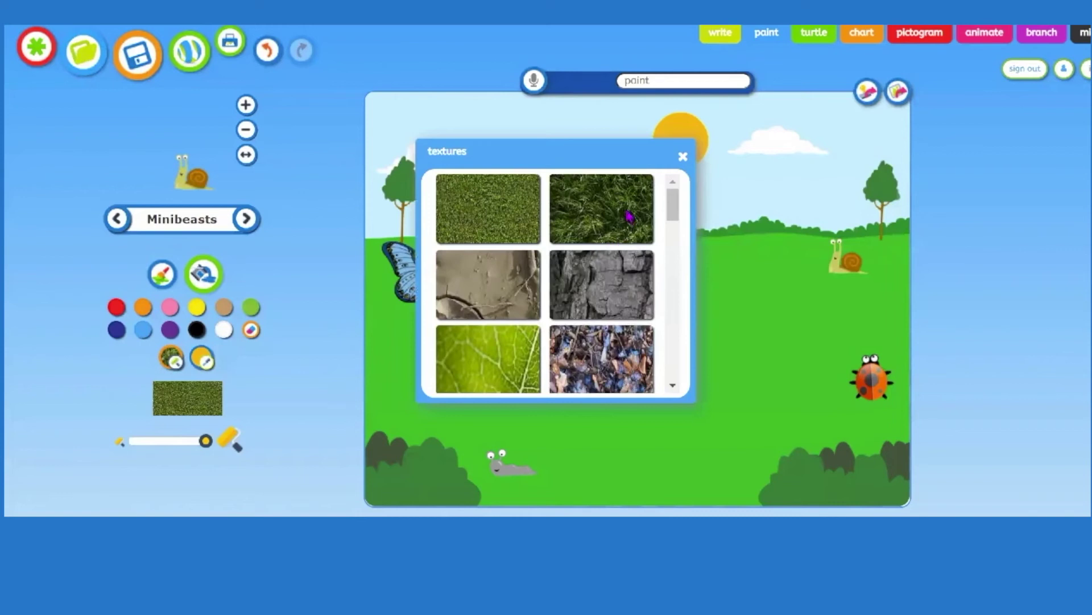
click(504, 221)
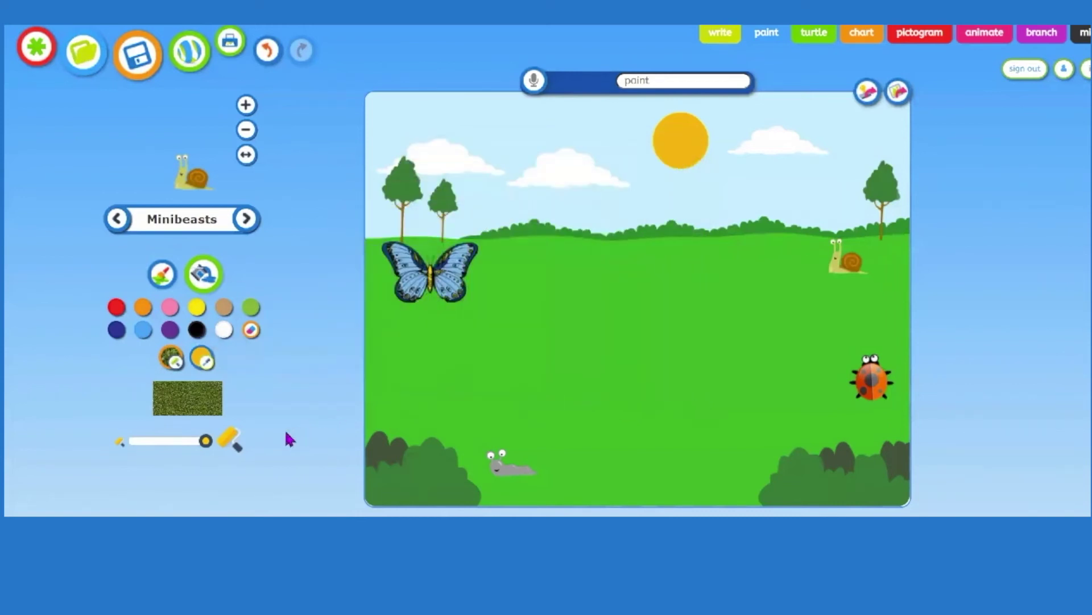
click(535, 351)
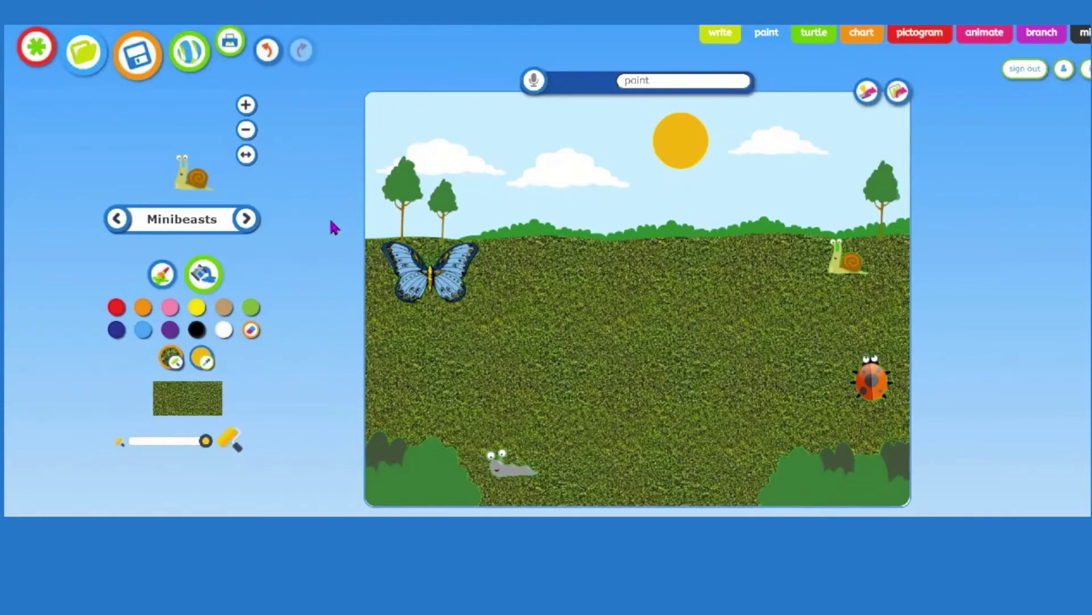
click(130, 67)
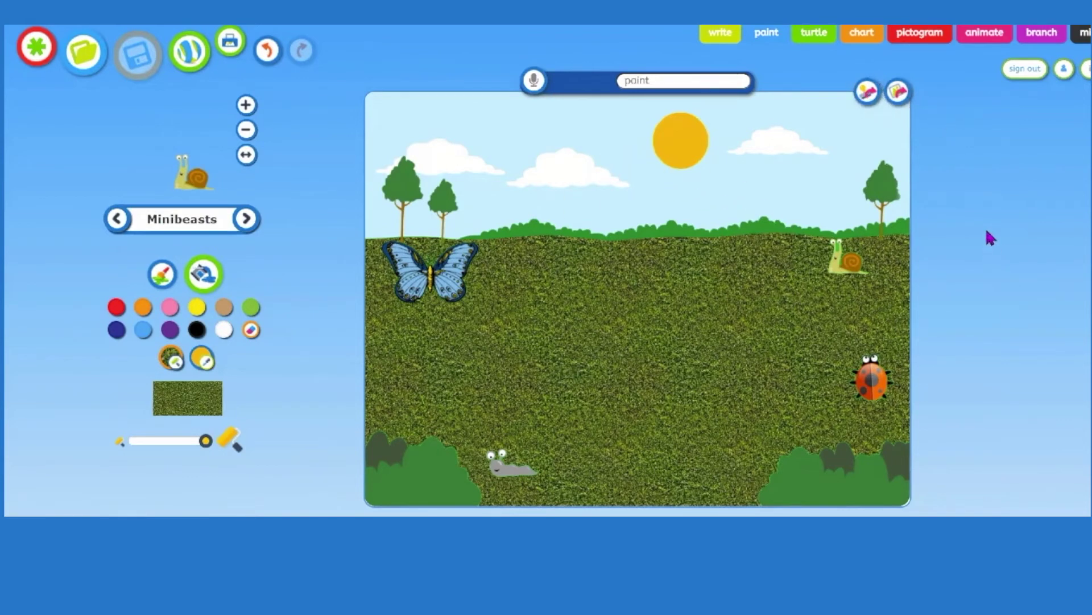
click(898, 94)
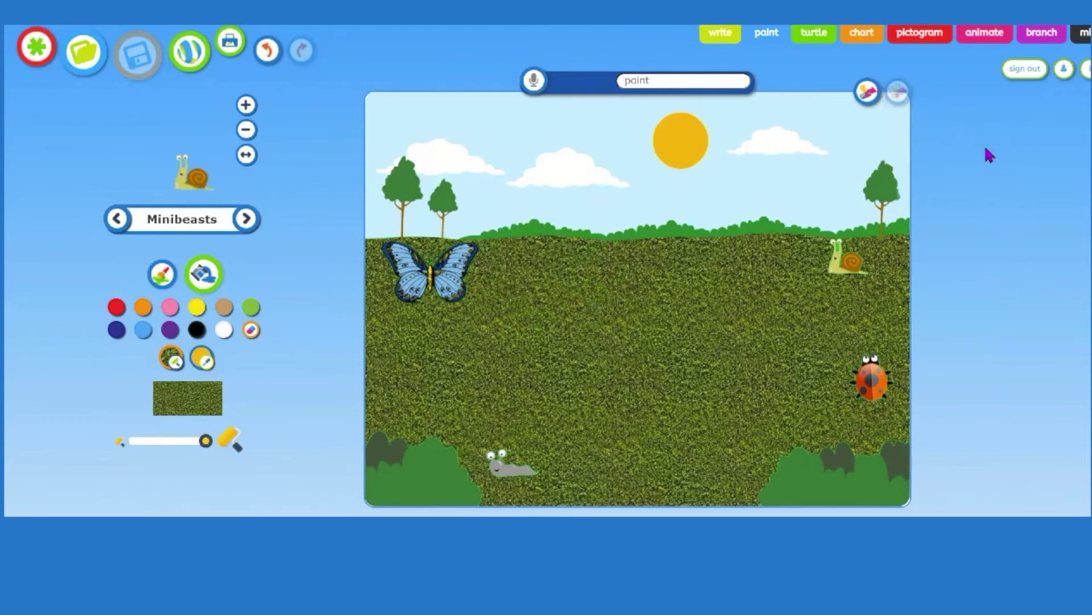
Step: Switch to the write tool and use the saved minibeasts painting from your own pictures as the page background
click(721, 36)
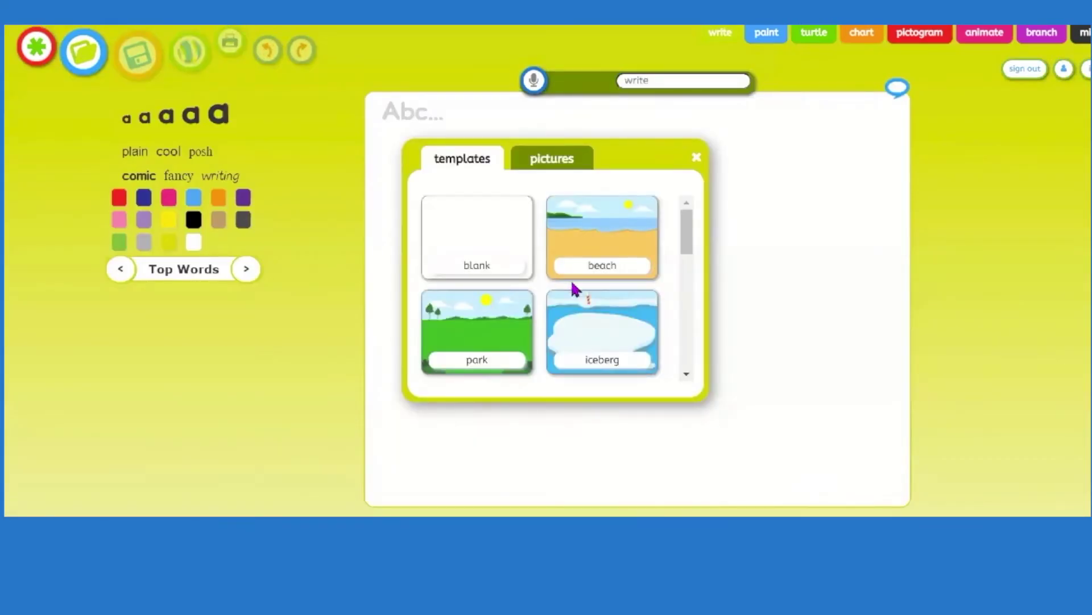
scroll(538, 286, down, 5)
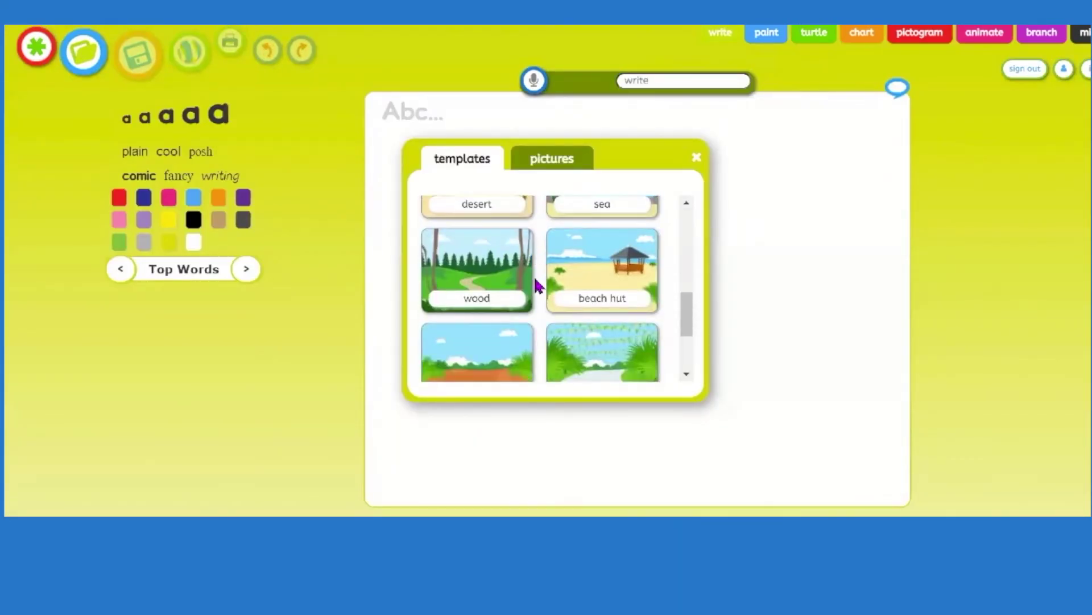
scroll(538, 286, up, 5)
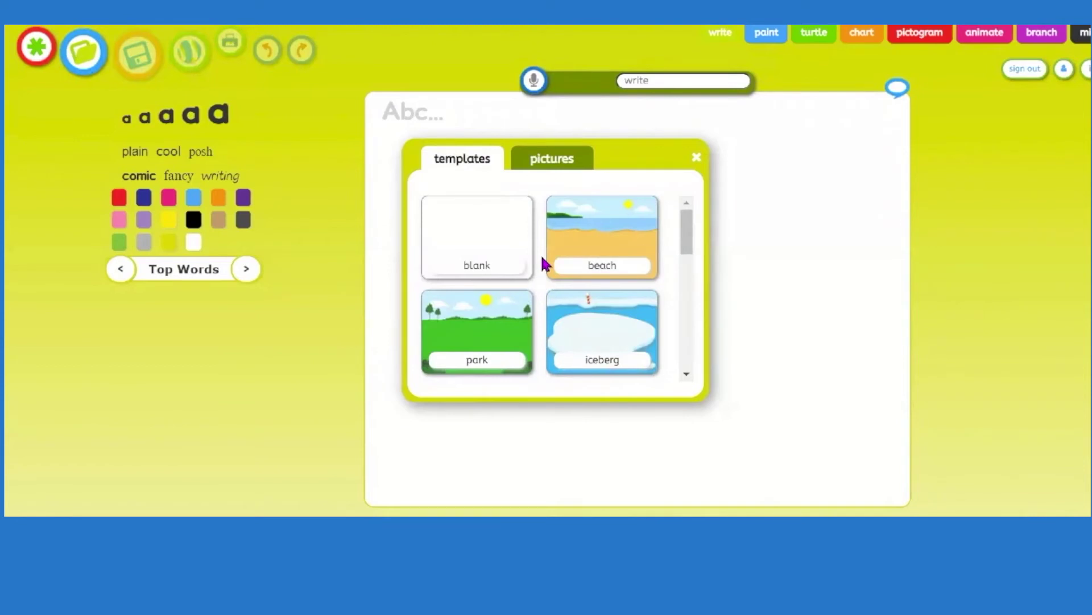
click(565, 175)
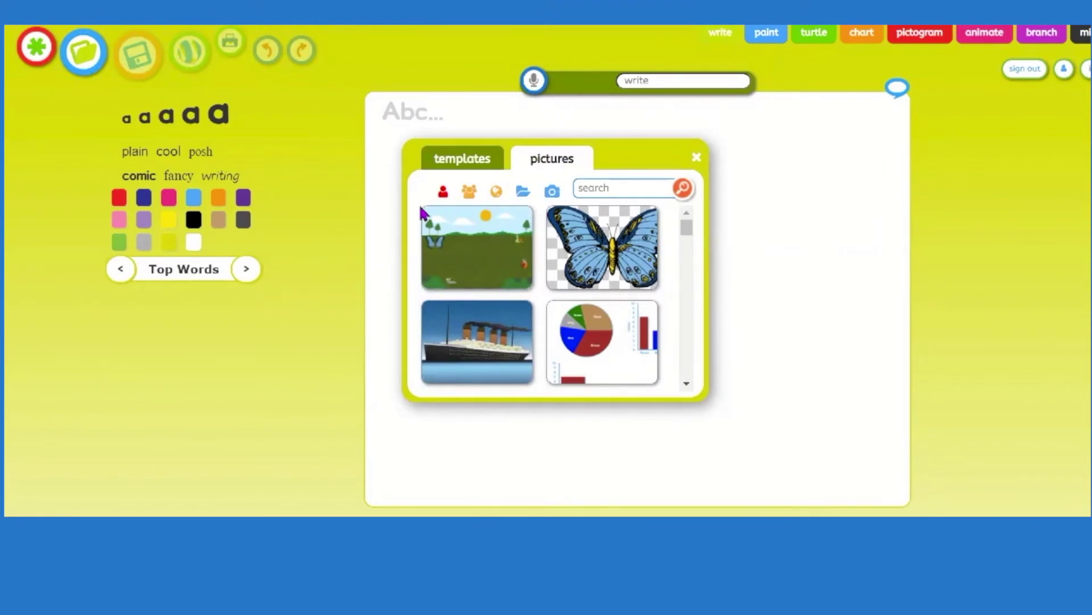
click(506, 258)
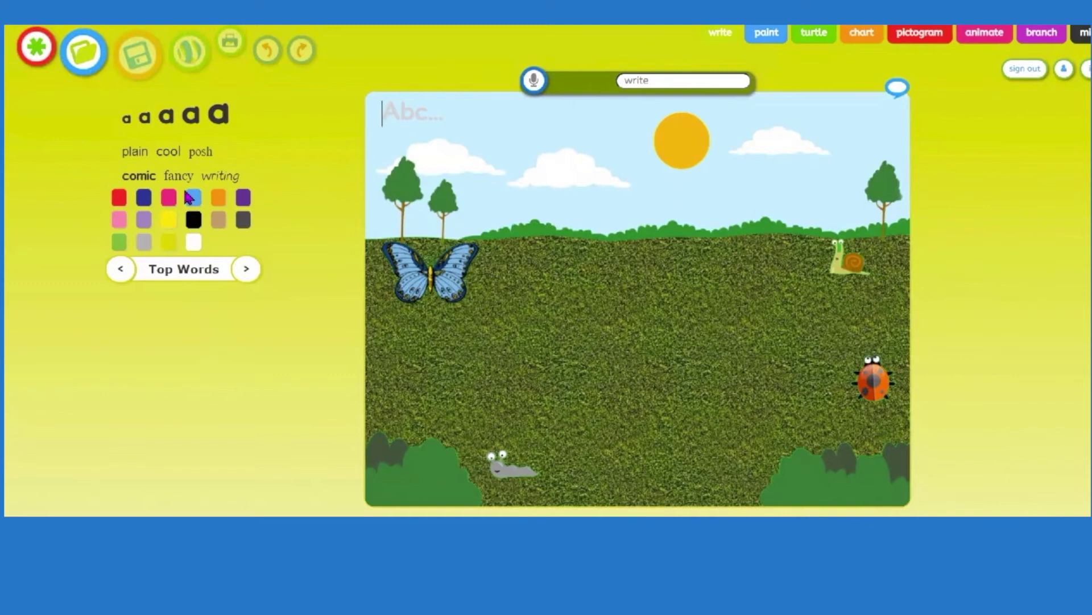
Step: Enter the title "Our minibeast project" with a second line giving "by" and the pupil's first name
text(M)
key(BackSpace)
text(Our m)
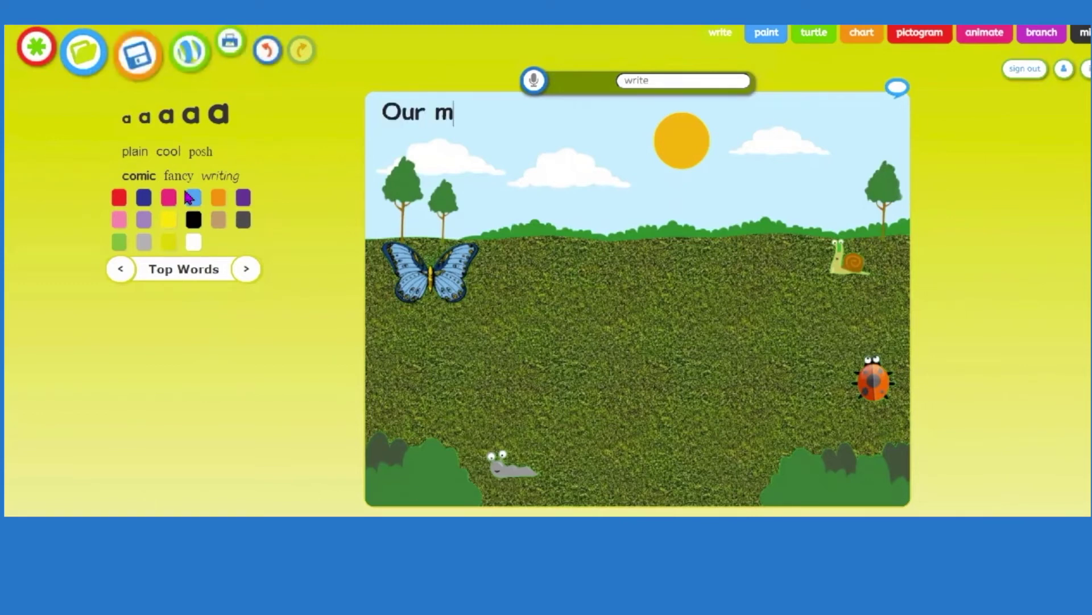
text(inibeast project)
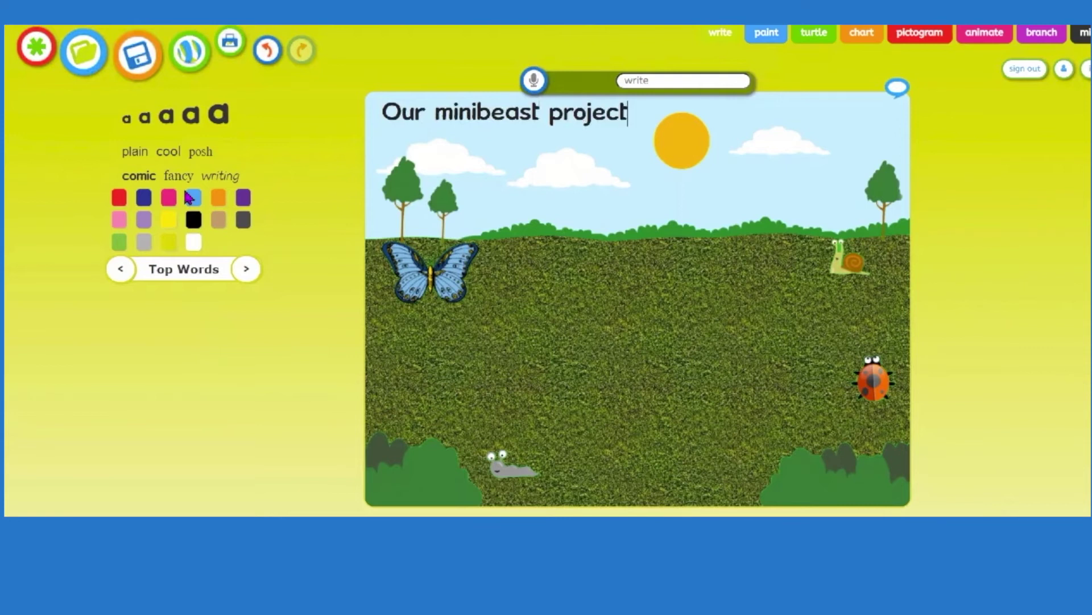
key(Return)
text(by Harry)
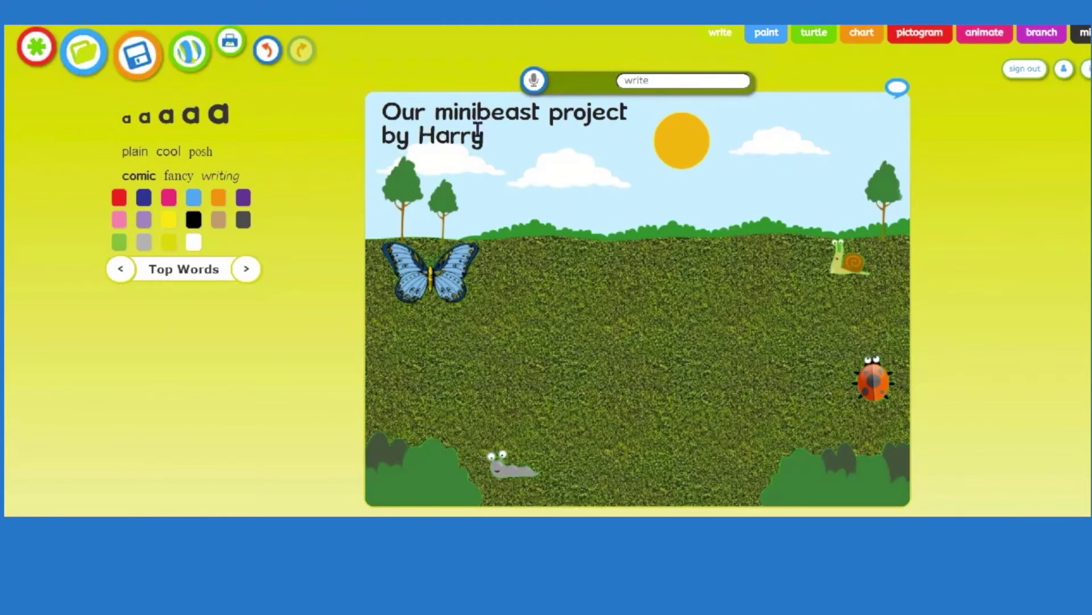
Step: Enlarge the text to the second-largest size, set it in the posh font and colour it dark pink
click(192, 122)
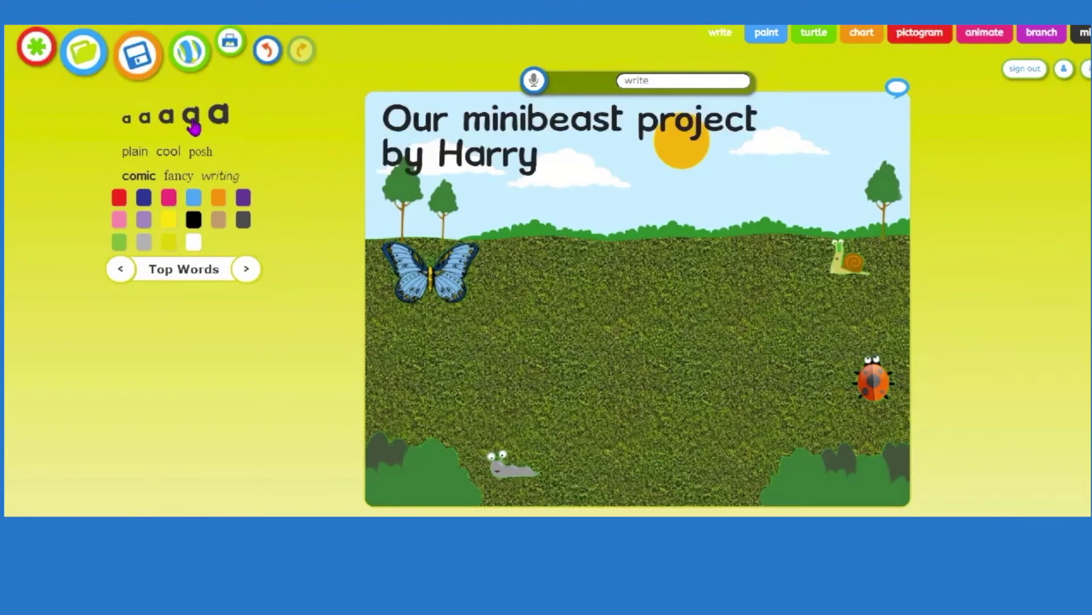
click(178, 175)
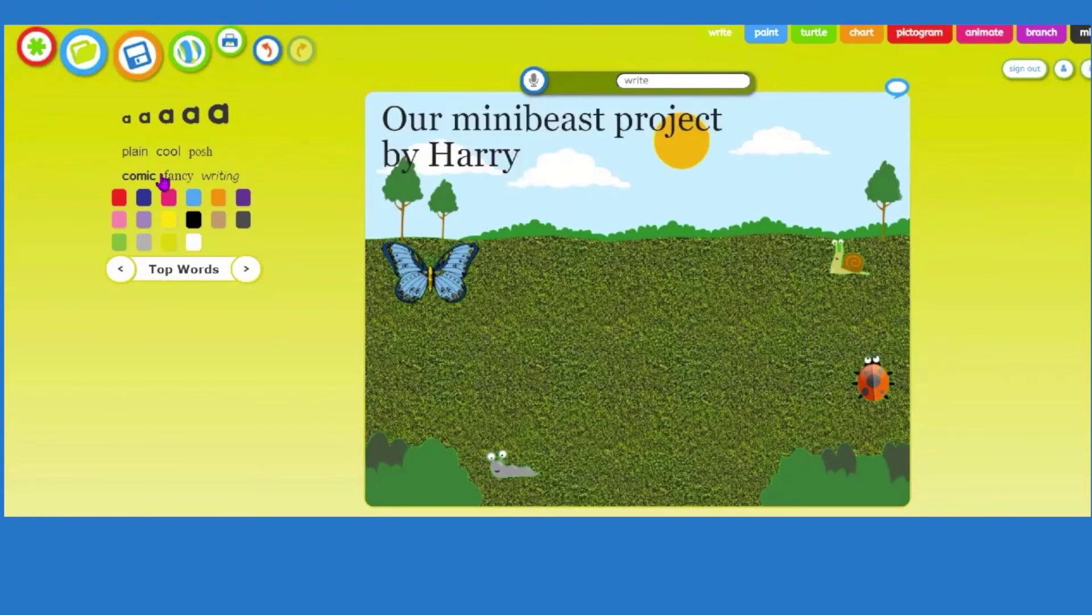
click(140, 176)
click(215, 156)
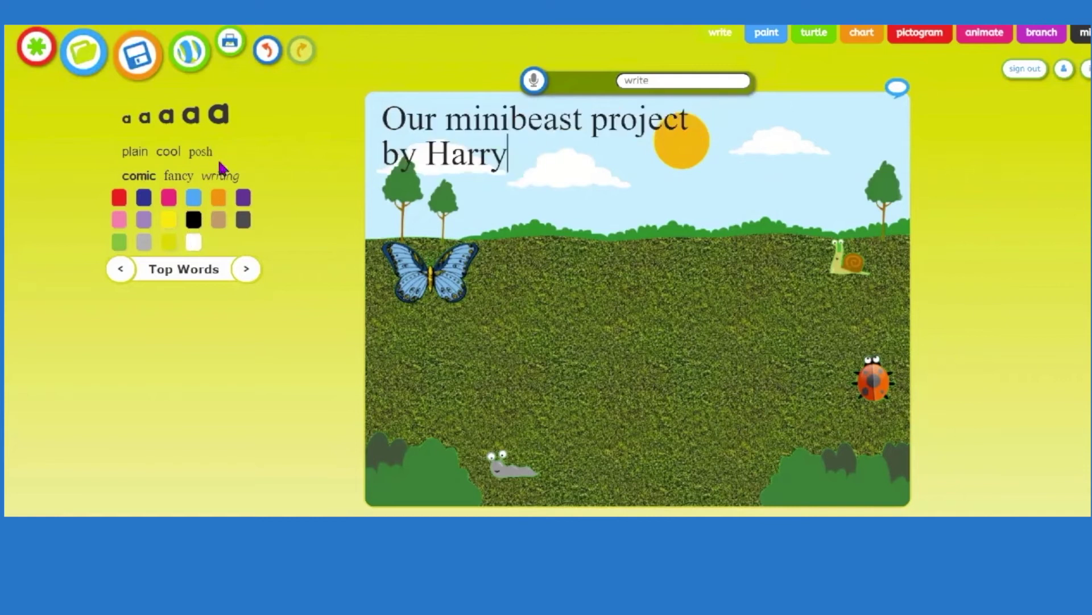
click(119, 249)
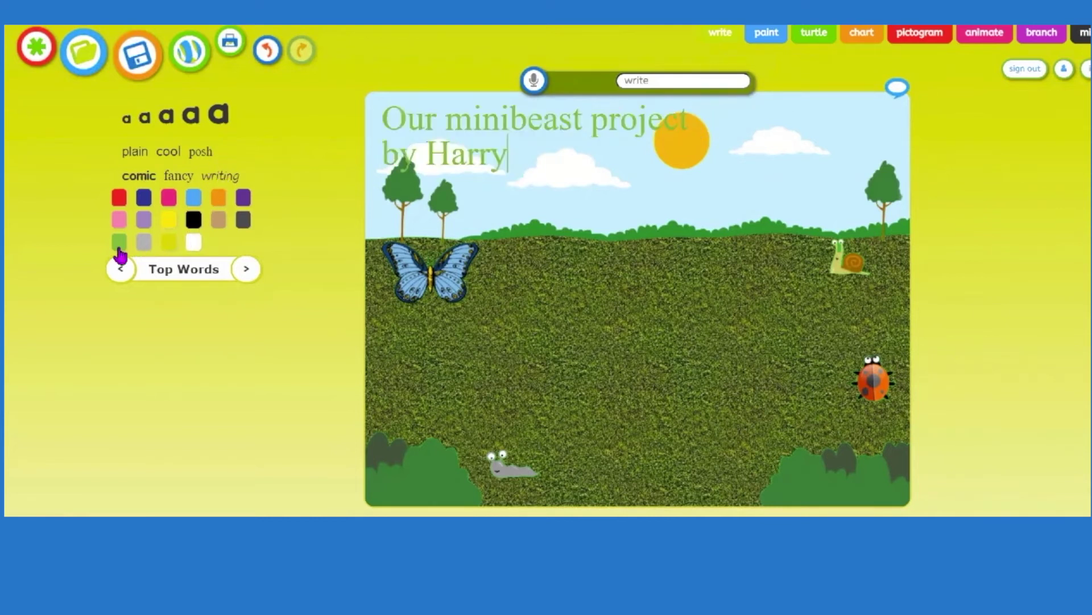
click(197, 243)
click(170, 222)
click(168, 205)
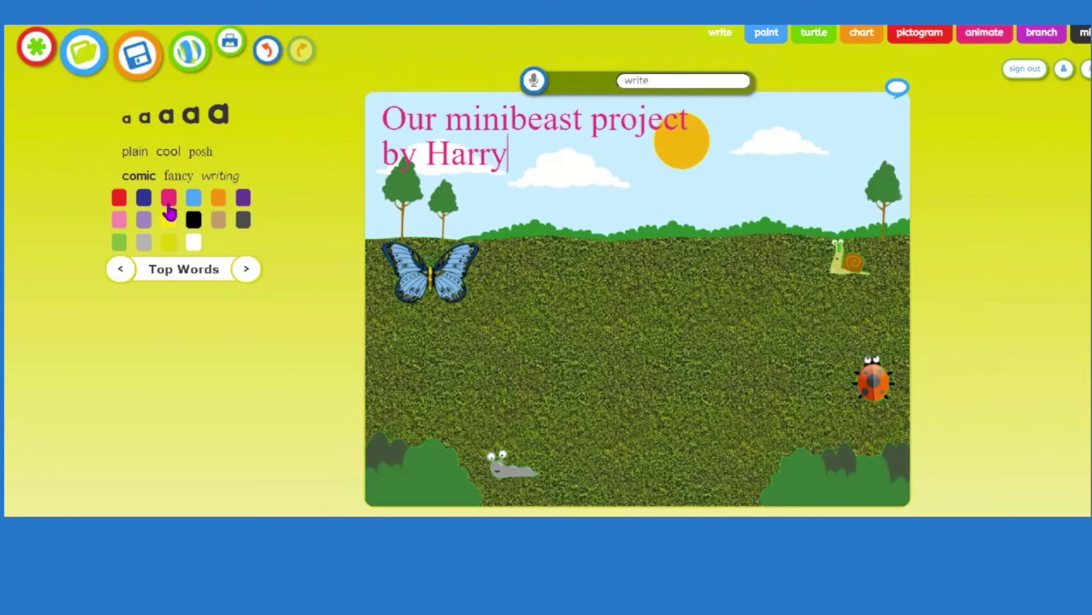
Step: Open the word bank and switch it from Top Words to the Minibeasts list
click(169, 272)
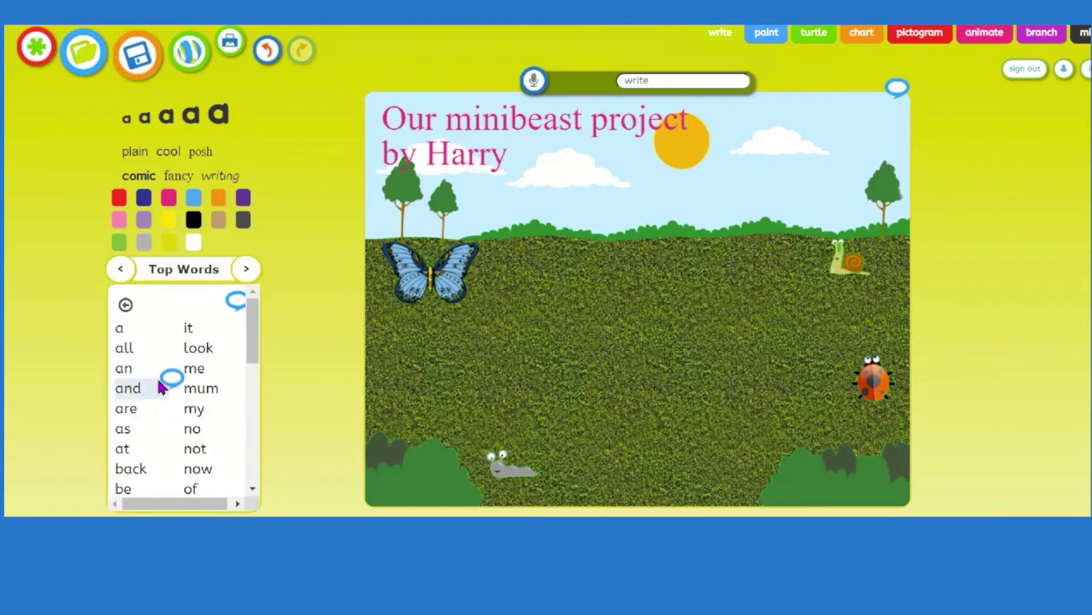
click(247, 270)
click(247, 270)
click(247, 270)
click(247, 270)
click(247, 270)
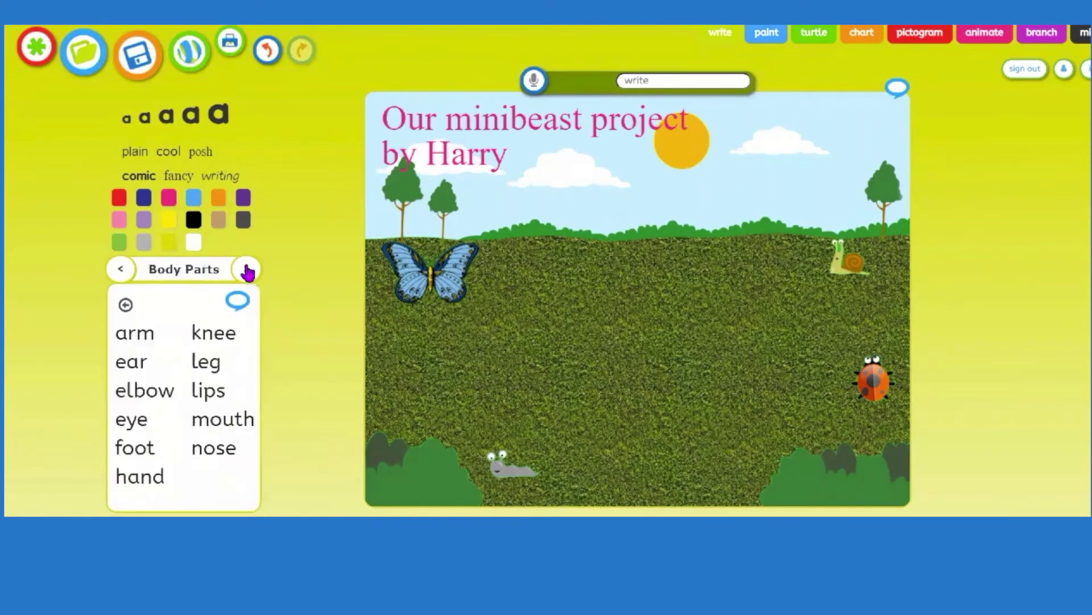
click(247, 270)
click(247, 271)
click(247, 270)
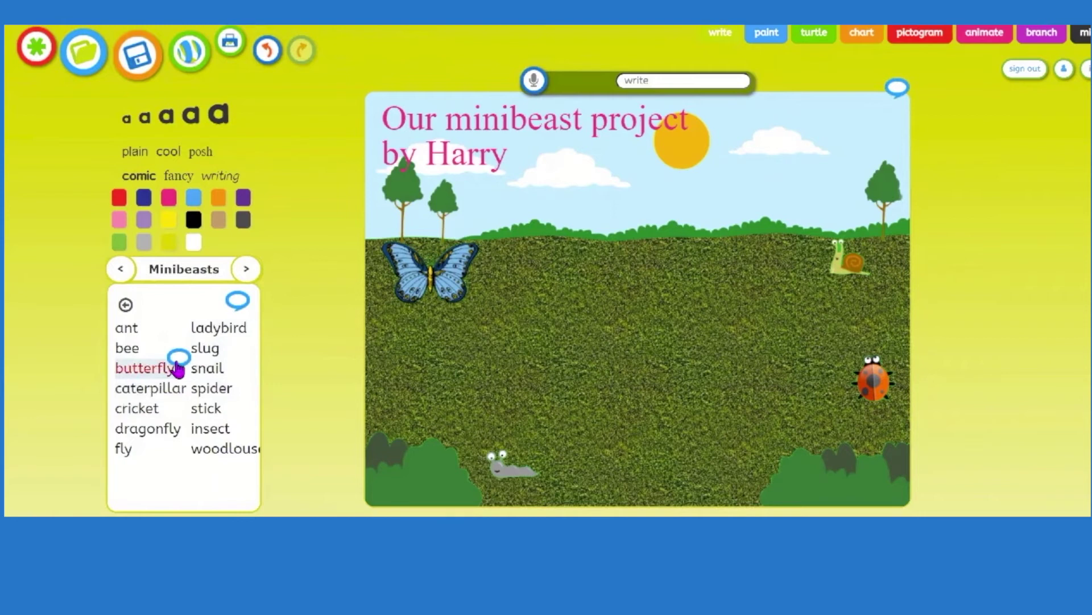
Step: Add the line "We saw a butterfly" below the title, inserting butterfly from the word bank, and set it in the posh font
click(535, 150)
key(Return)
key(Return)
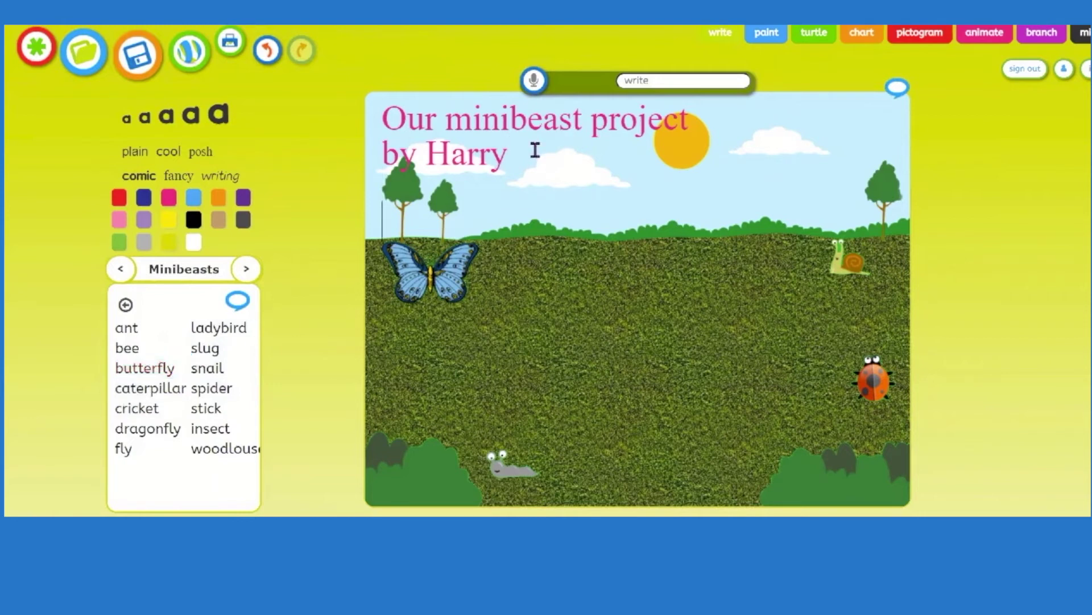
text(We s)
text(aw so)
key(BackSpace)
key(BackSpace)
text(a)
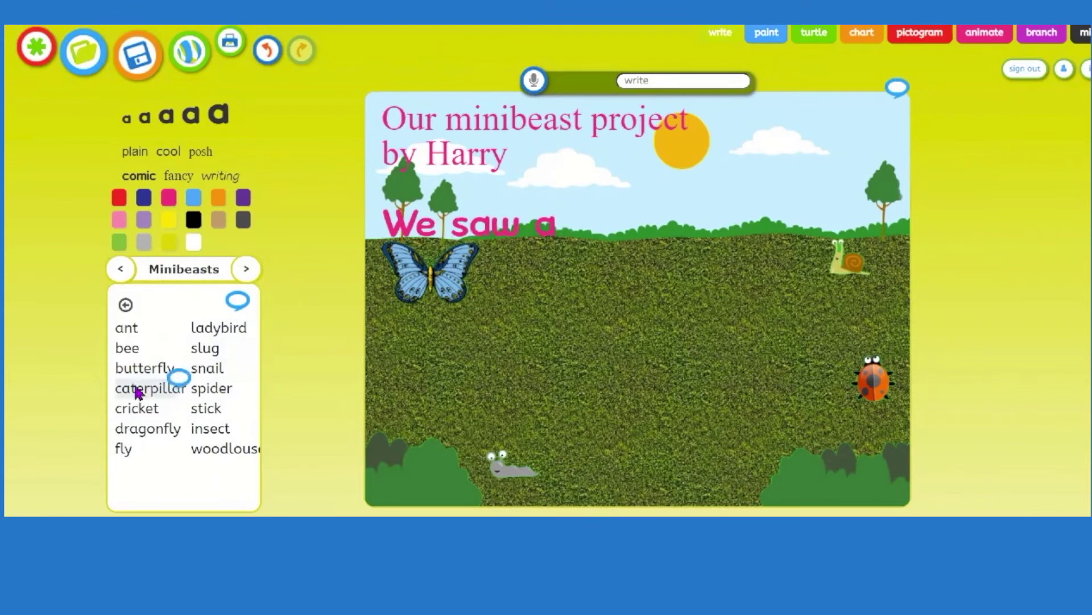
click(145, 369)
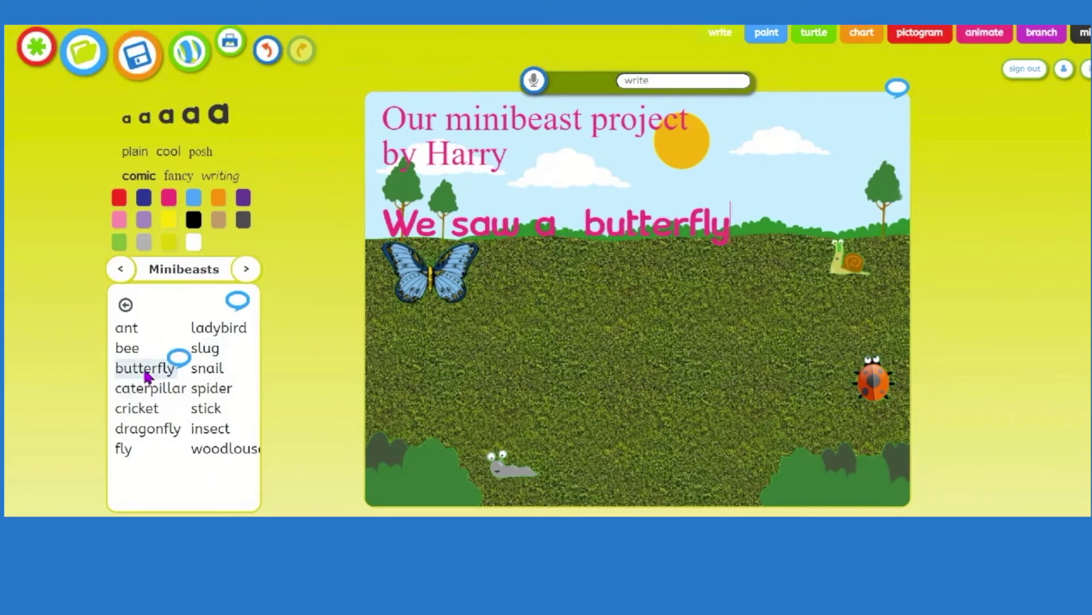
click(199, 152)
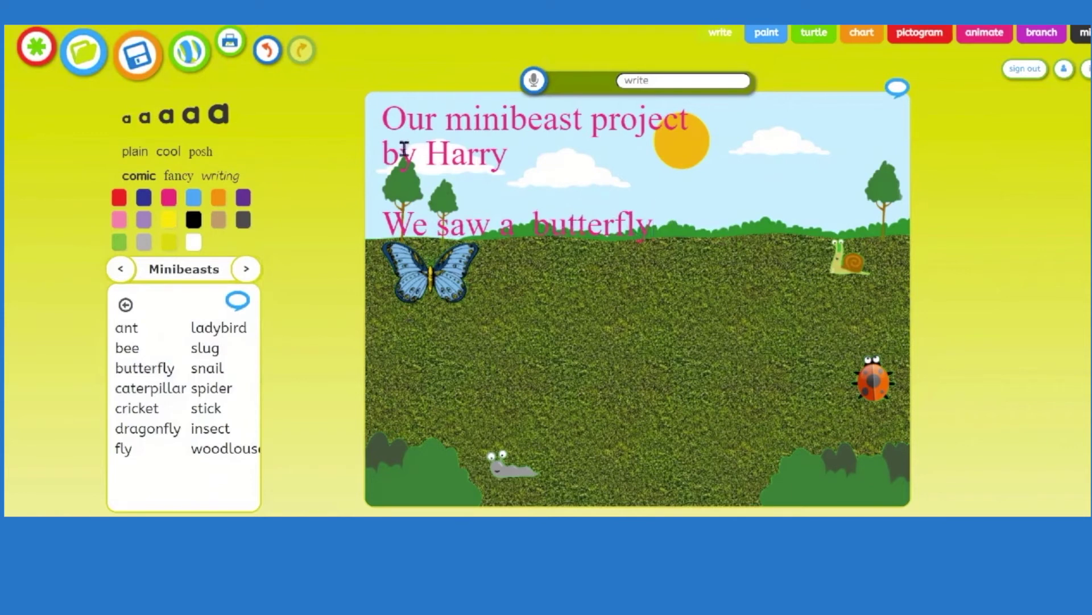
Step: Move all the text down onto the grass with blank lines above the title, and colour it white
click(383, 124)
key(Return)
key(Return)
key(Return)
key(Return)
key(Return)
key(Return)
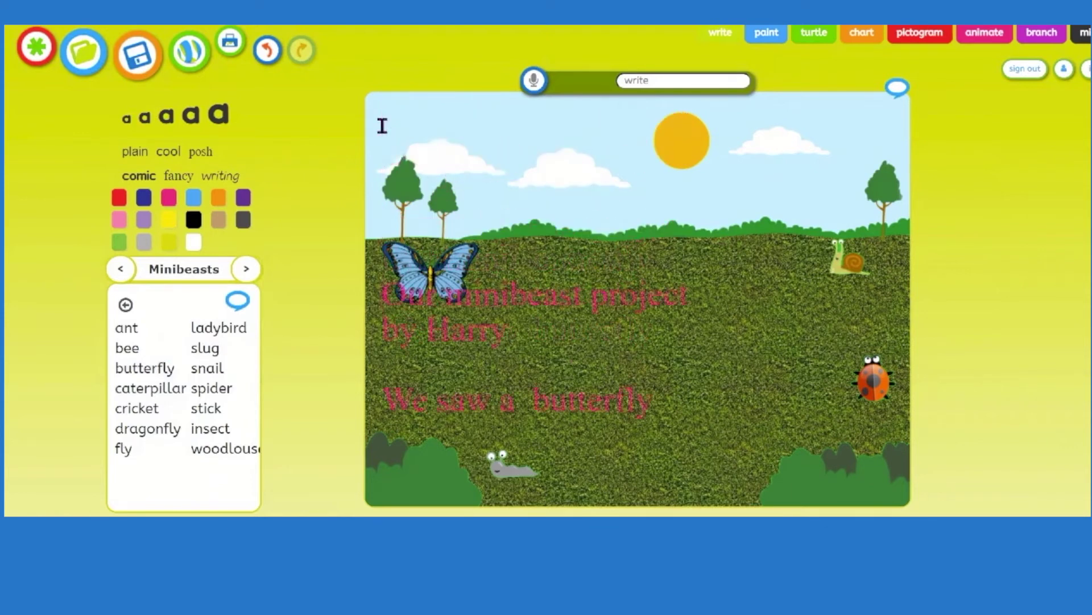
click(195, 243)
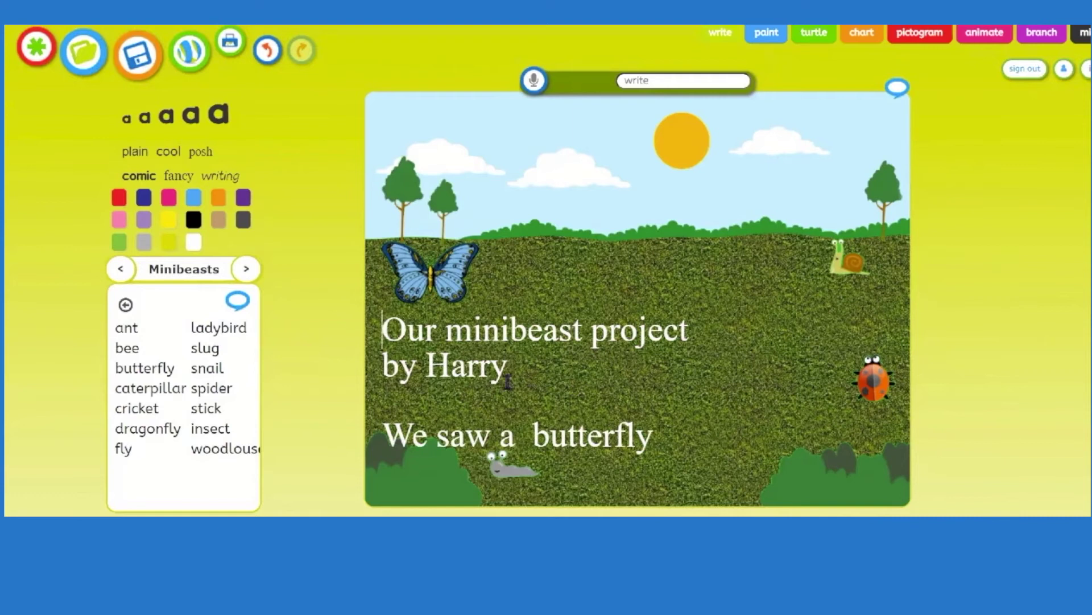
Step: Select the byline and have the text on the page read aloud
drag(503, 367, 382, 376)
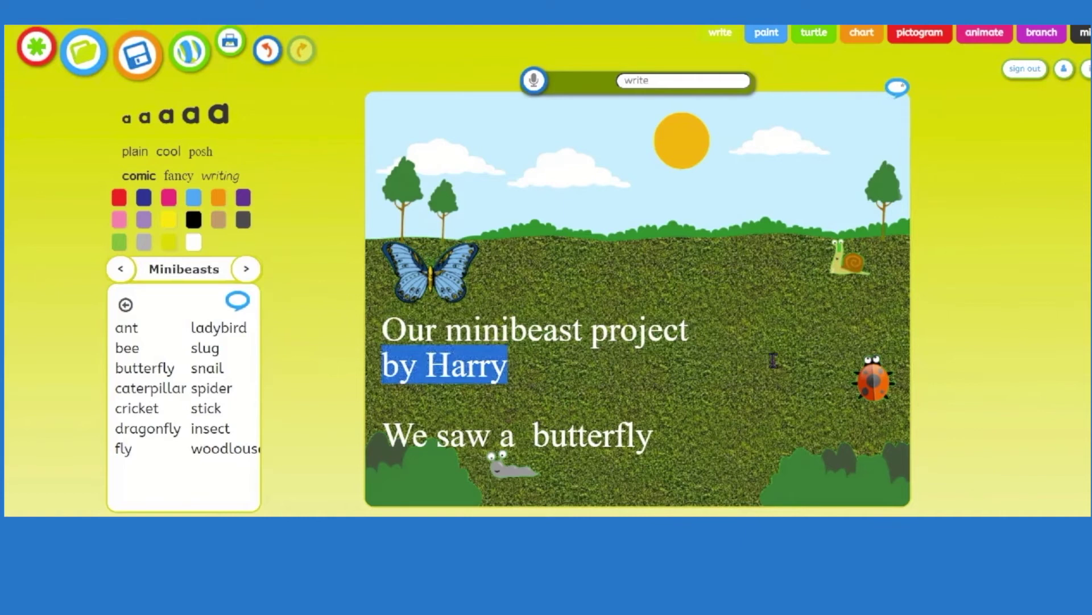
click(653, 427)
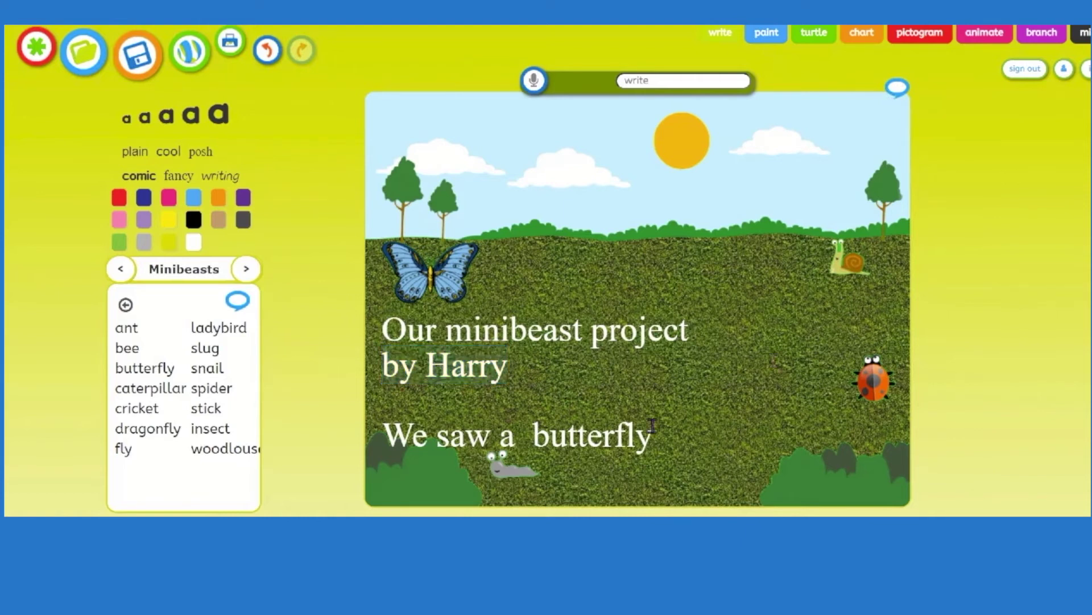
click(897, 89)
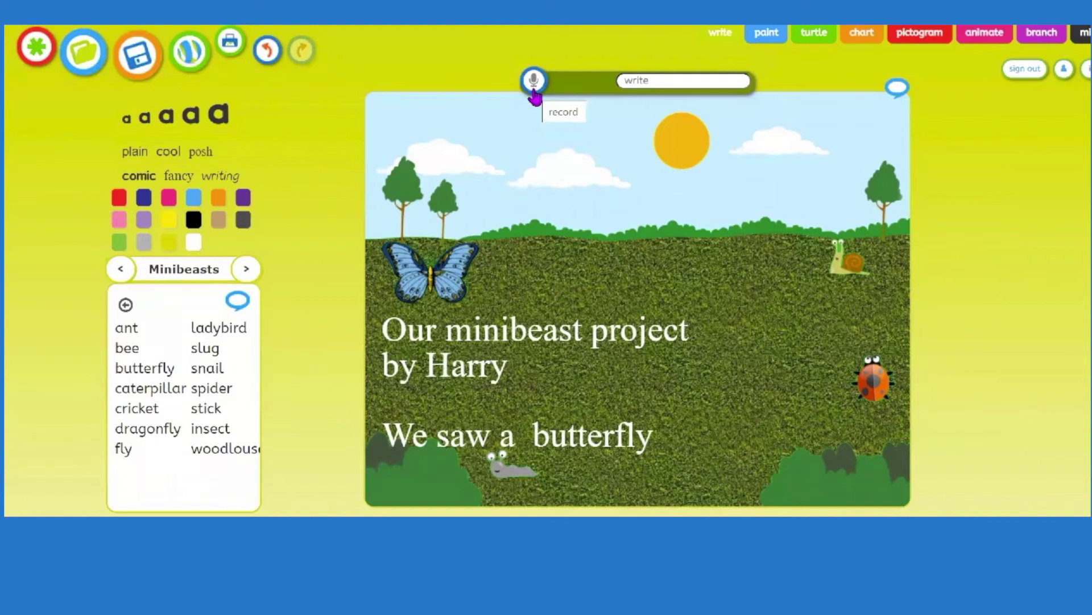
Step: Record a short voice clip for the writing page, allowing microphone access, attach it, and save the work
click(539, 85)
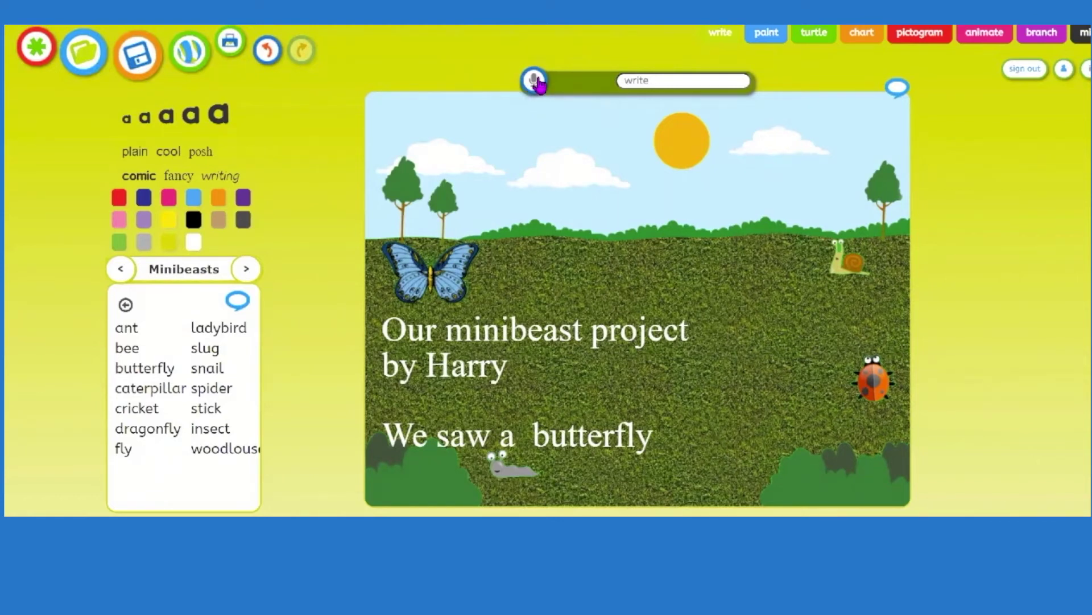
click(534, 96)
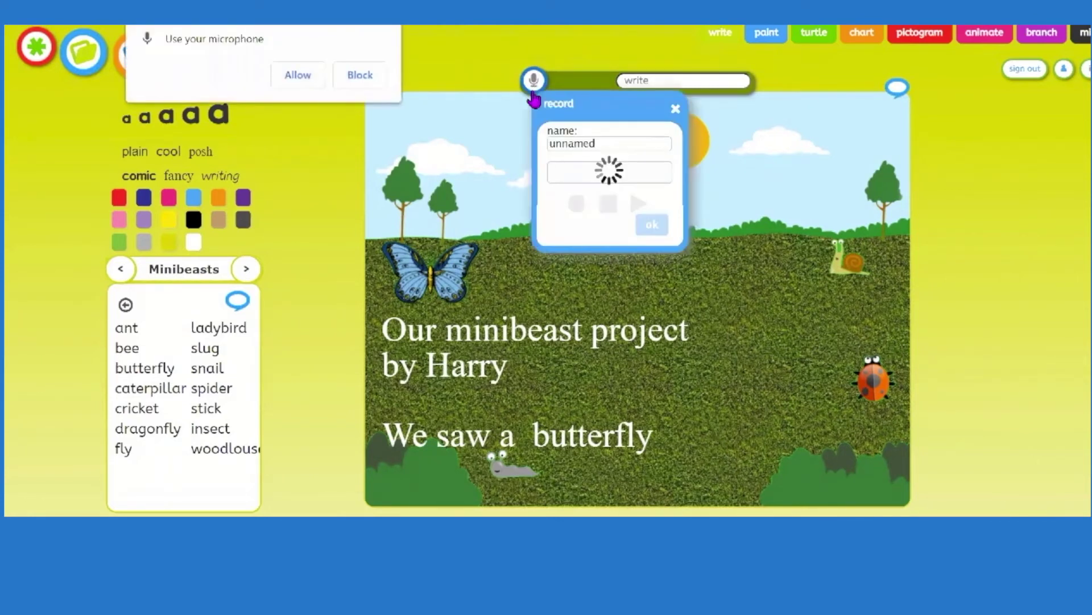
click(298, 76)
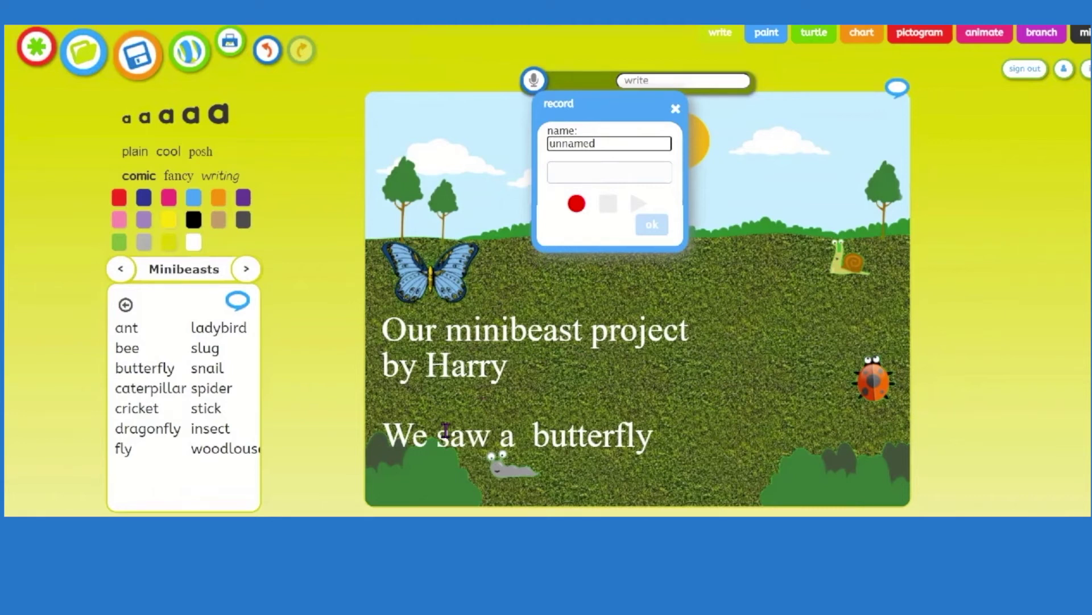
click(577, 205)
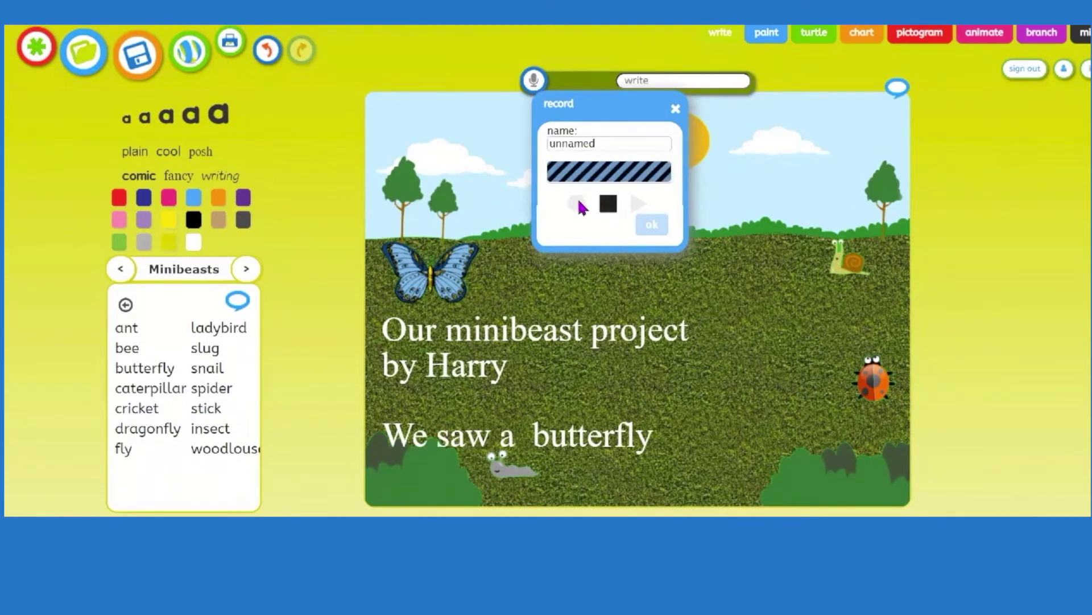
click(607, 206)
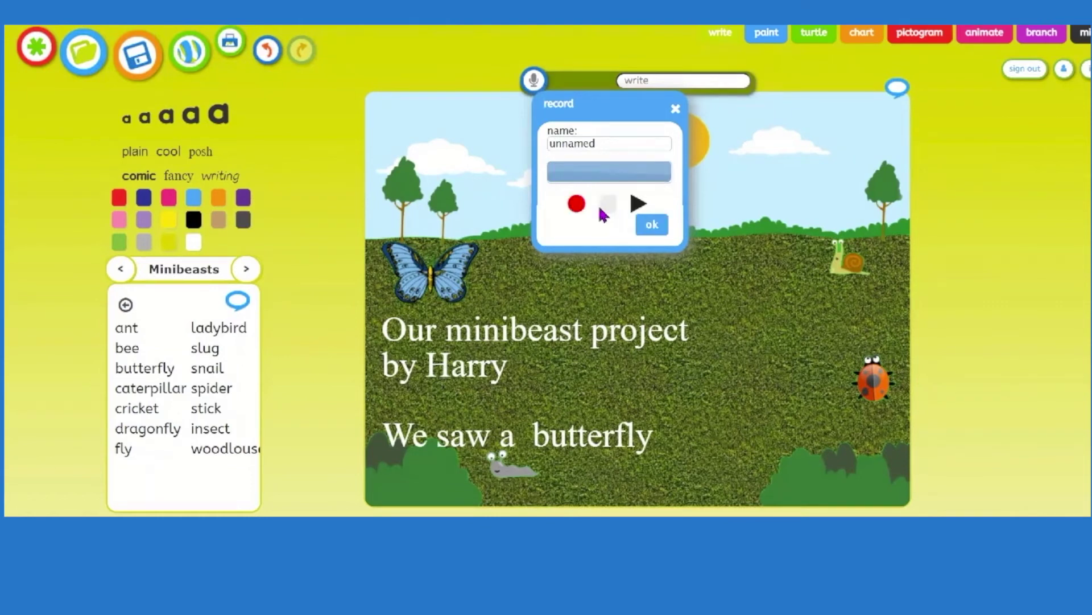
click(652, 228)
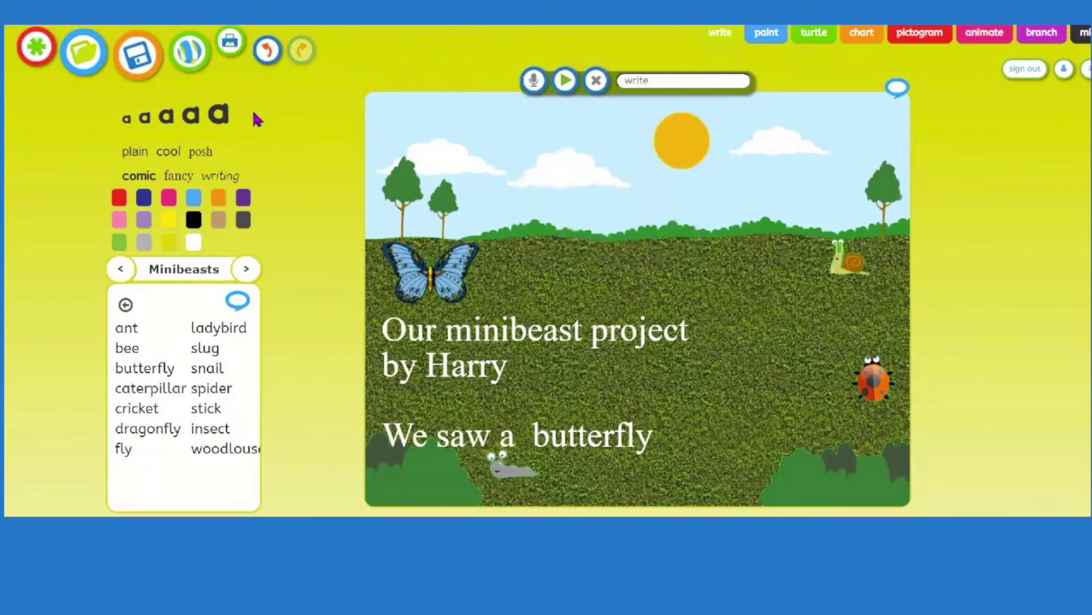
click(135, 59)
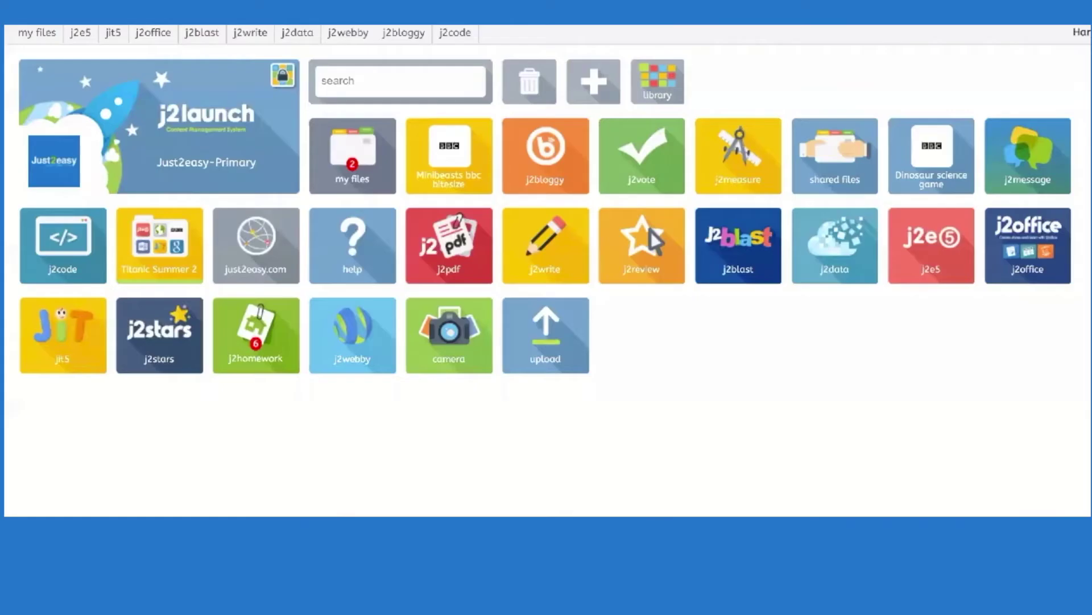
Step: Open the pupil's my files, preview the unnamed-14 picture, and play the voice recording named write
click(332, 165)
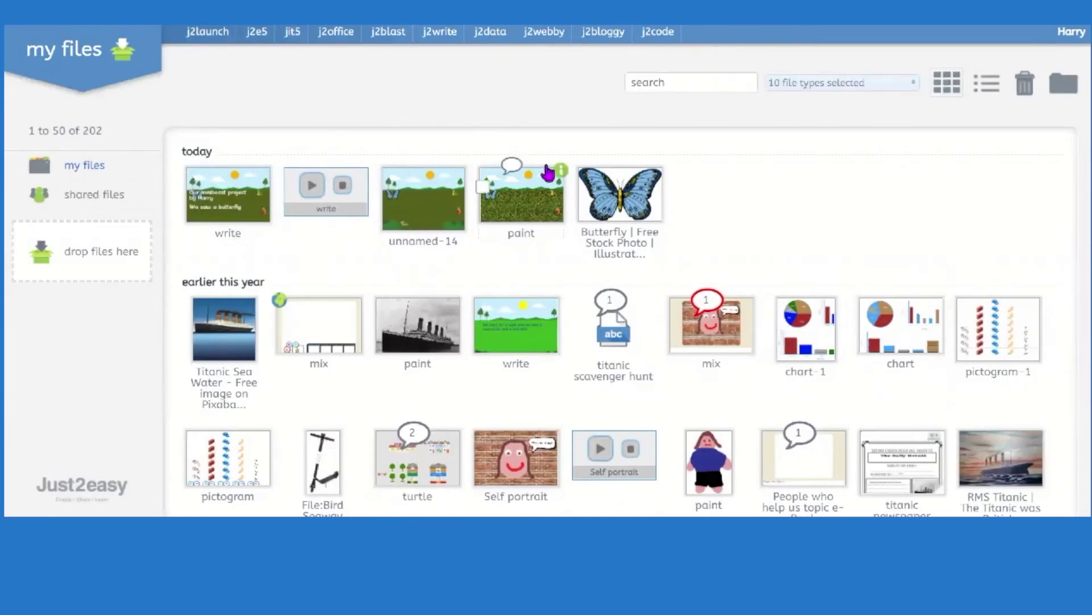
click(538, 196)
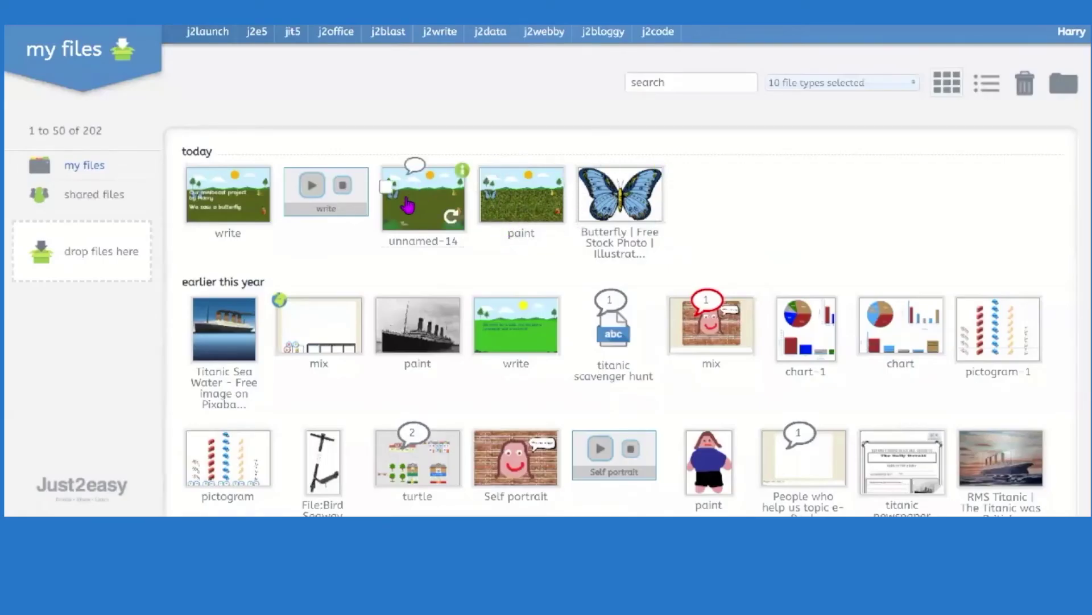
click(435, 179)
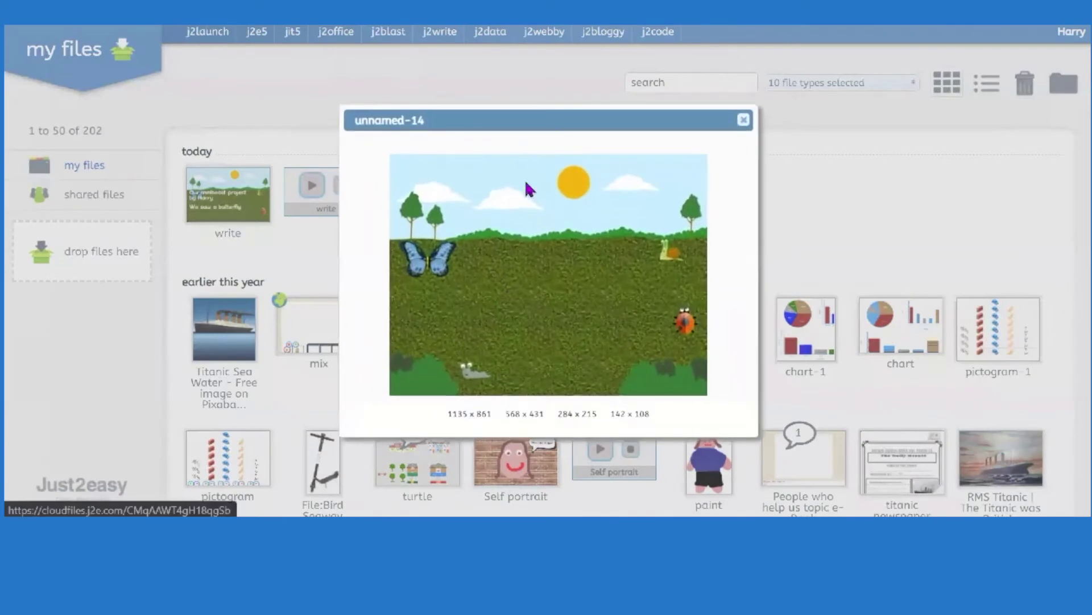
click(743, 120)
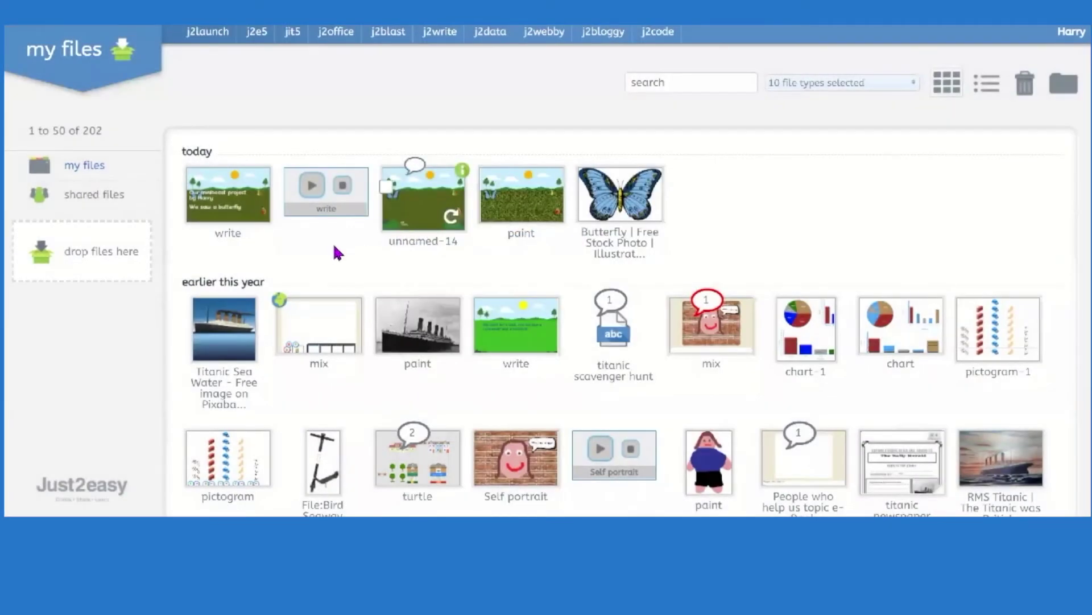
click(309, 196)
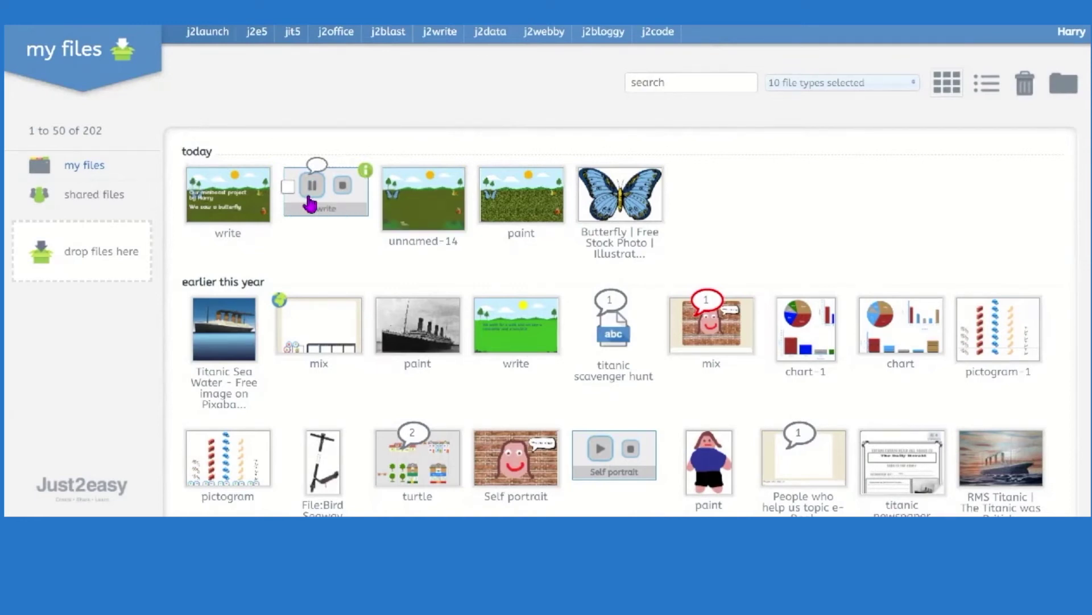
click(343, 185)
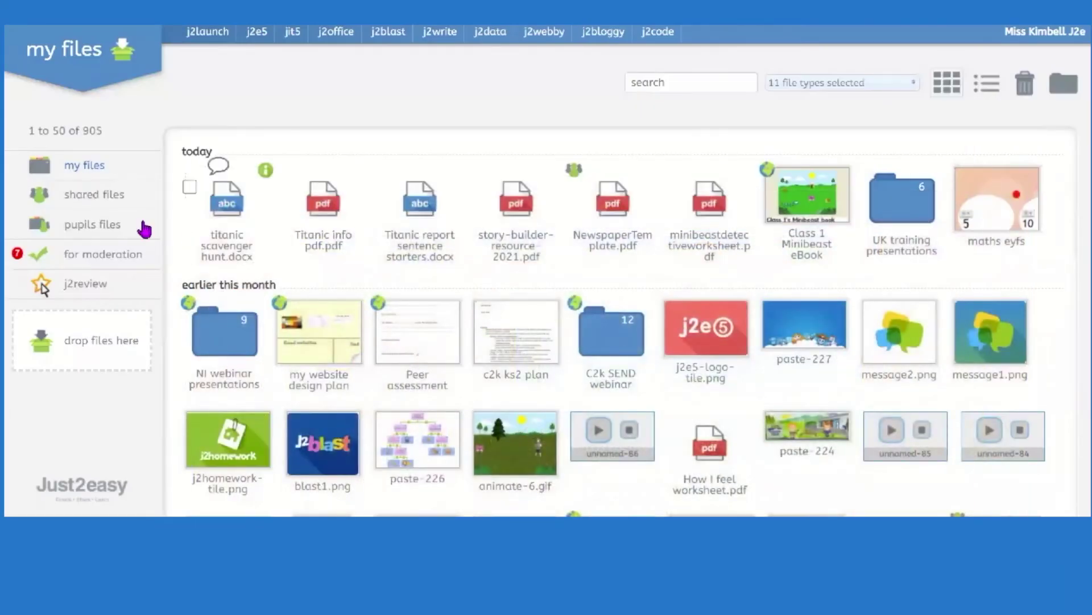
Step: In the teacher's account, look into the Class 1 pupils' folder, return to all classes, and show the pupils' work as a file list
click(93, 226)
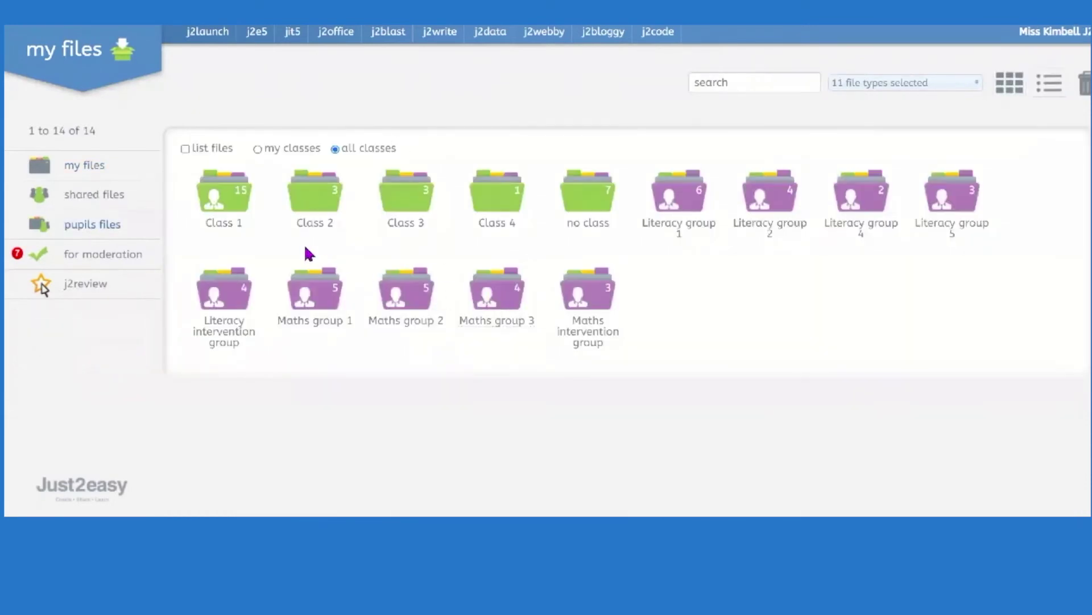
click(255, 209)
click(222, 222)
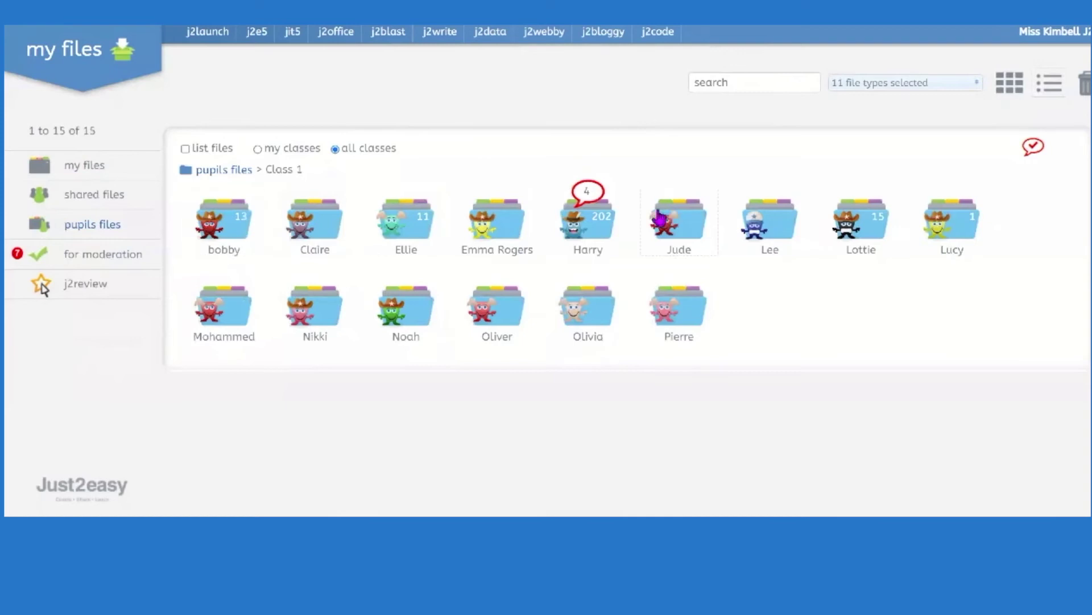
click(216, 171)
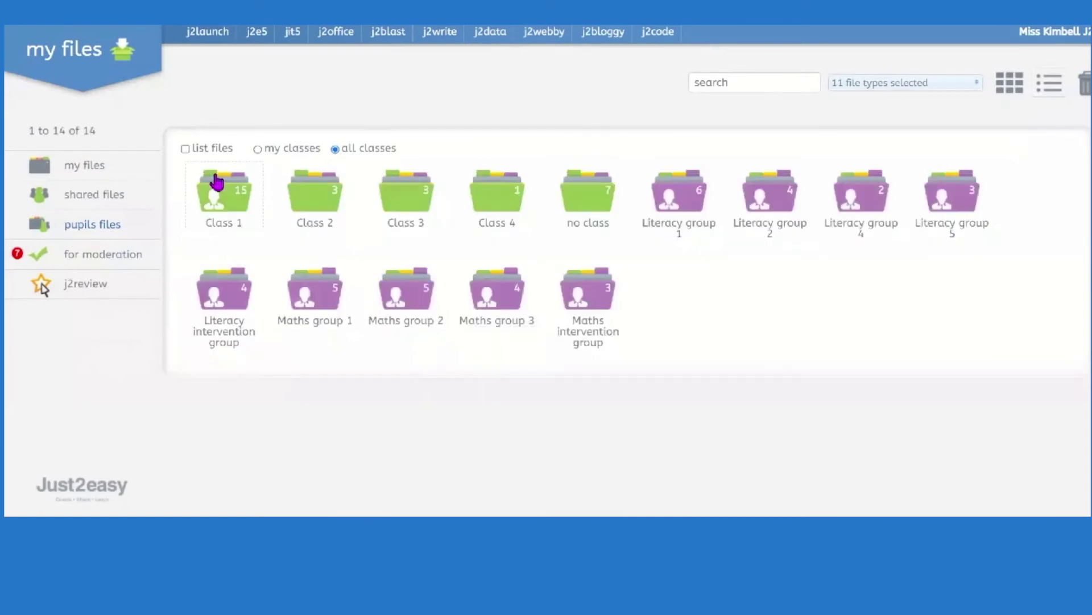
click(185, 149)
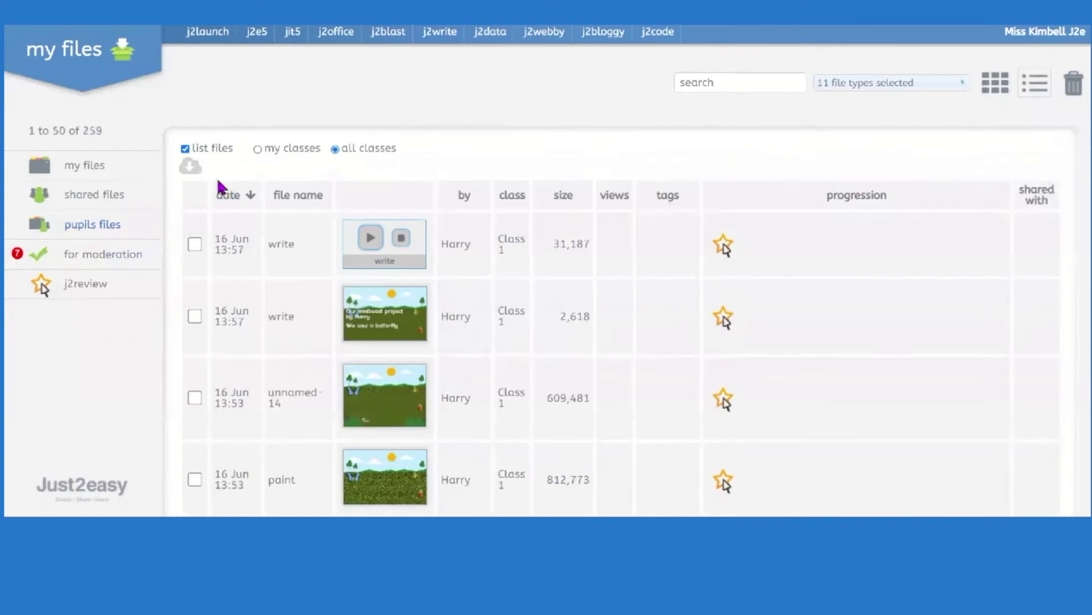
Step: Preview the pupil's painted minibeasts picture from the list of pupils' files and close the preview
mouse_move(392, 262)
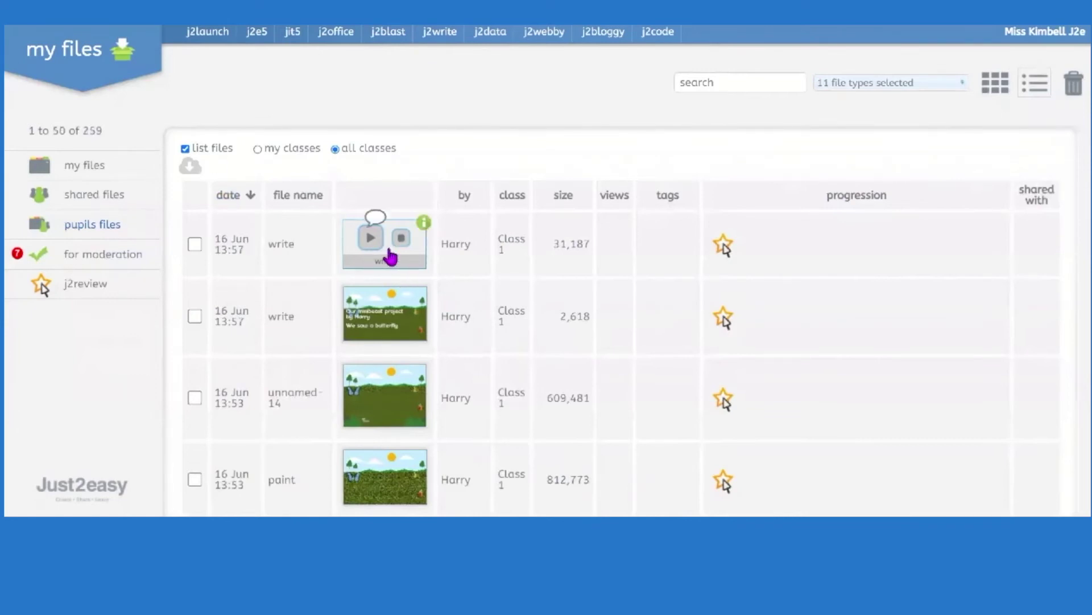
scroll(387, 254, down, 3)
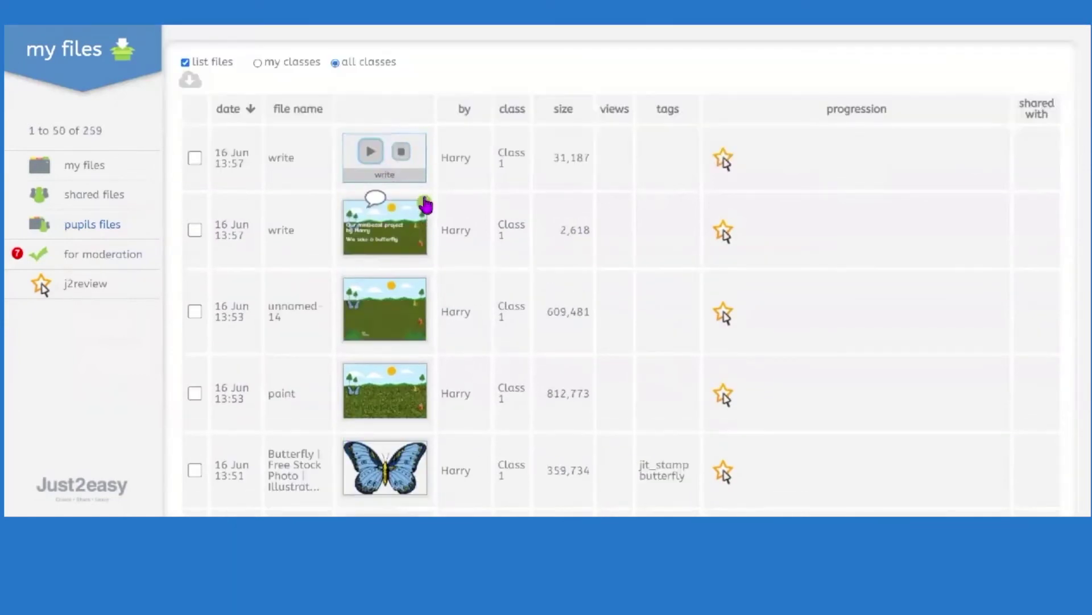
click(378, 251)
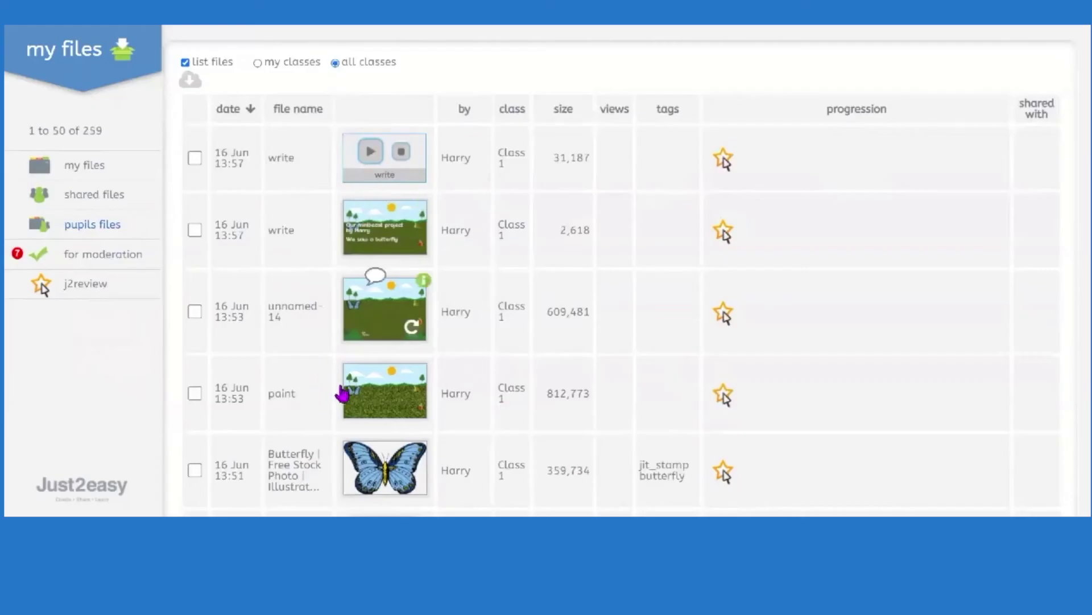
click(345, 393)
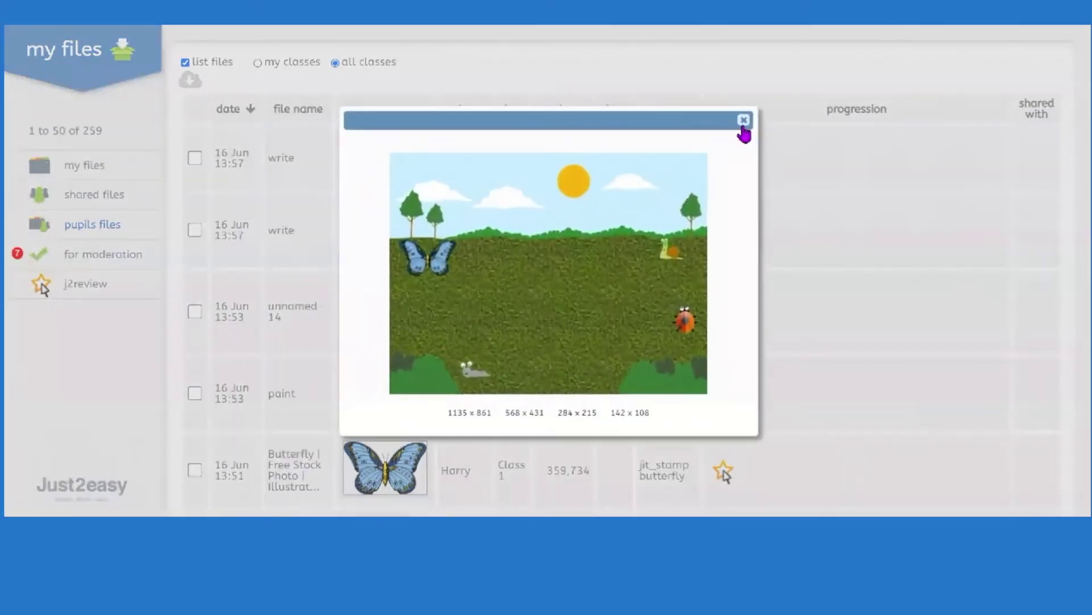
click(743, 124)
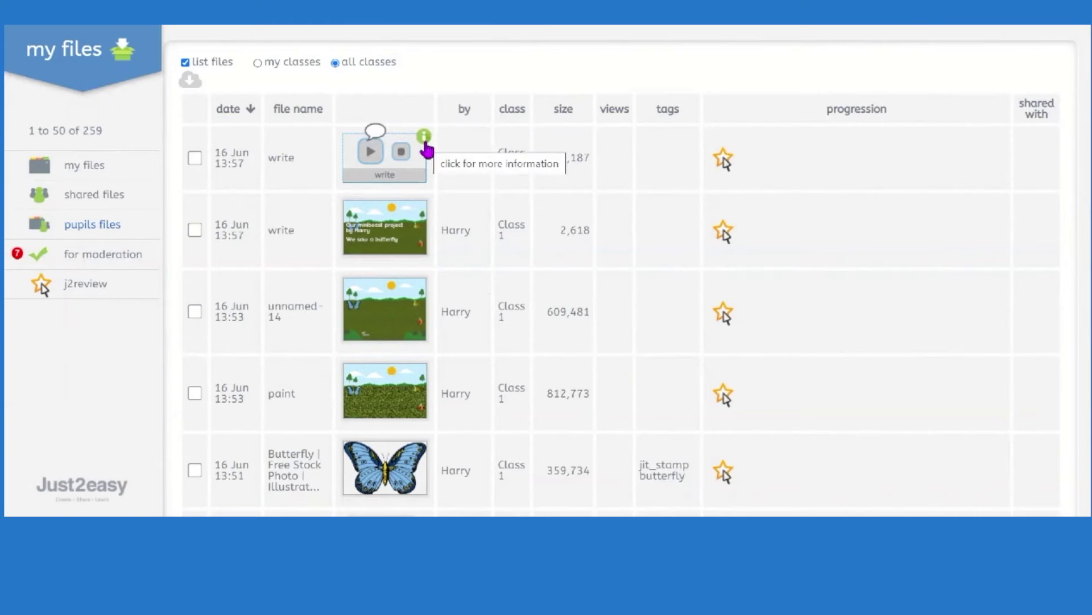
Step: Generate a QR code for the pupil's write voice recording and publish the file so anyone can view it
click(425, 139)
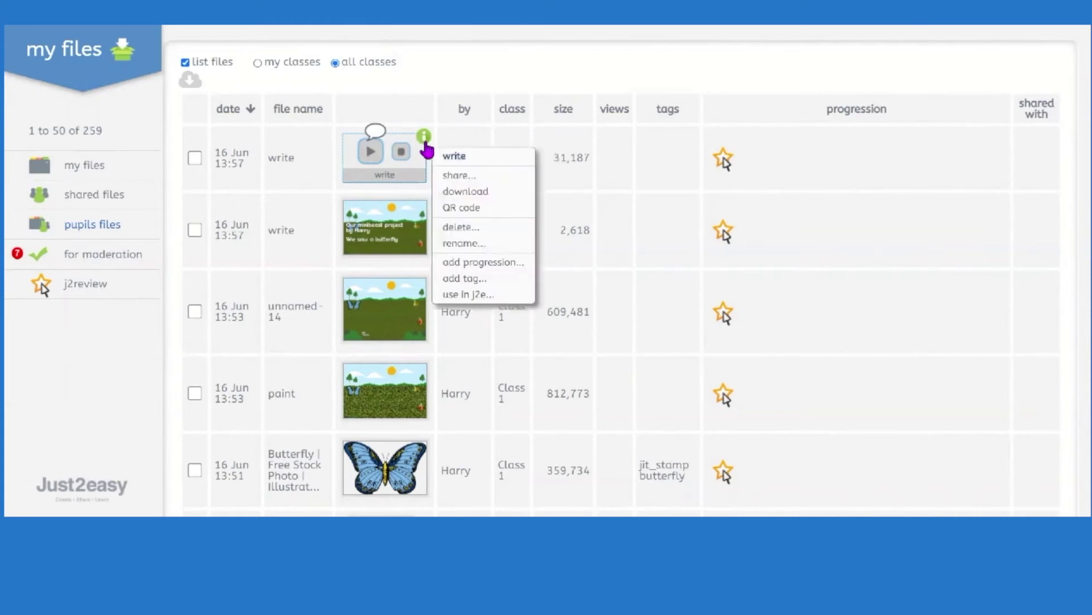
click(461, 212)
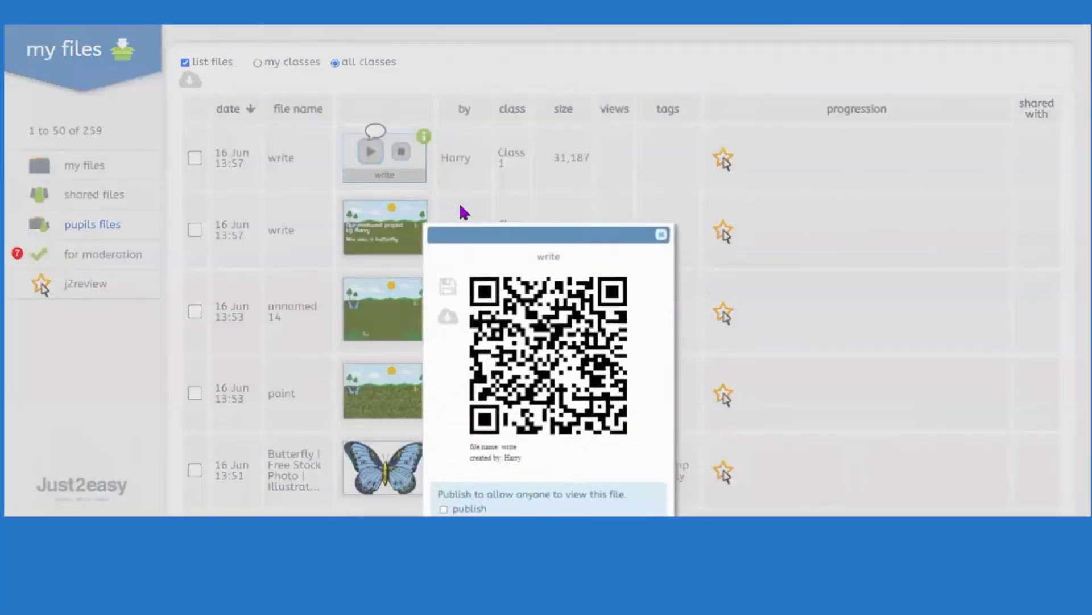
drag(535, 217, 483, 74)
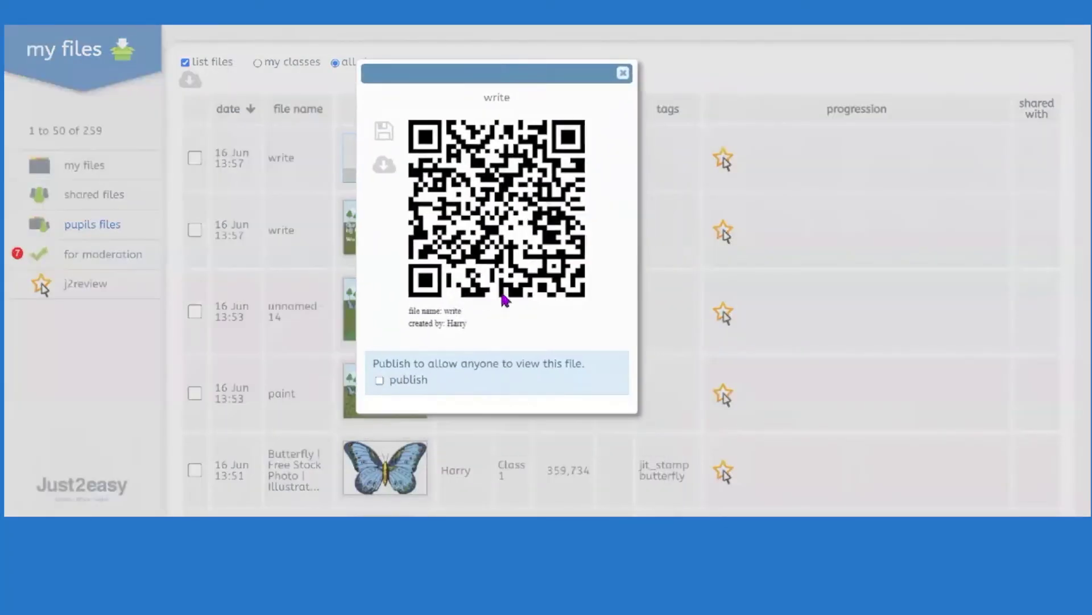
click(378, 382)
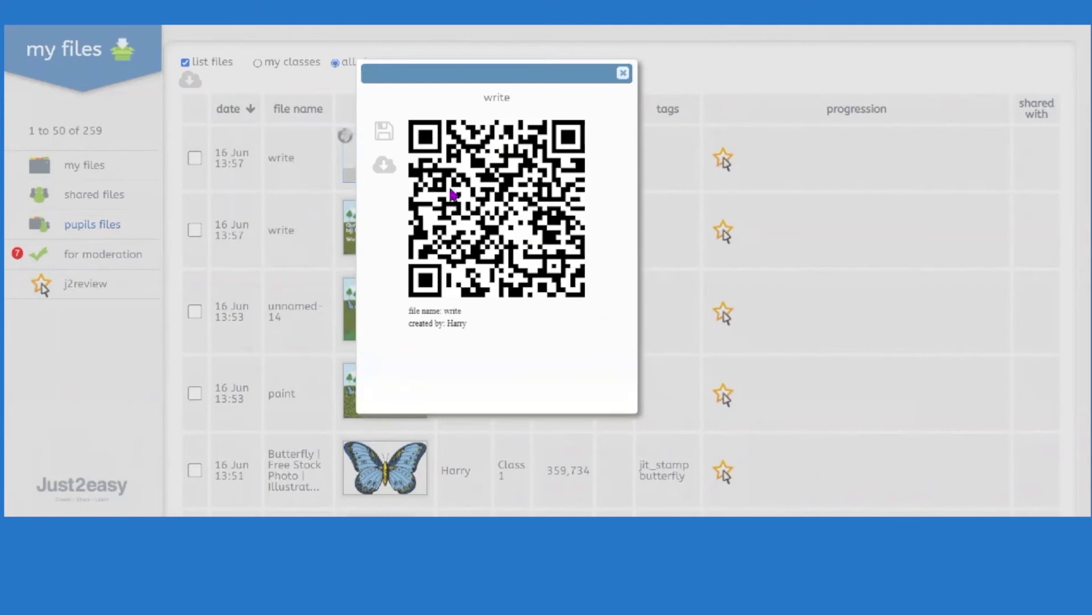
mouse_move(419, 268)
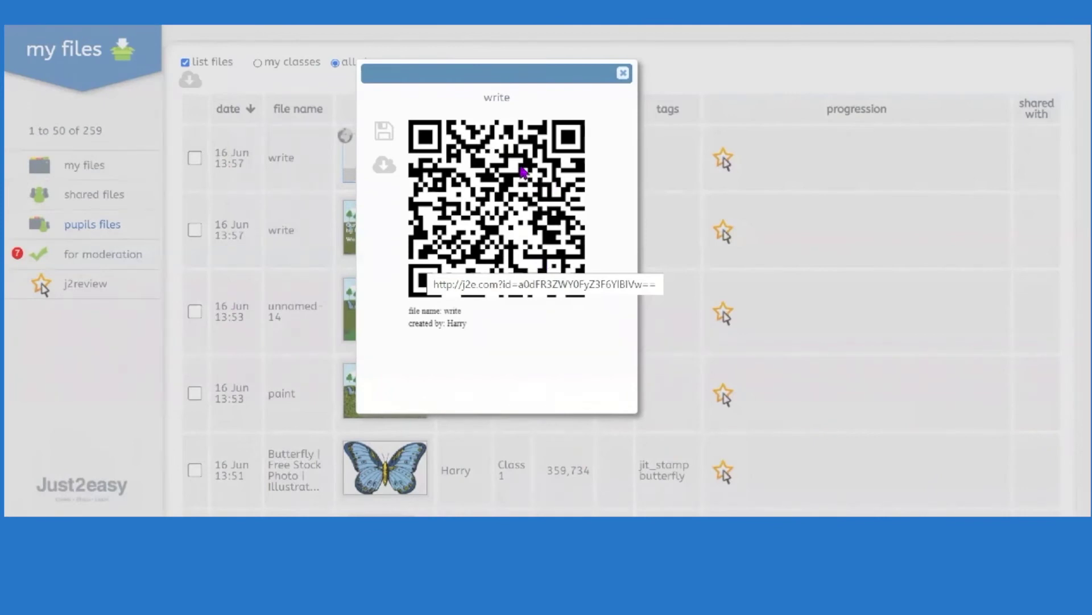
click(622, 76)
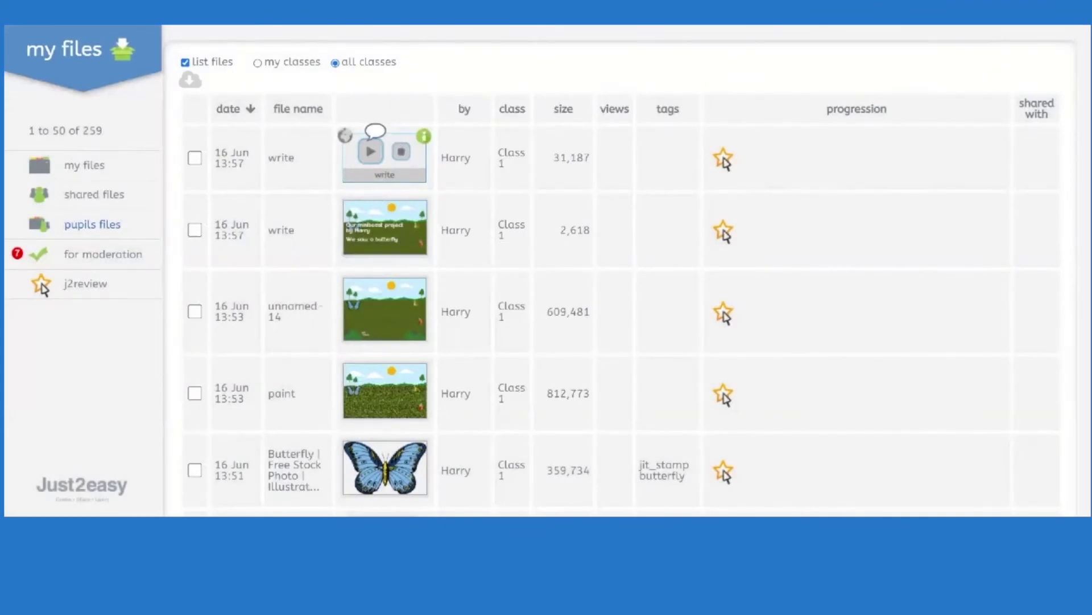
Step: Open the Class 1 Minibeast eBook from the teacher's my files and page through to its blank last page
click(95, 167)
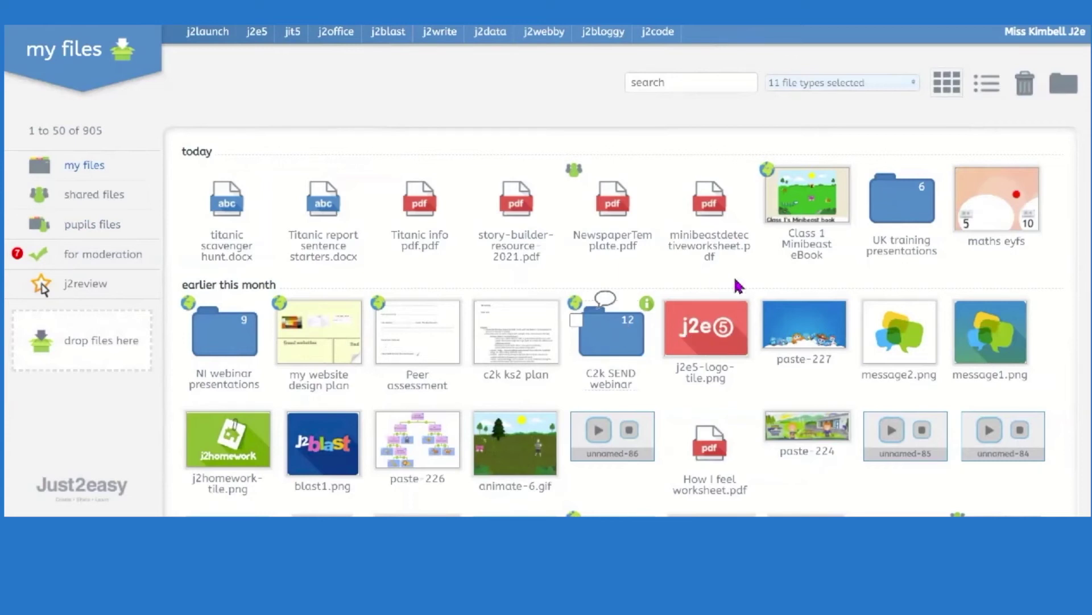
click(817, 212)
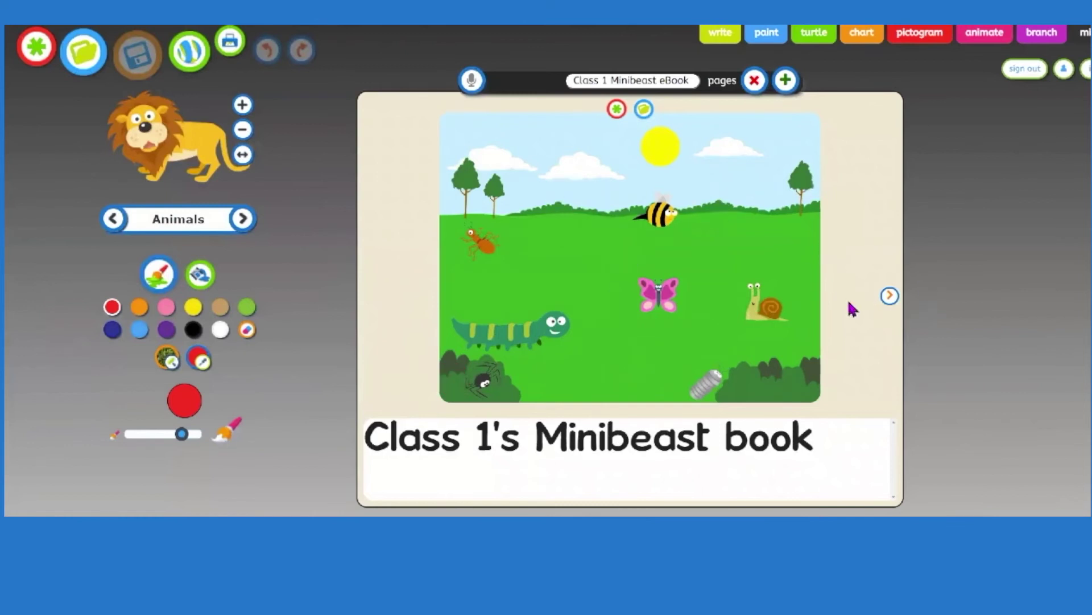
click(890, 296)
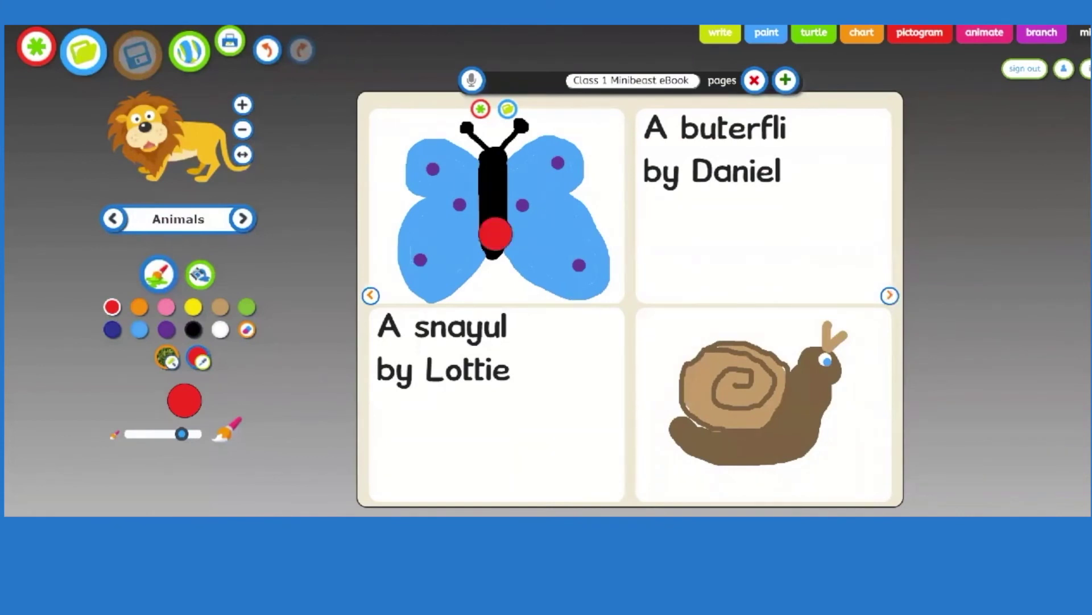
click(890, 295)
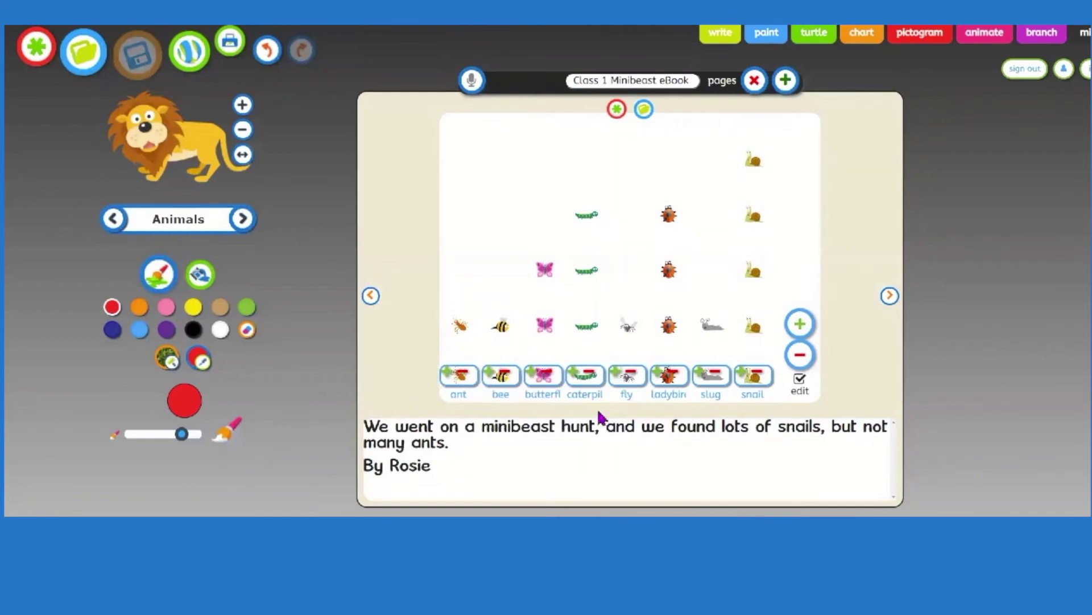
click(723, 377)
click(889, 297)
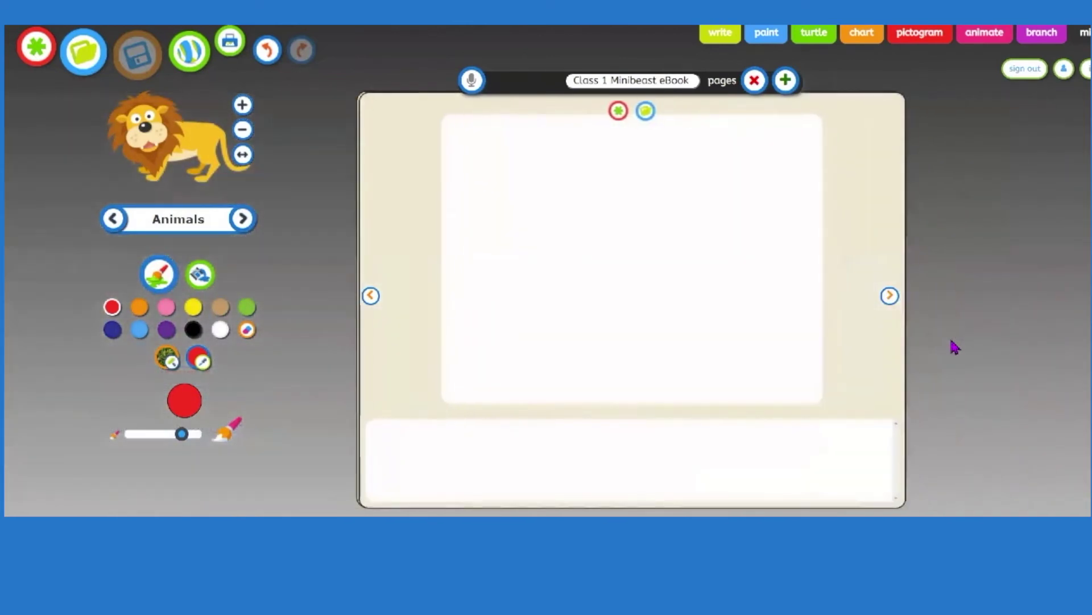
Step: Delete the eBook's blank last page and add a new page with the single full-page write layout
click(755, 80)
click(649, 303)
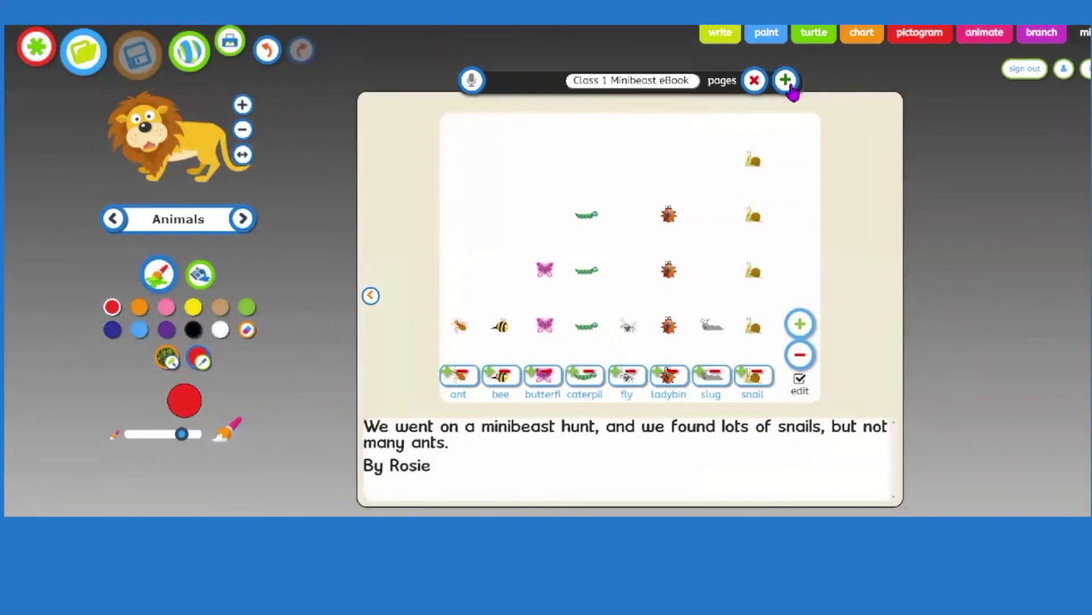
click(786, 80)
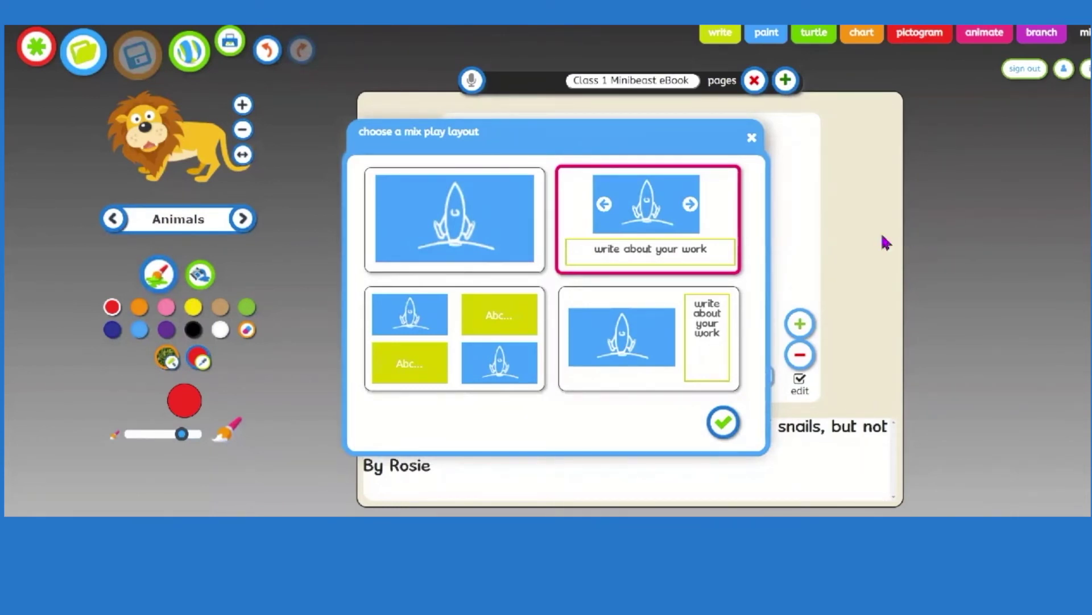
click(381, 226)
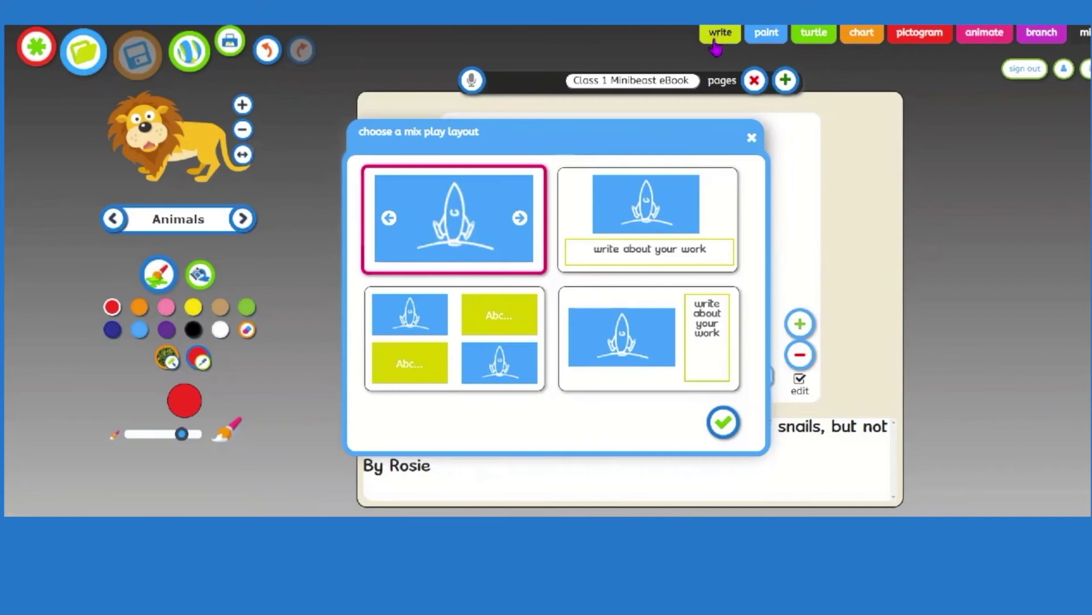
click(391, 221)
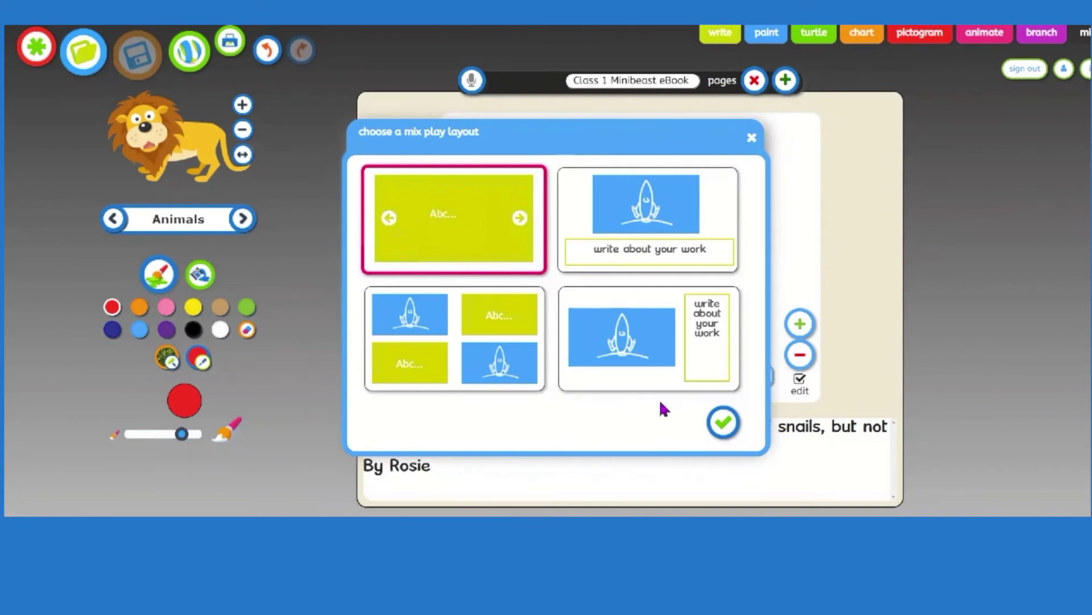
click(723, 422)
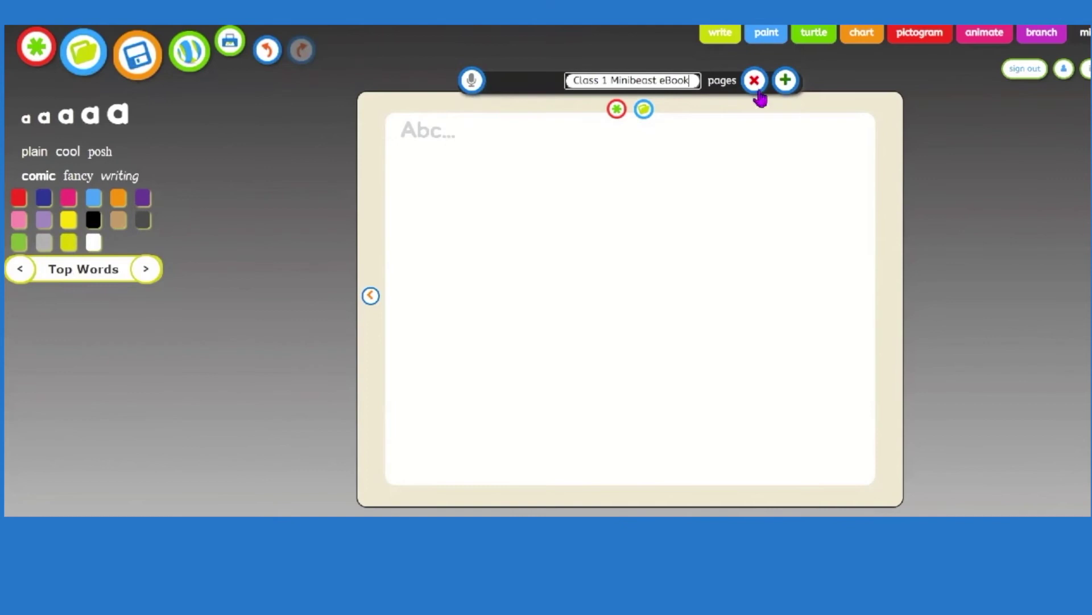
Step: Filter the pupil files to Class 1 and one pupil, and insert that pupil's minibeast project write file on the new page
click(643, 110)
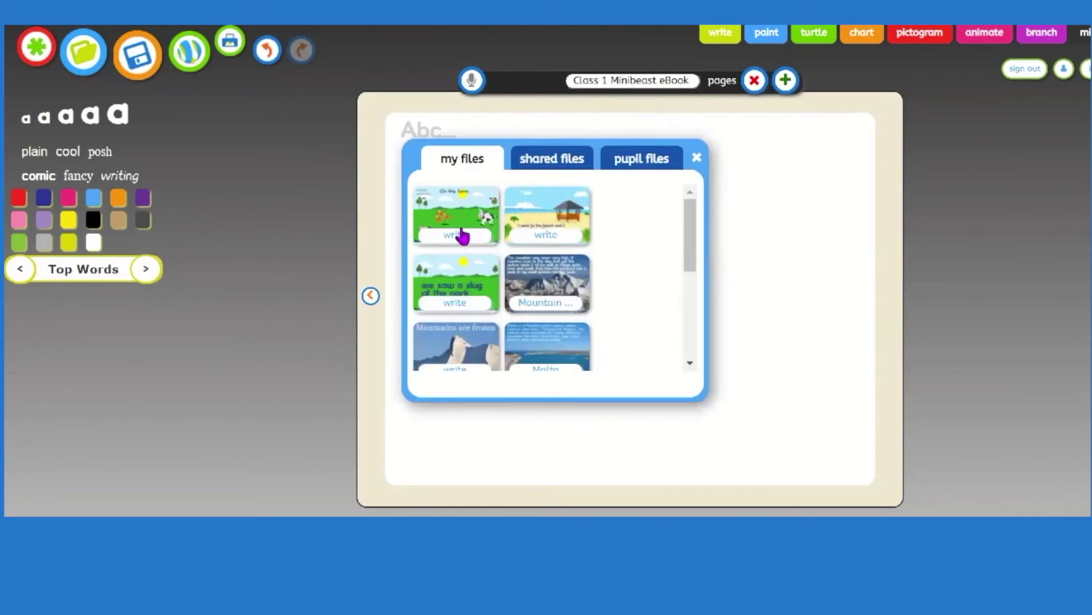
click(552, 165)
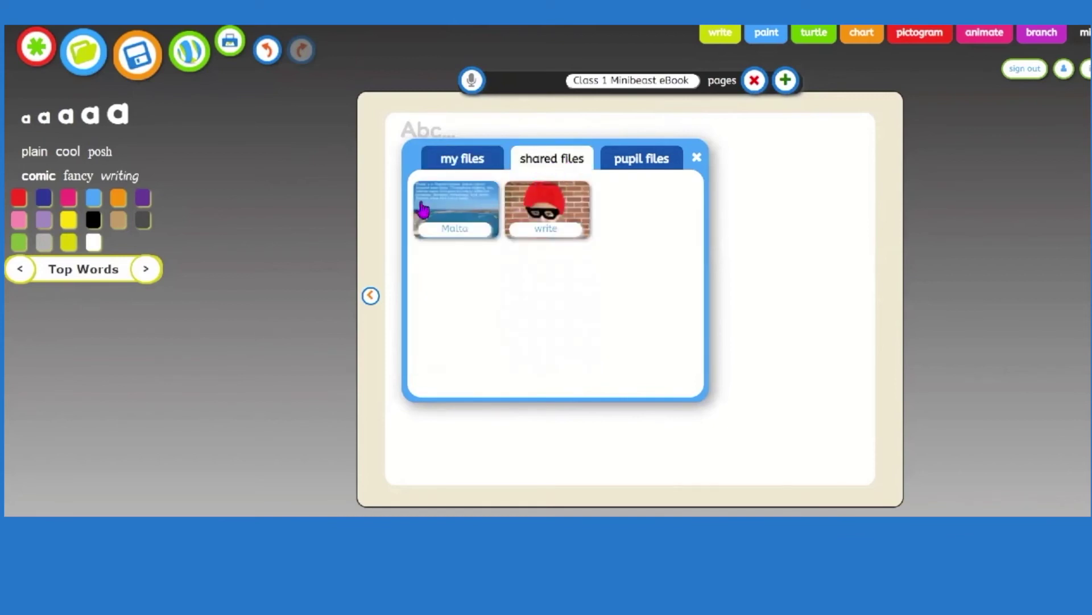
click(644, 170)
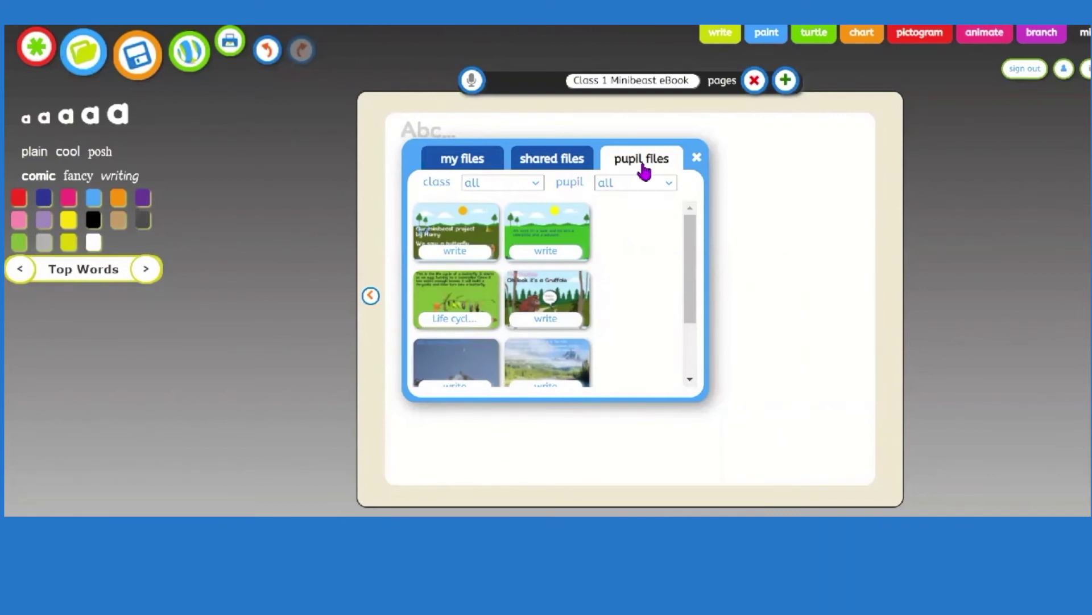
scroll(571, 291, down, 3)
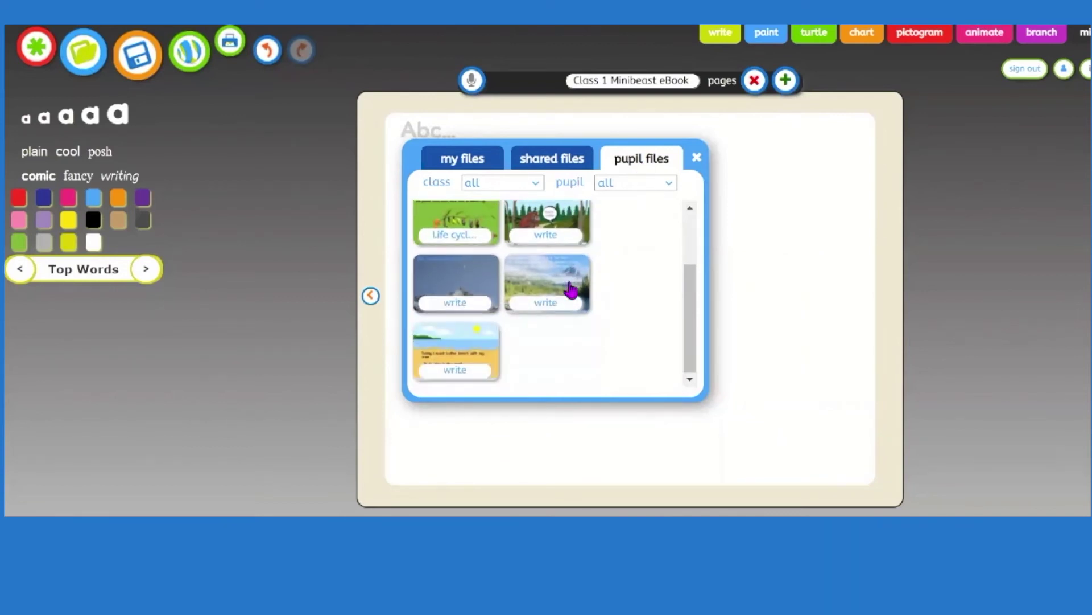
scroll(571, 290, up, 3)
click(500, 184)
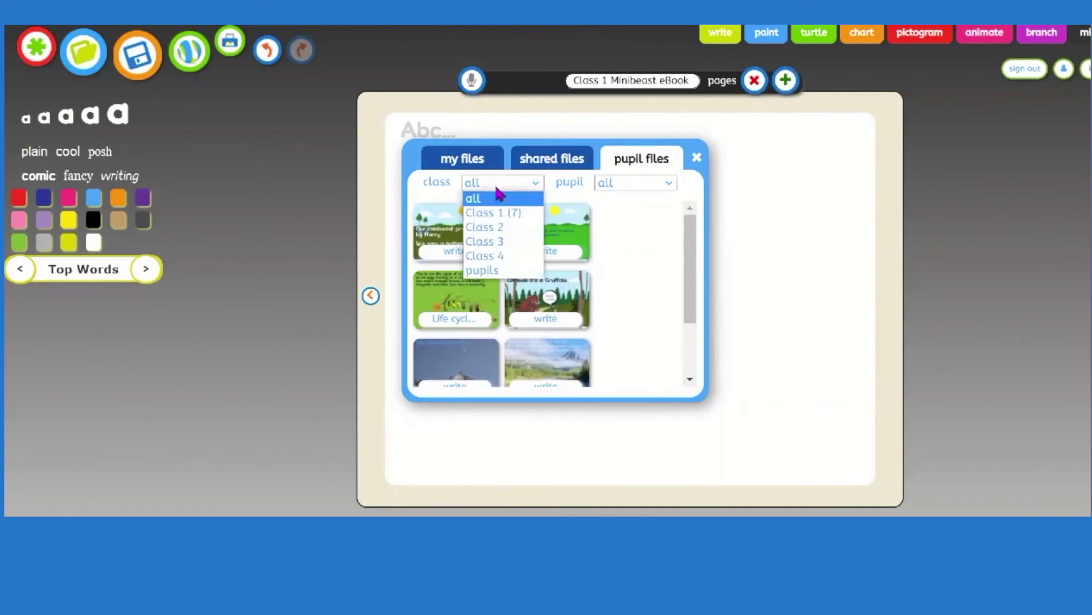
click(499, 212)
click(633, 186)
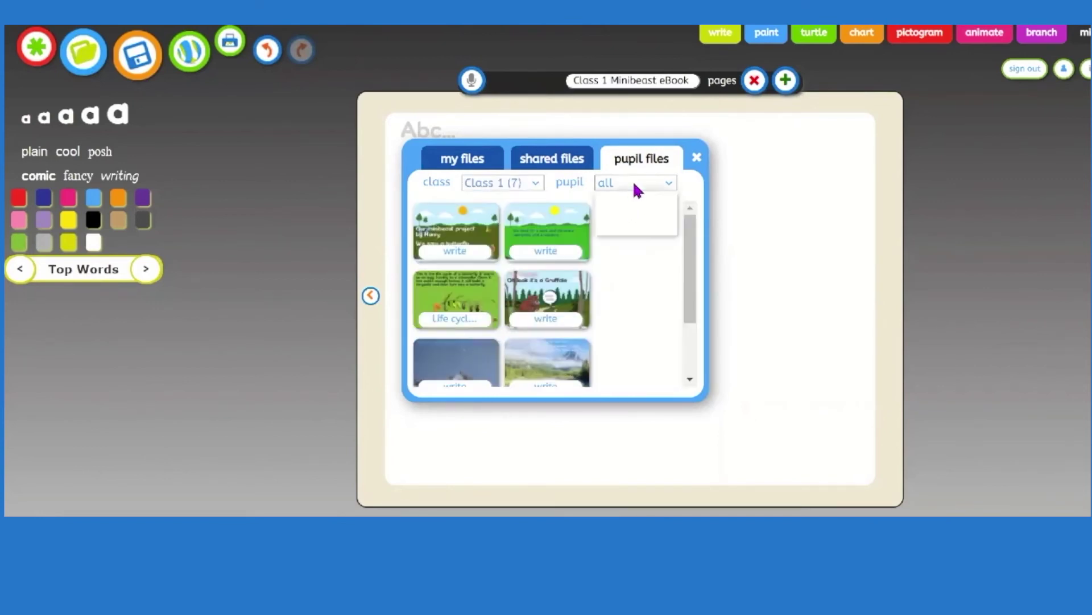
click(626, 228)
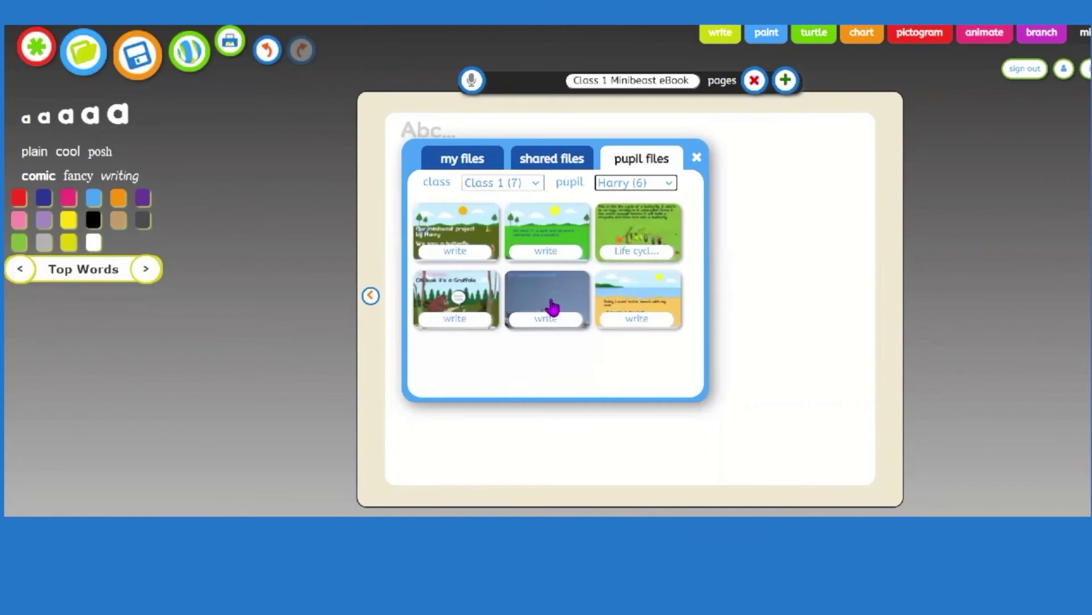
click(446, 229)
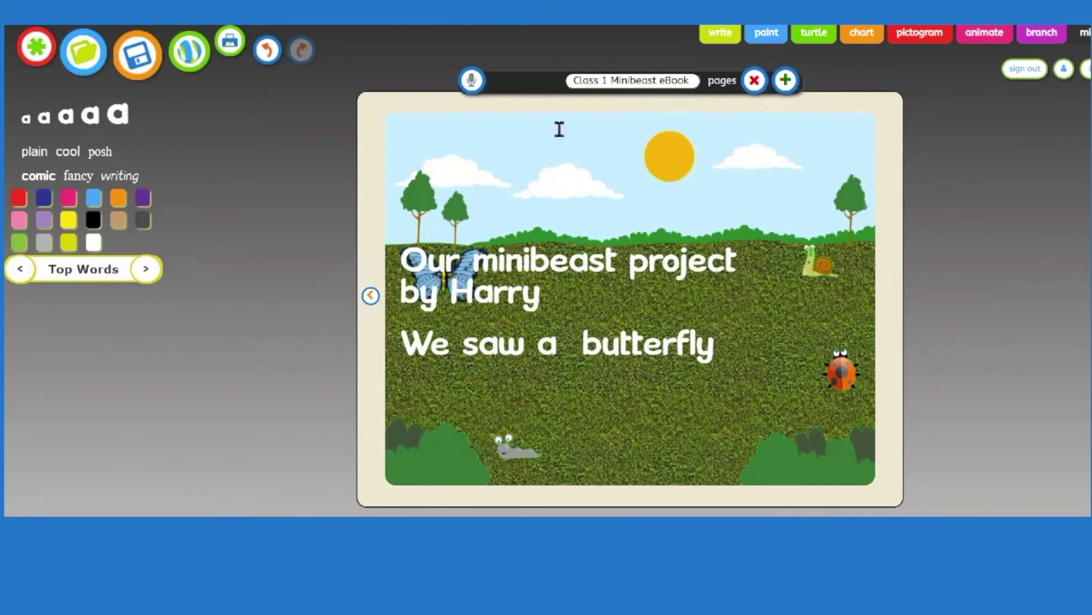
Step: Save the Class 1 Minibeast eBook and post it to J2Webby
click(137, 56)
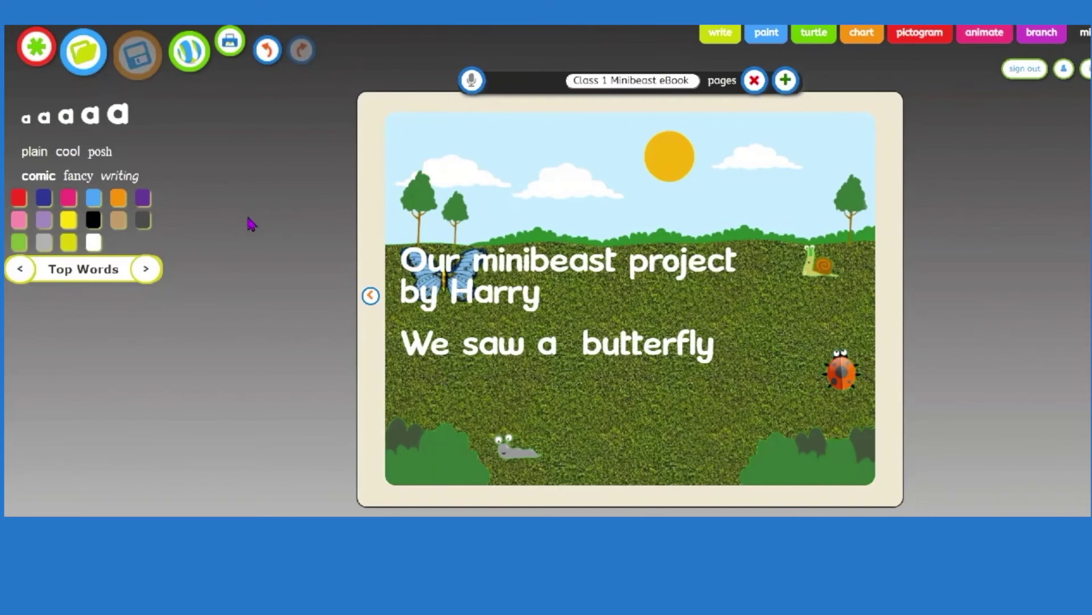
click(194, 59)
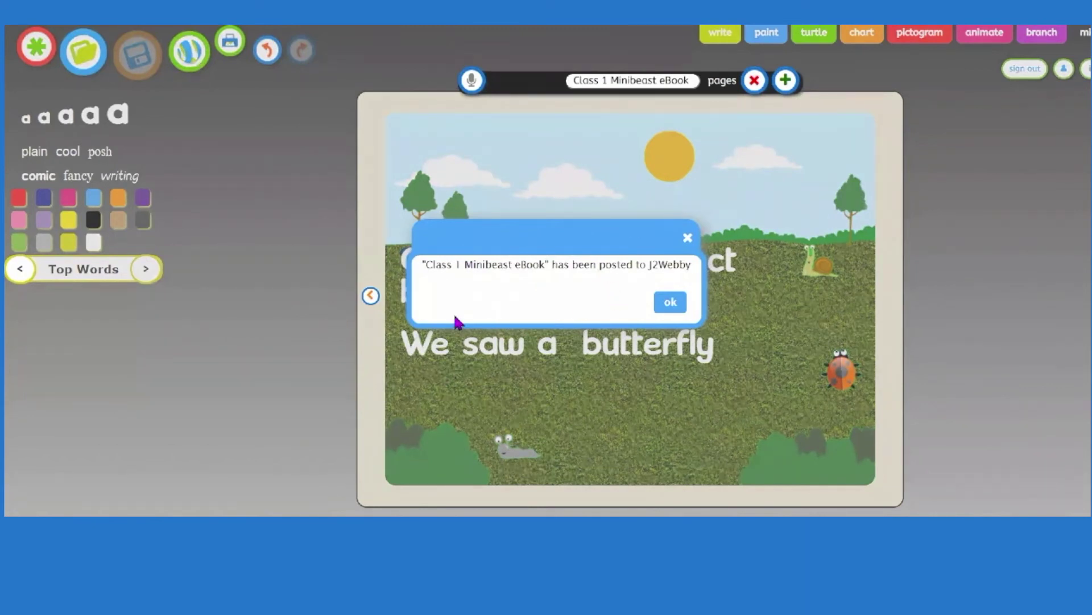
click(669, 305)
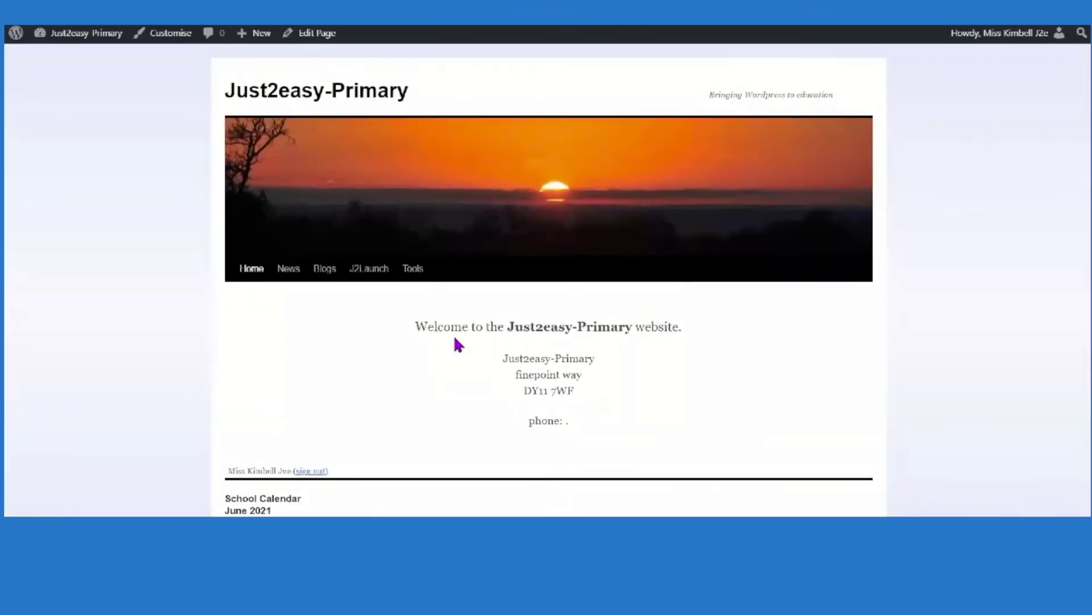
Step: On the Just2easy-Primary website, go to the Class 1 blog and open the Class 1 Minibeast eBook post
mouse_move(329, 282)
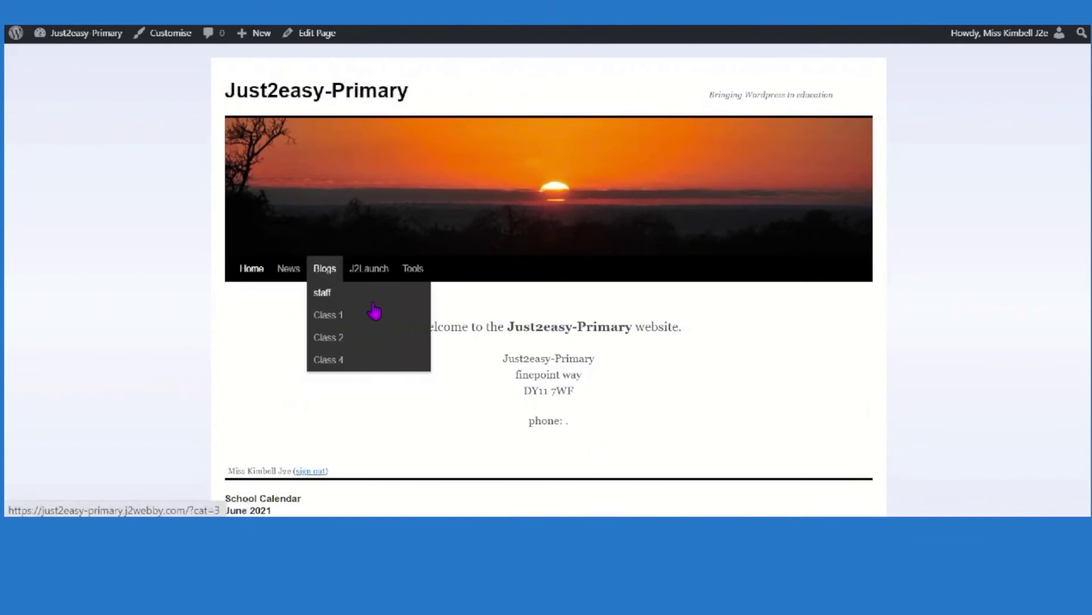
click(320, 318)
scroll(511, 322, down, 3)
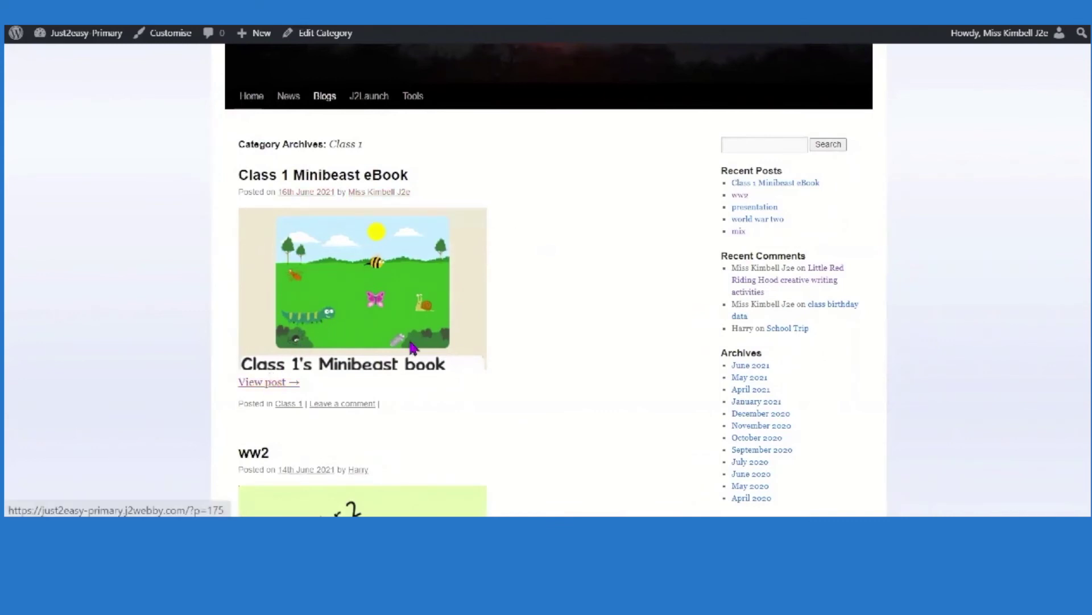
click(267, 383)
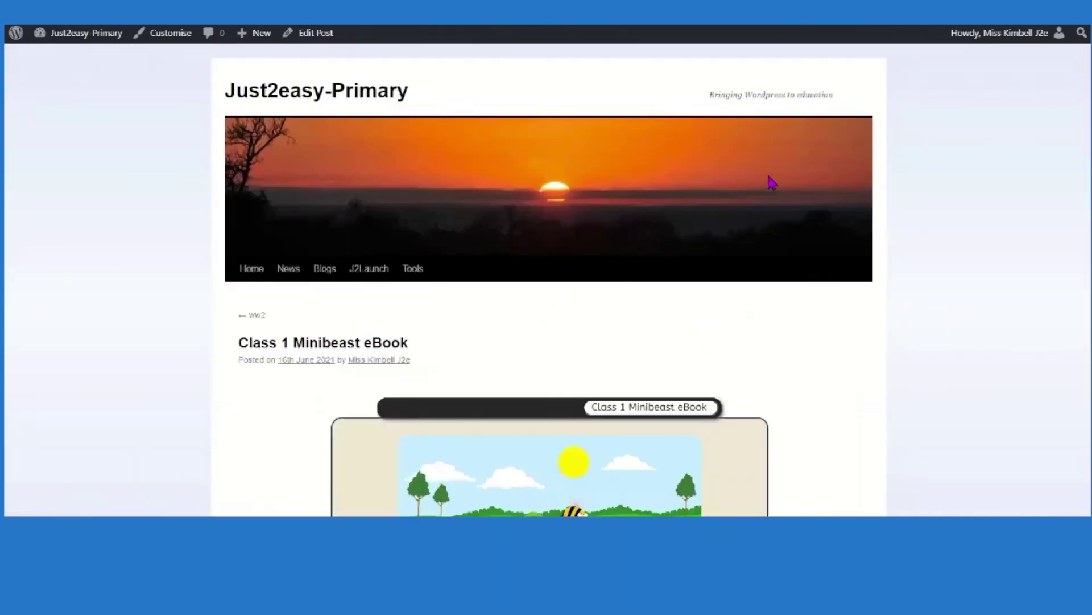
scroll(774, 176, down, 5)
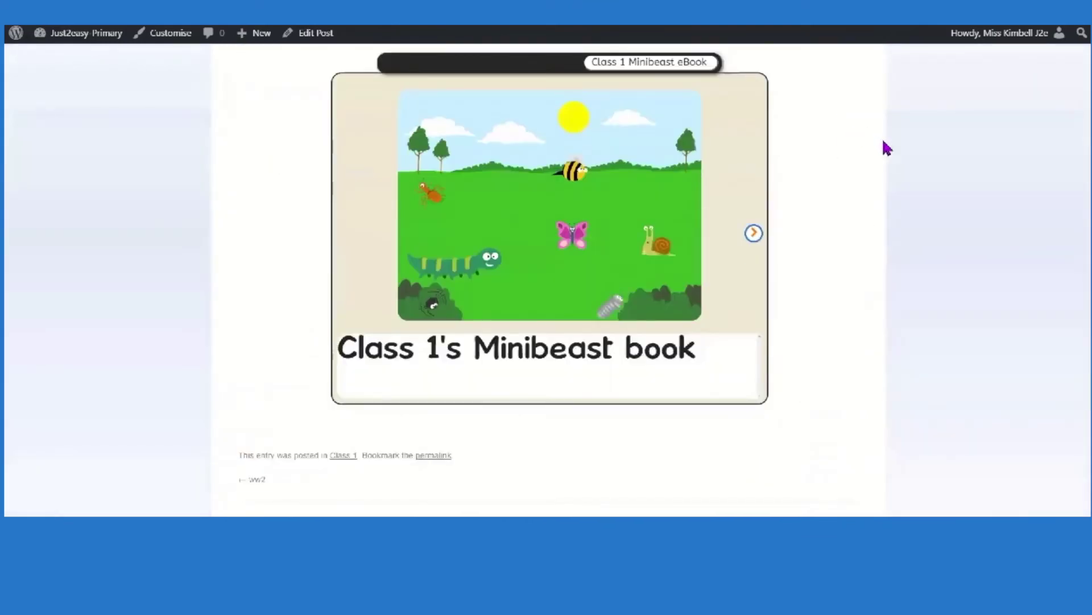
Step: Page through the posted eBook from its cover to the pupil's minibeast project on the last page
click(754, 233)
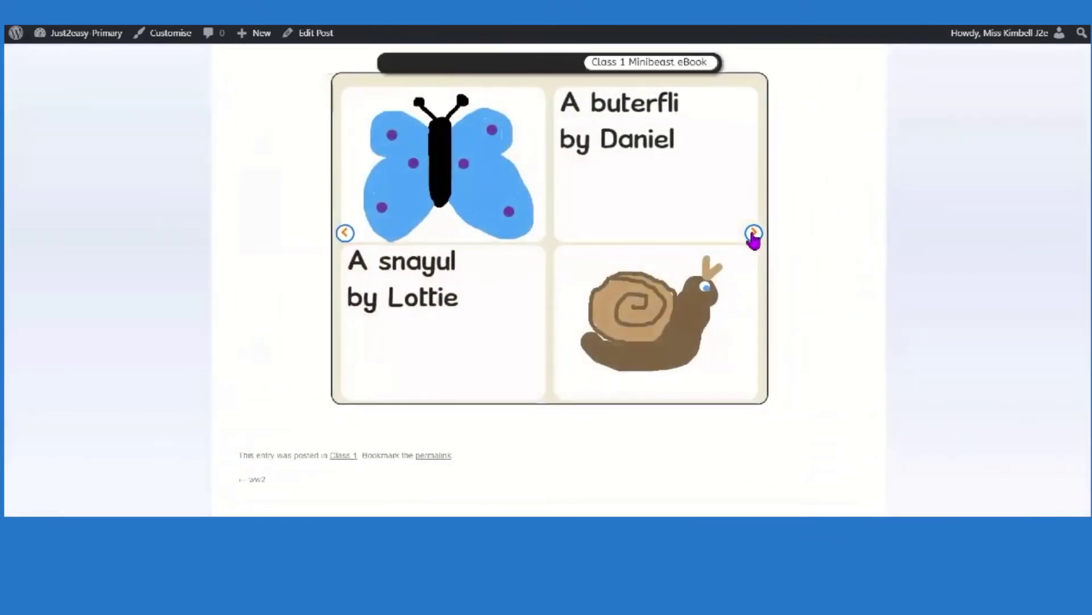
click(753, 235)
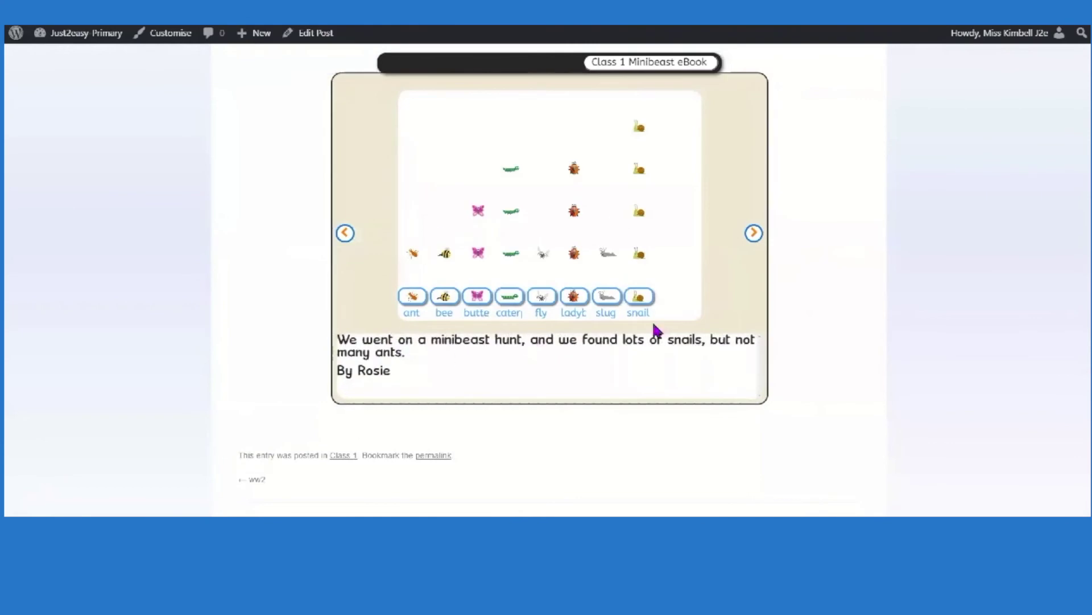
click(754, 234)
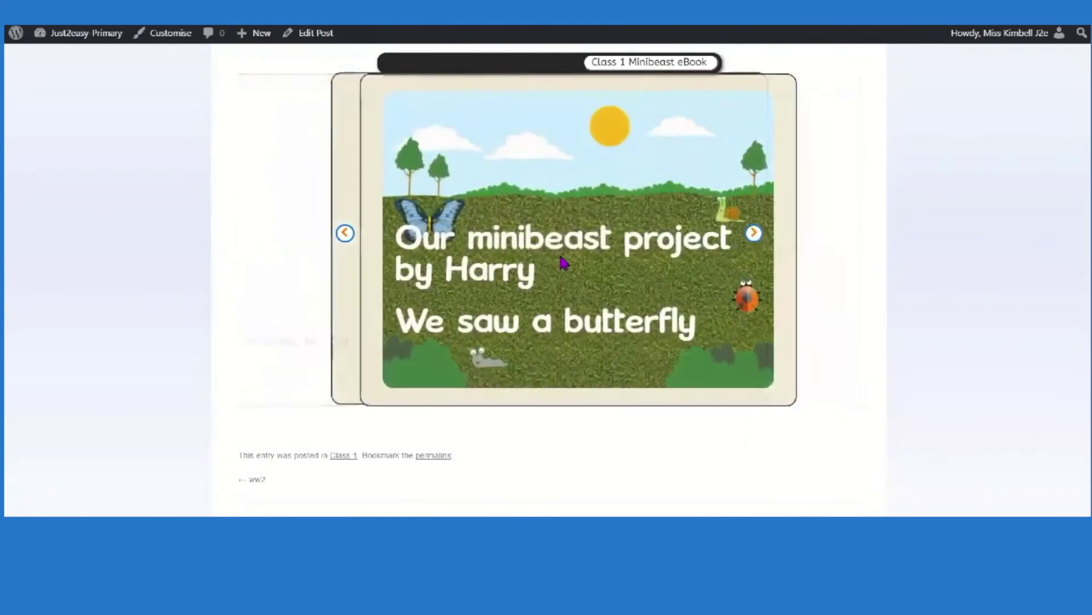
scroll(852, 242, down, 3)
scroll(856, 243, up, 6)
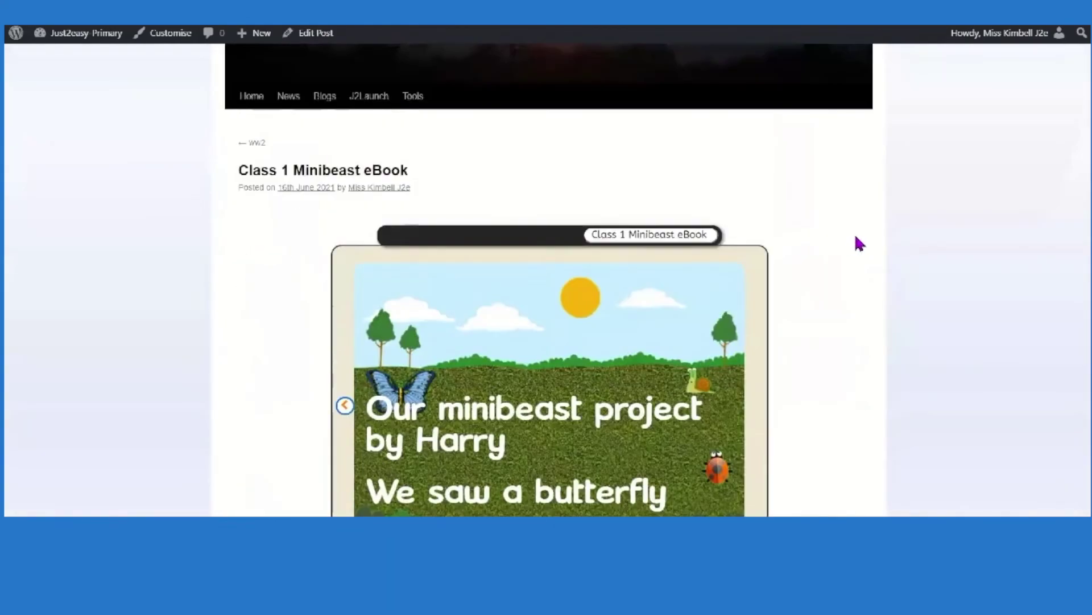
scroll(855, 242, down, 3)
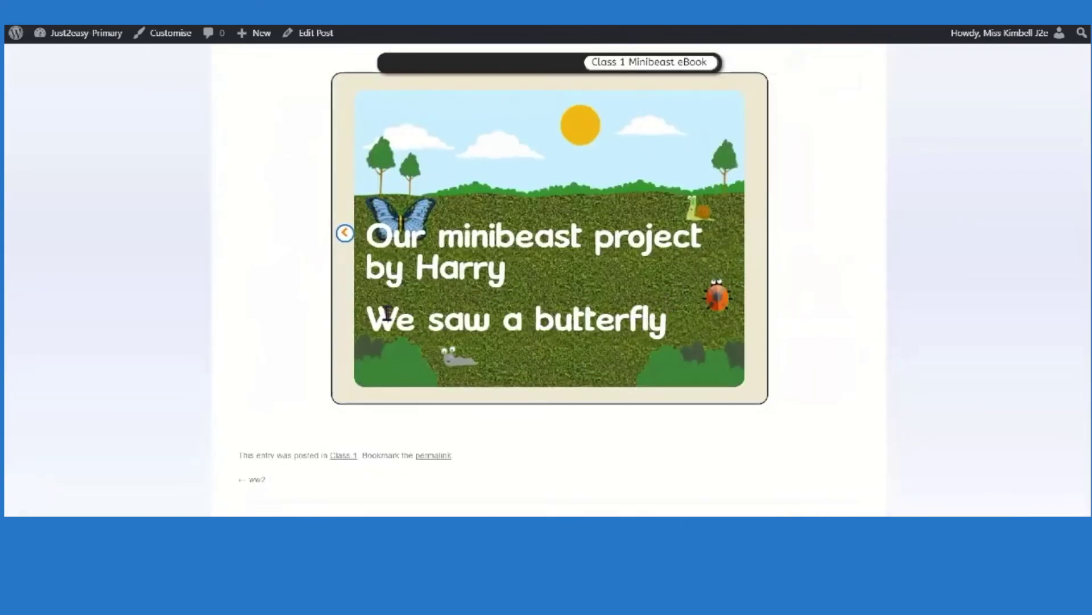
Step: Place the cursor in the comment field below the eBook post, then return to the start of the post
scroll(538, 296, down, 5)
click(339, 351)
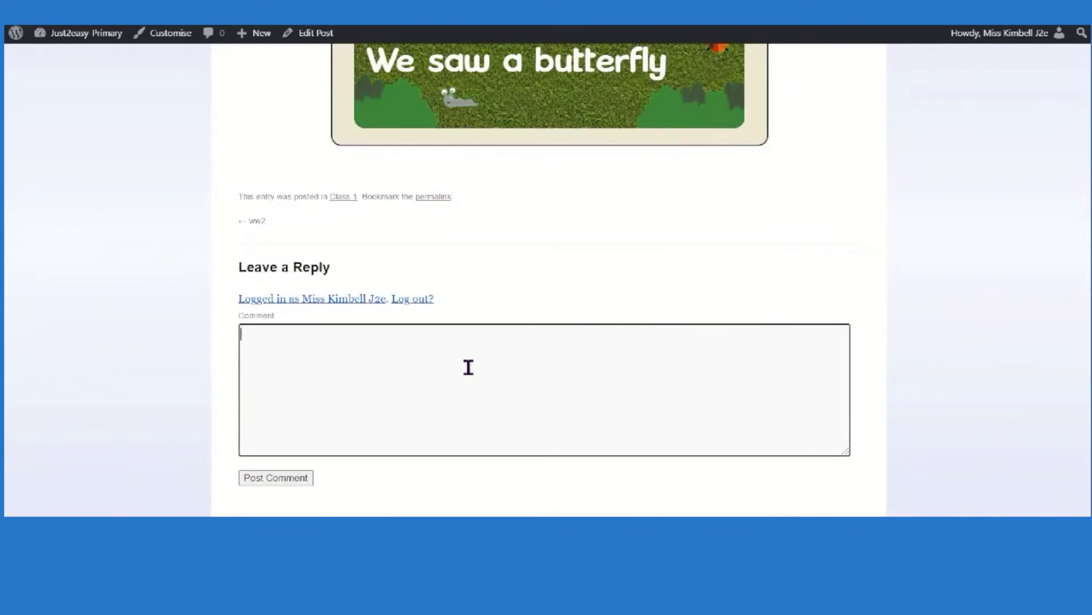
scroll(468, 367, up, 8)
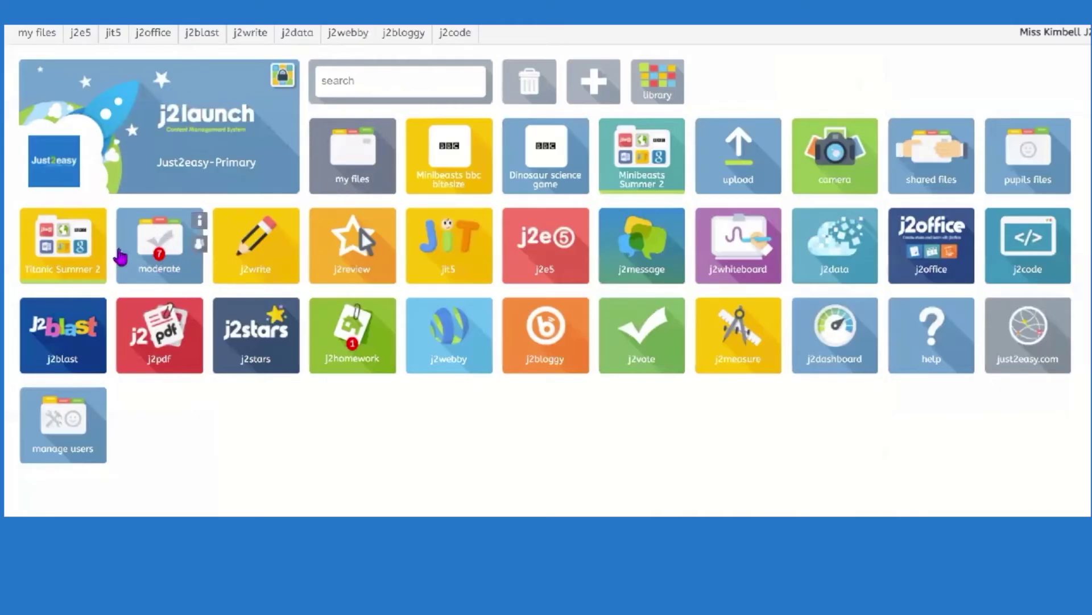
Step: Open the moderation page from j2launch and review the J2webby posts and pupil files awaiting approval
click(151, 272)
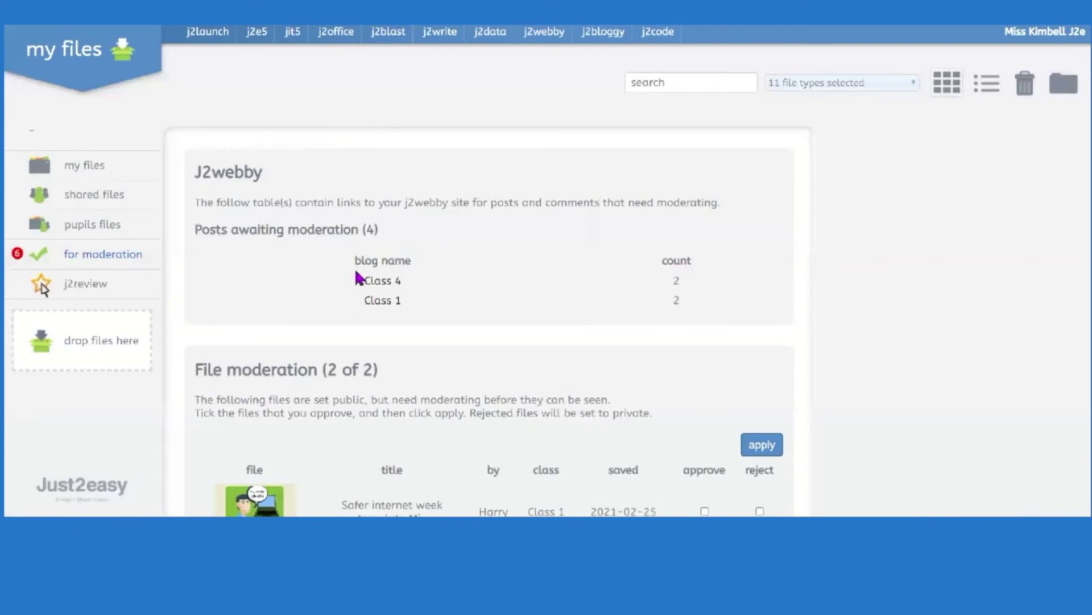
scroll(359, 287, down, 2)
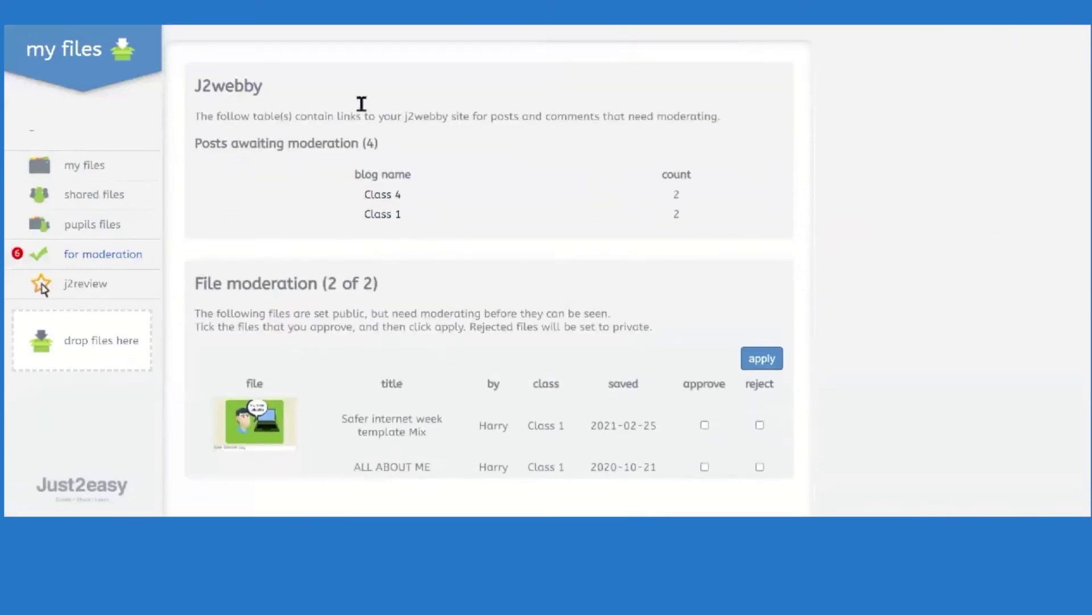
scroll(449, 215, down, 2)
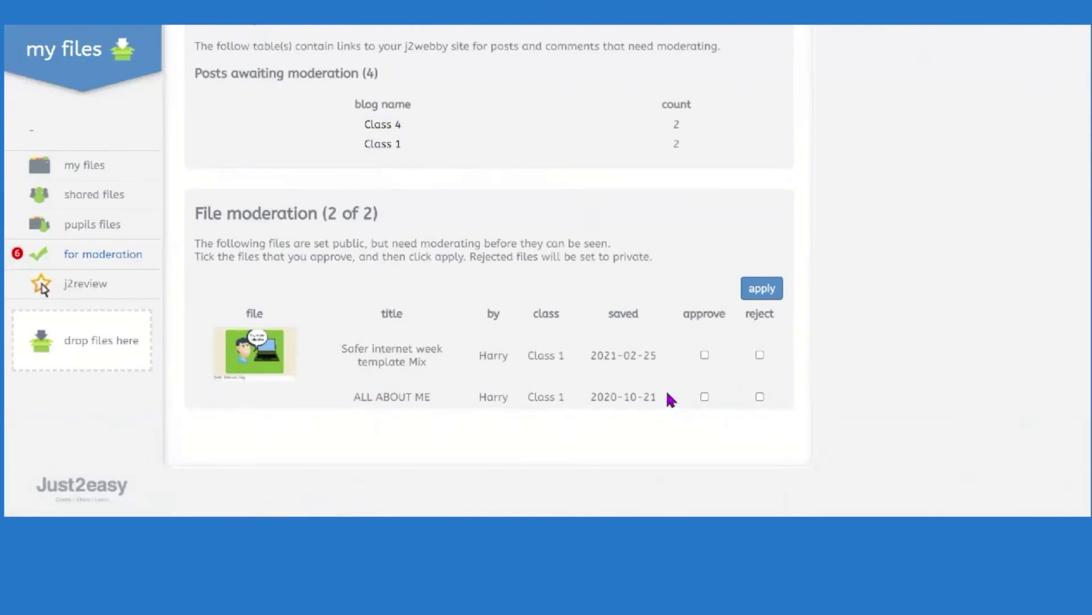
scroll(471, 319, up, 3)
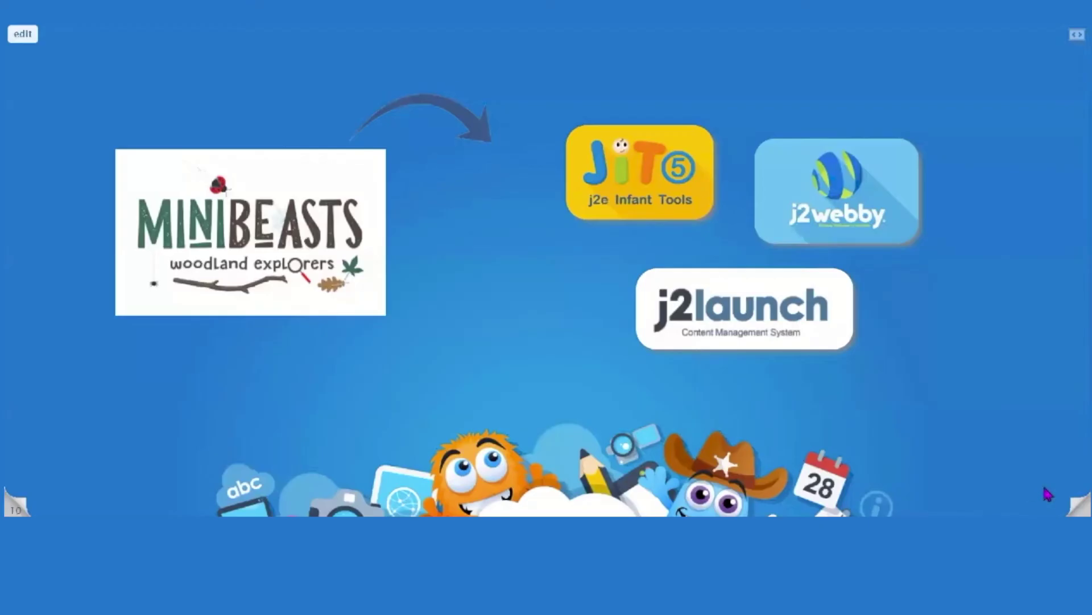
Step: Advance the presentation to the Titanic slide and open the pupil's The Titanic example project
click(1069, 496)
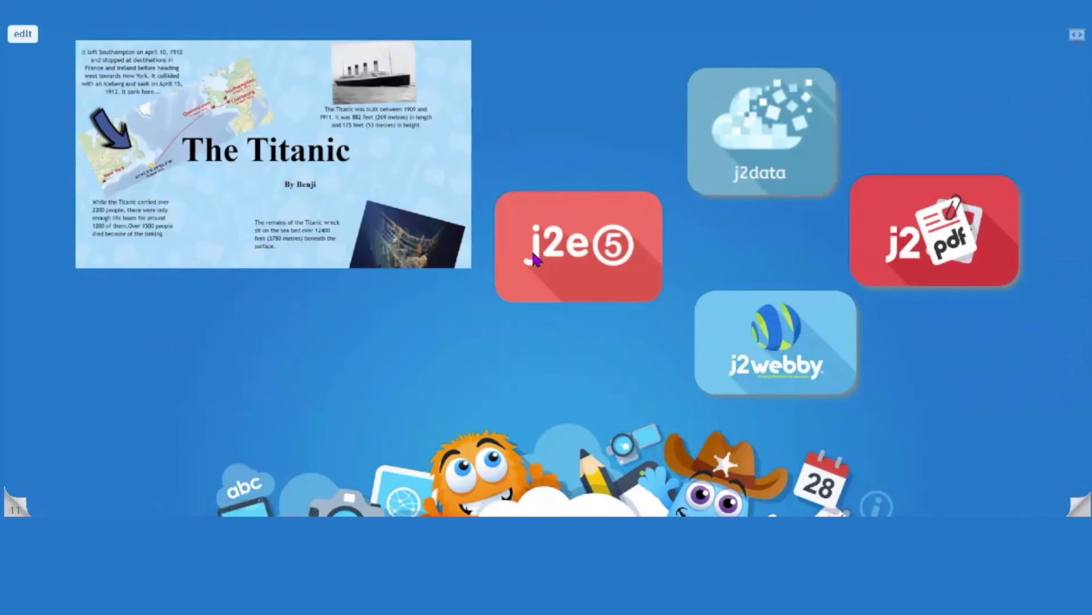
click(281, 219)
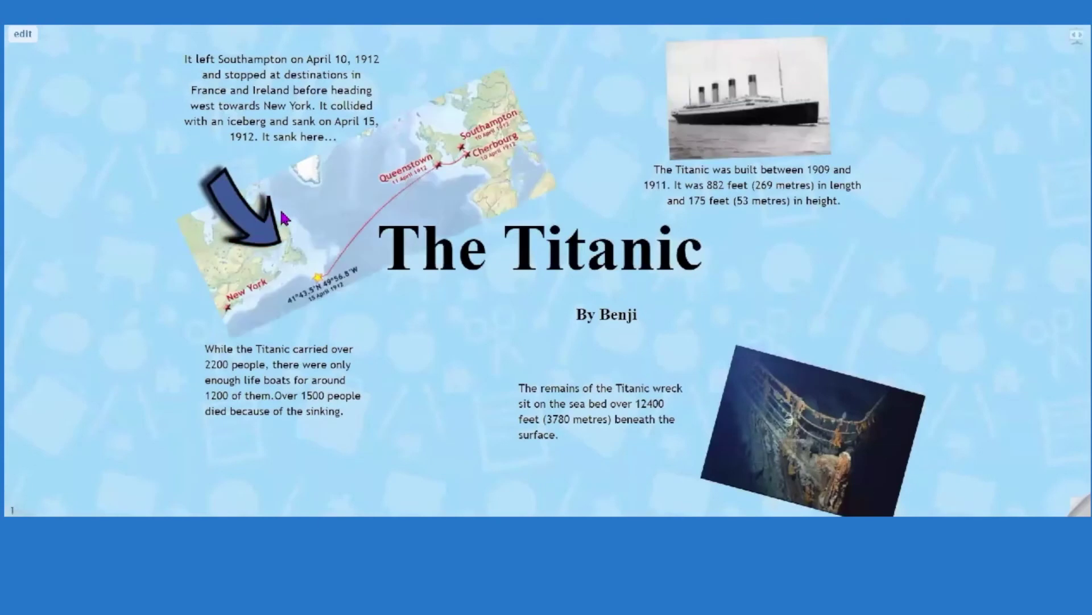
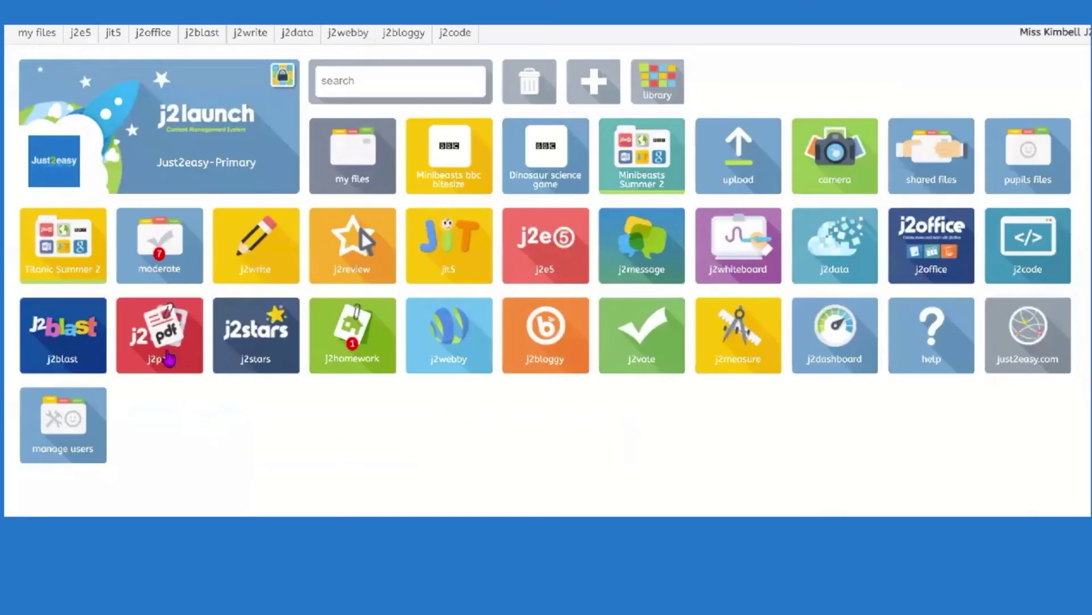
Step: Launch j2pdf and open NewspaperTemplate.pdf from the saved files
click(165, 353)
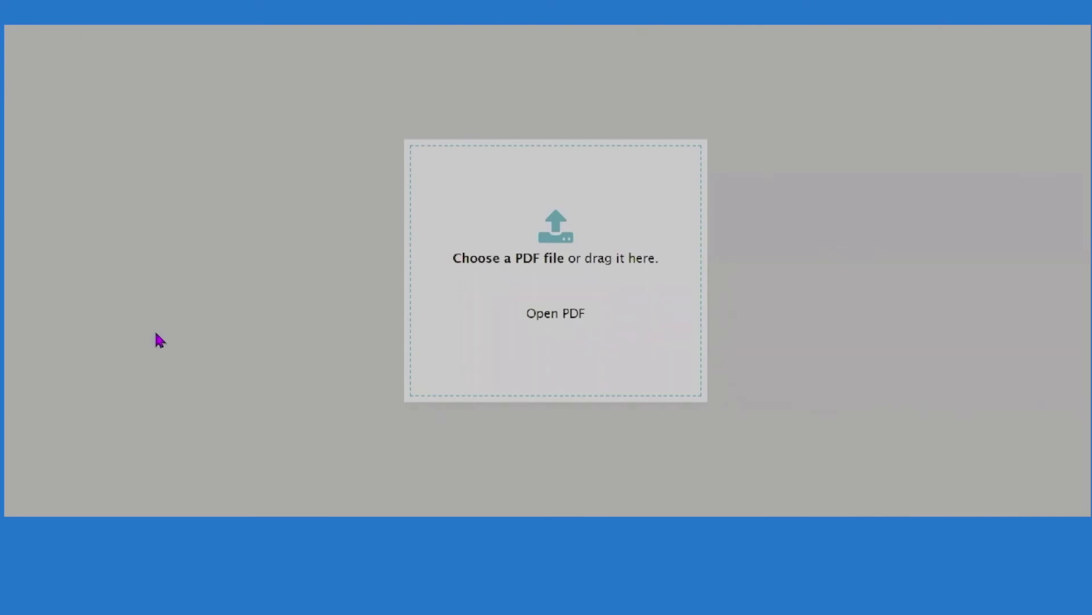
key(alt+Tab)
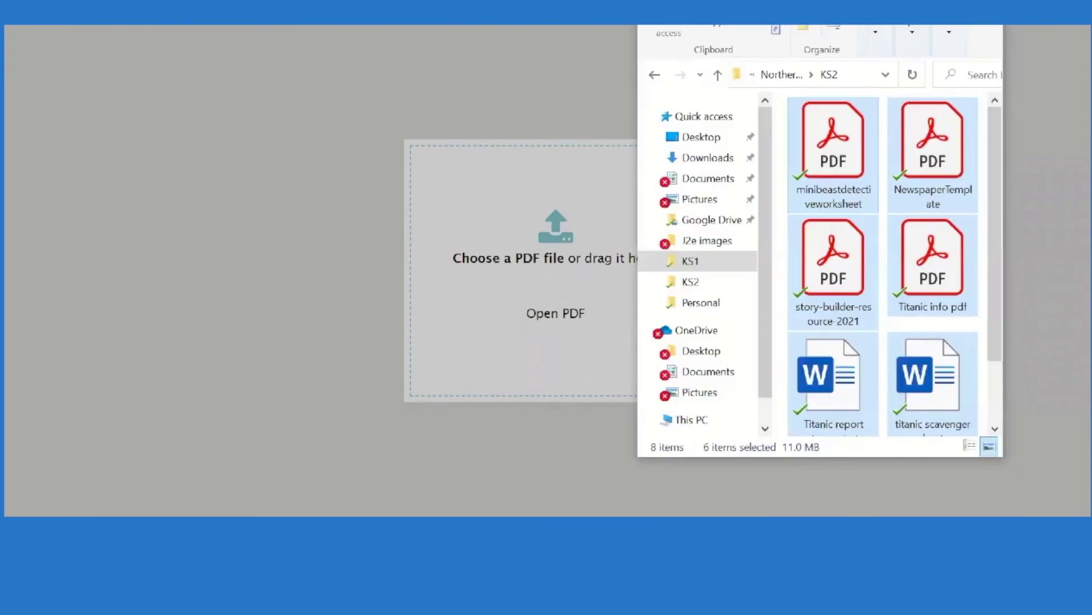
click(955, 163)
drag(954, 163, 923, 181)
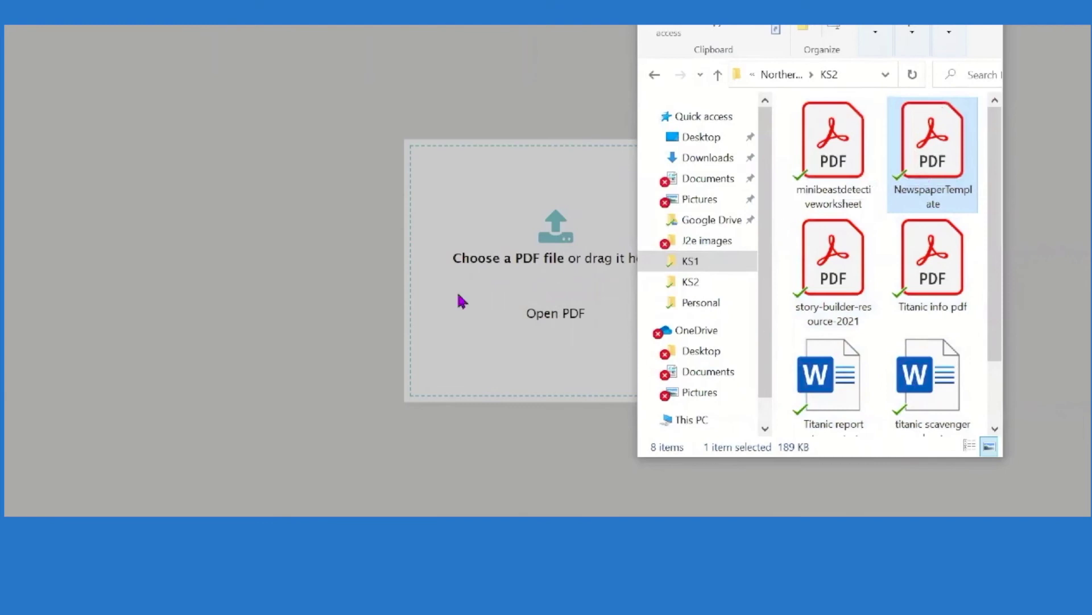
click(513, 311)
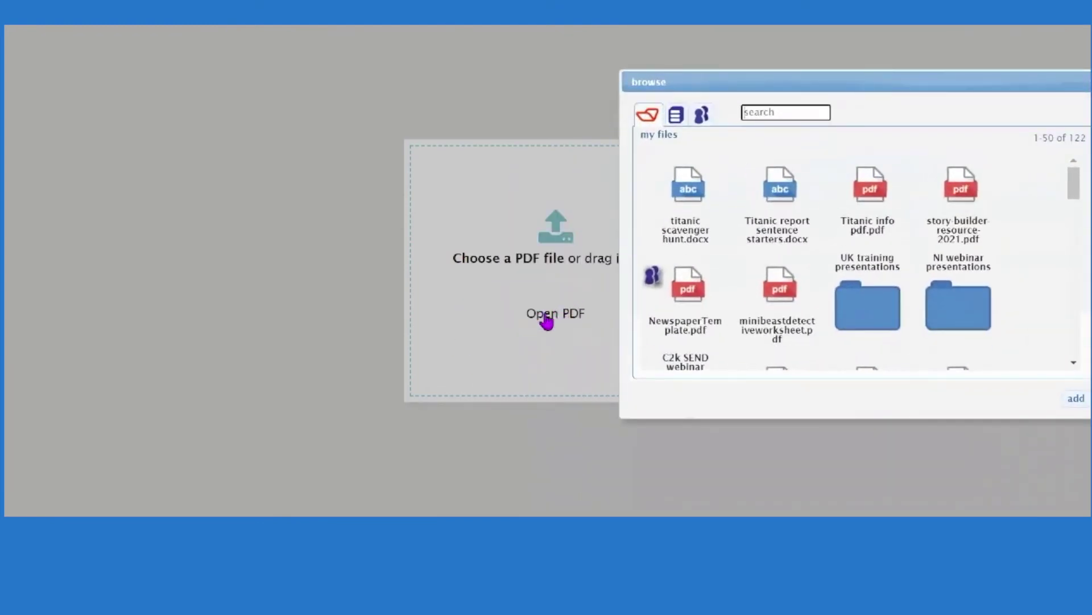
click(690, 310)
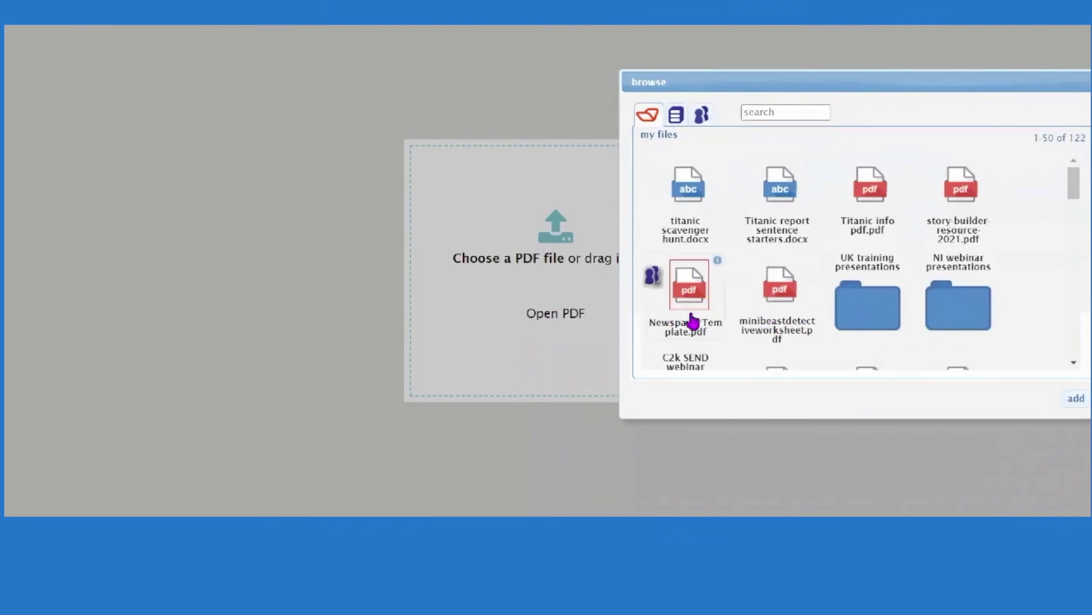
click(1070, 405)
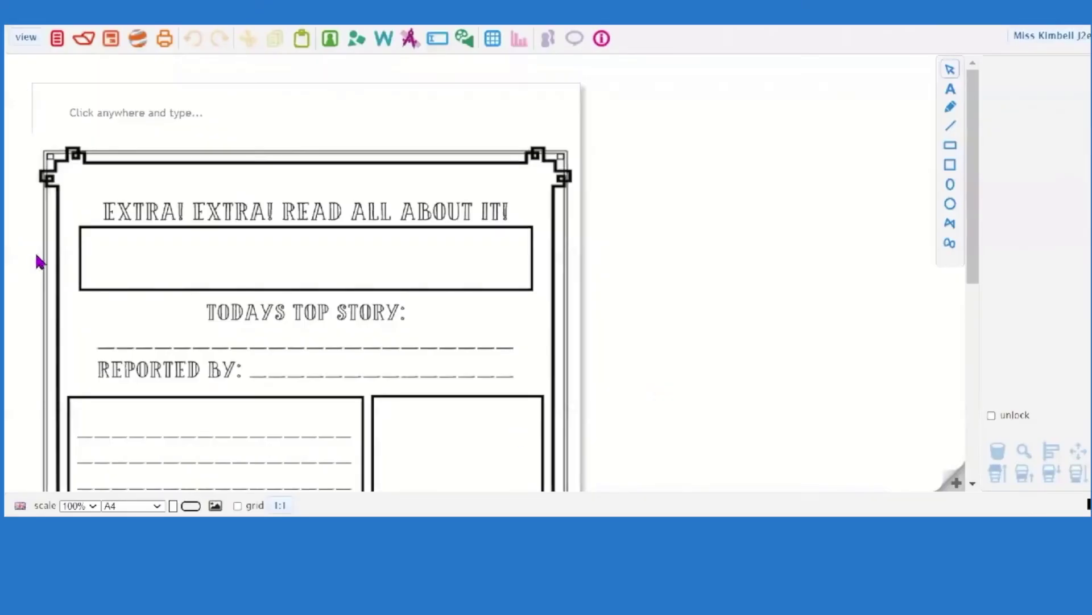
Step: Place the text cursor in the headline box and on the top story line of the newspaper template
click(273, 260)
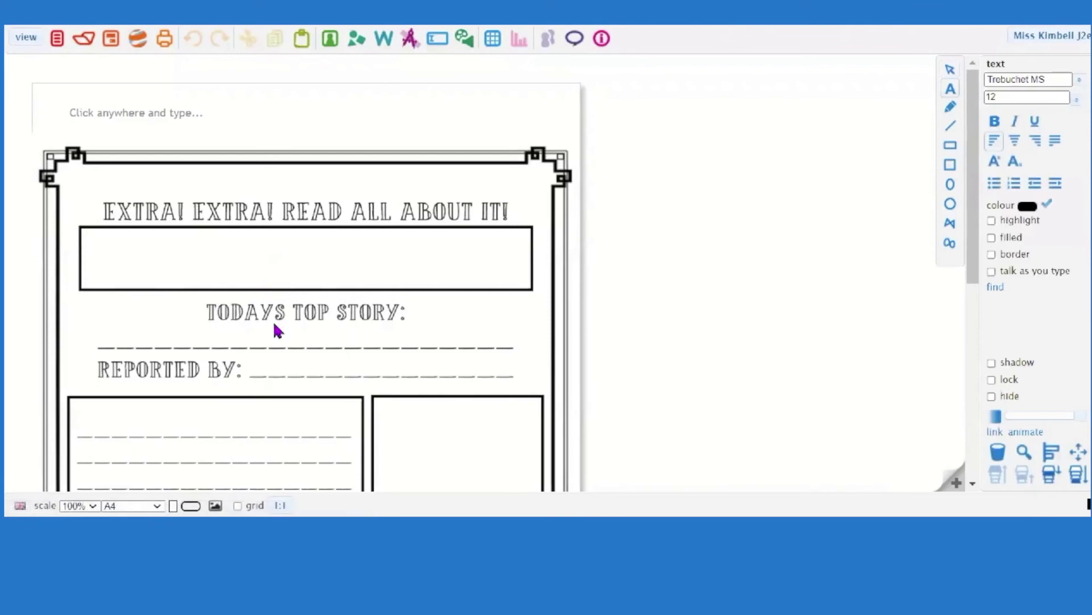
click(348, 358)
click(285, 246)
Step: Record a sound clip, add it to the page and position it in the upper-left corner above the newspaper border
click(465, 40)
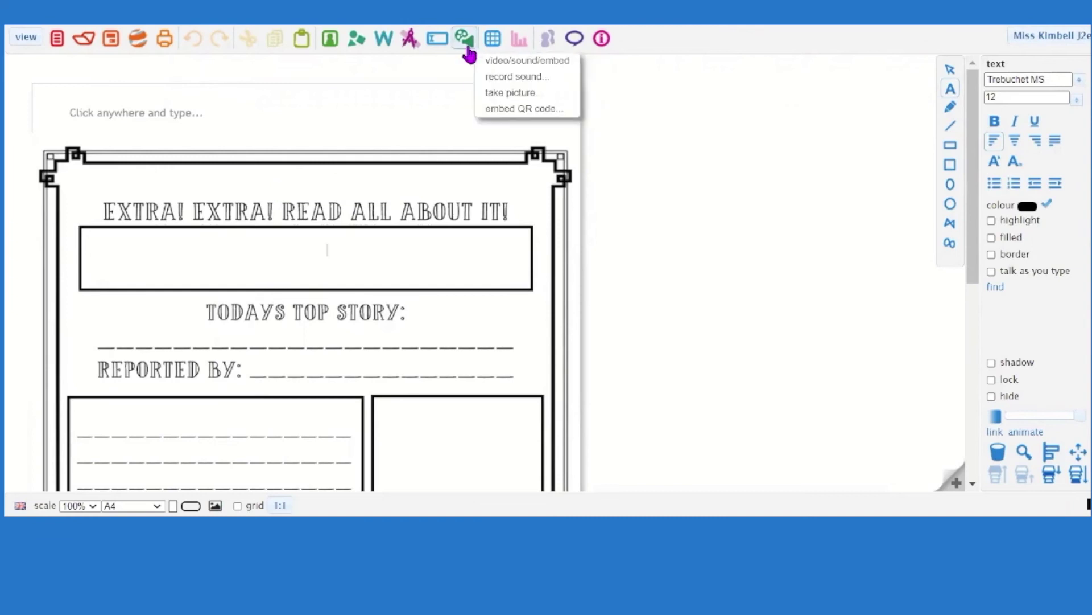
click(498, 80)
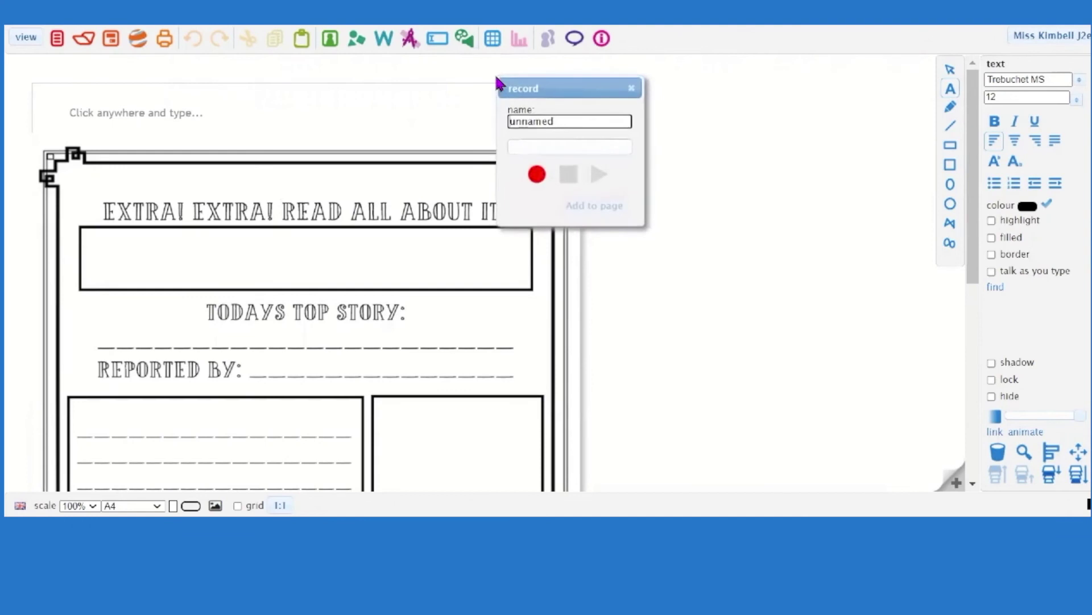
click(538, 174)
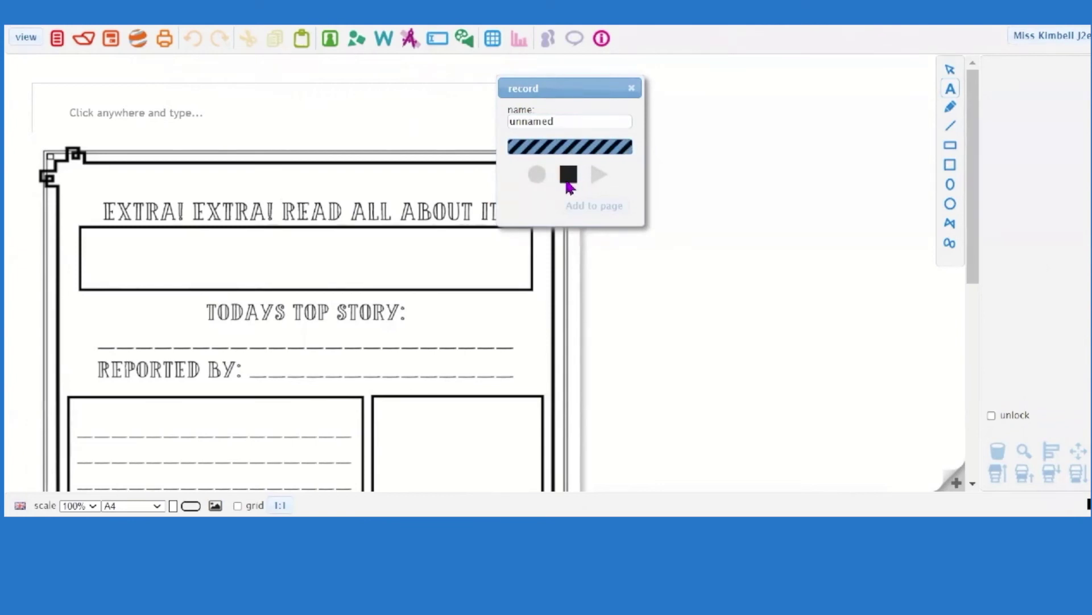
click(569, 174)
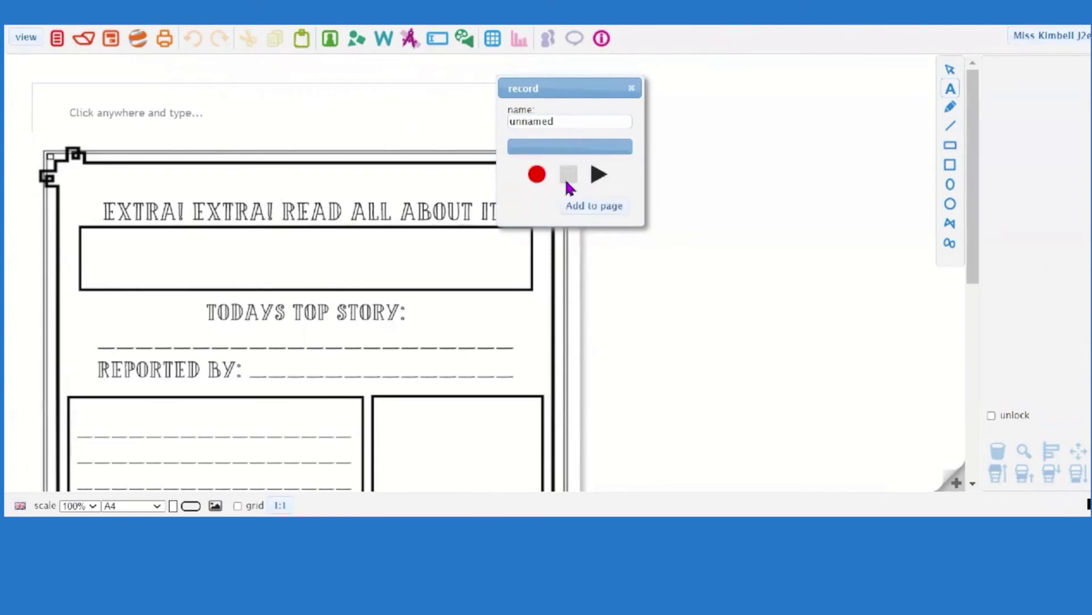
click(583, 206)
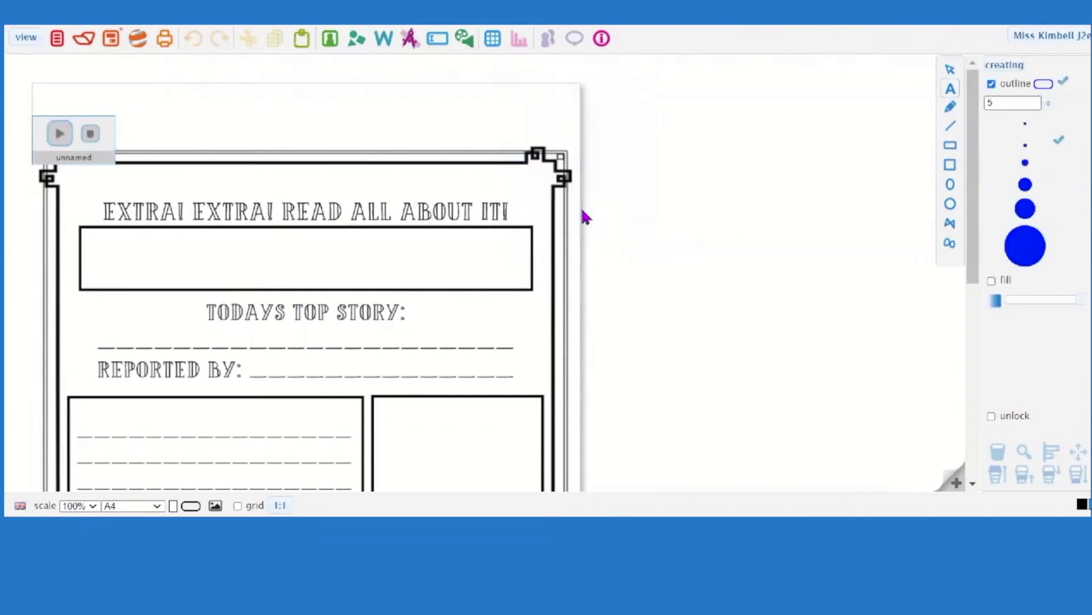
drag(502, 125, 38, 87)
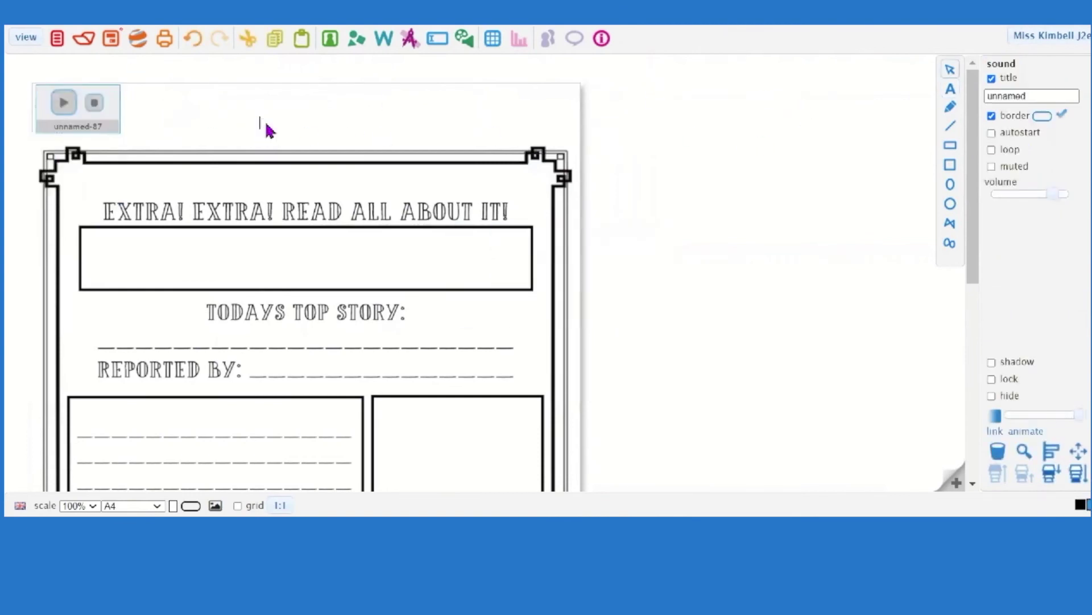
Step: Place the text cursor in the page's top margin, then open the word lists
click(232, 109)
click(629, 110)
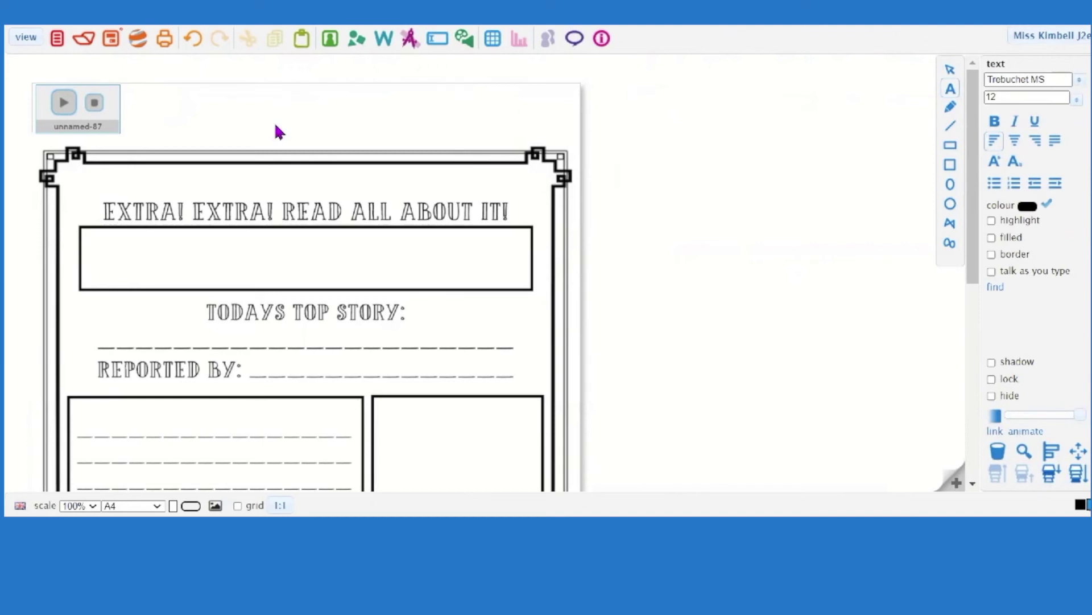
click(392, 49)
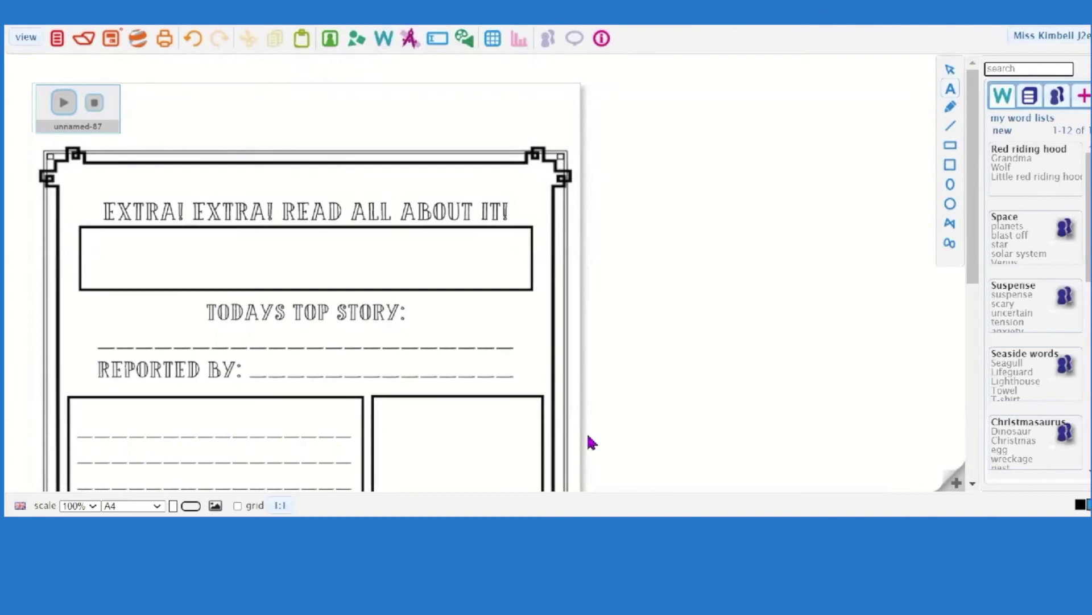
Step: Switch to File Explorer, open the Titanic report sentence starters document and copy all the sentence starters below its title
key(alt+Tab)
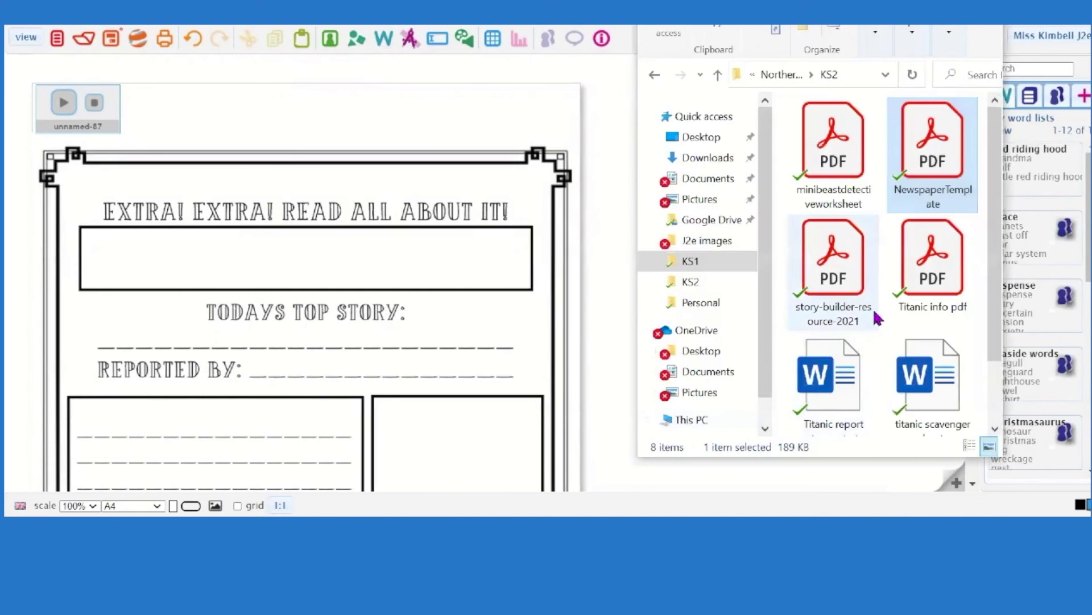
scroll(879, 279, down, 2)
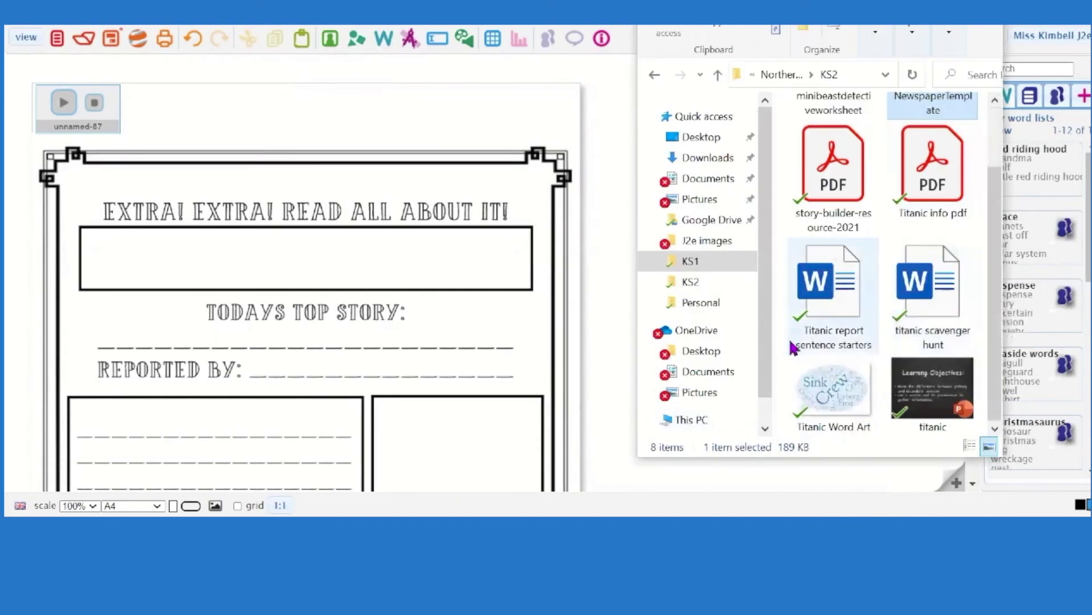
click(837, 299)
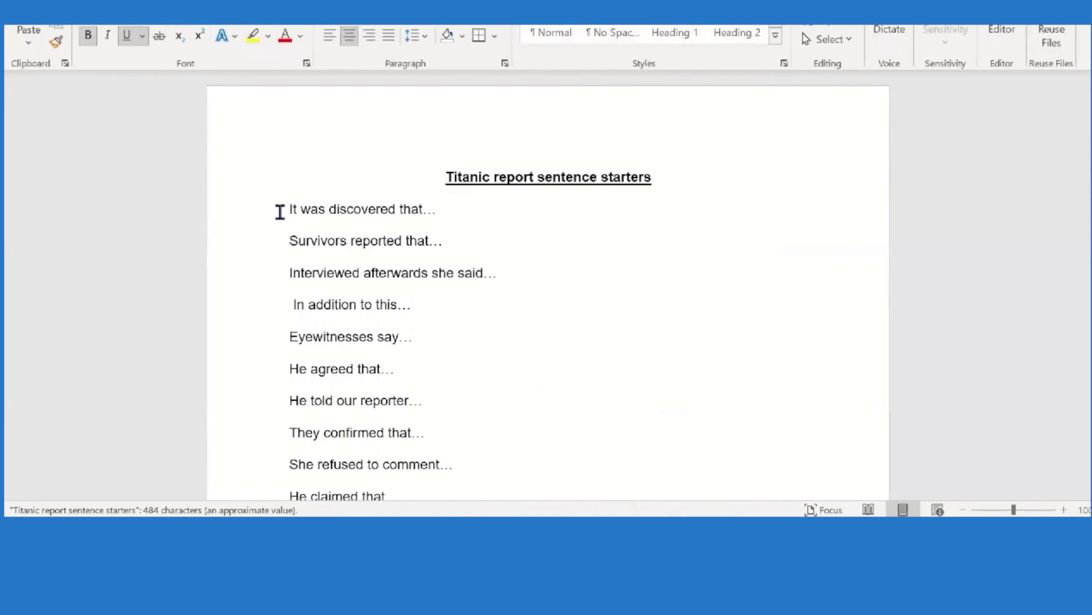
drag(282, 208, 453, 383)
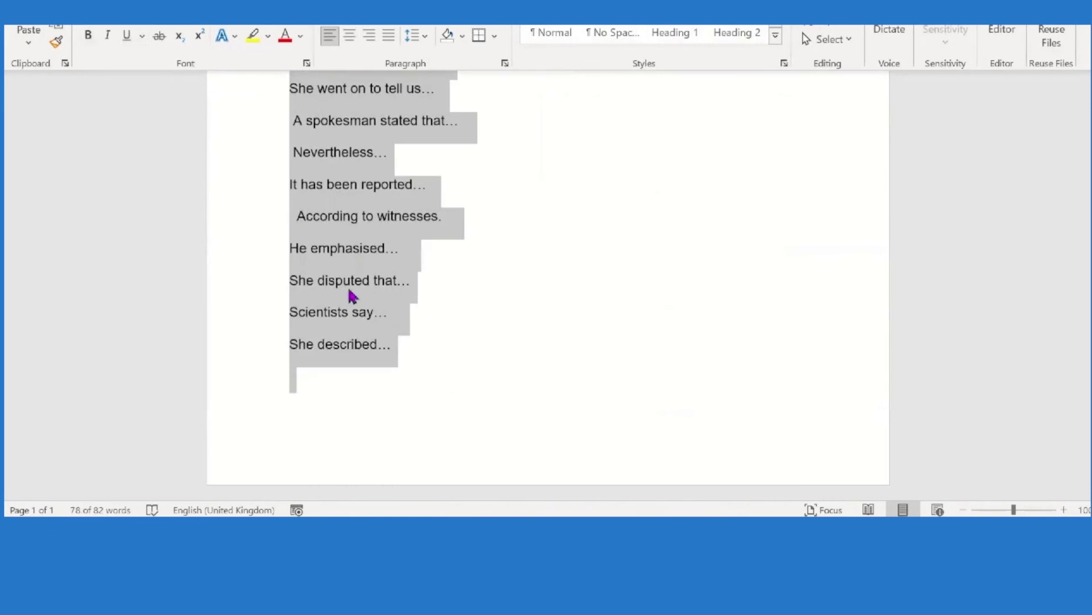
right_click(419, 294)
click(434, 41)
key(alt+Tab)
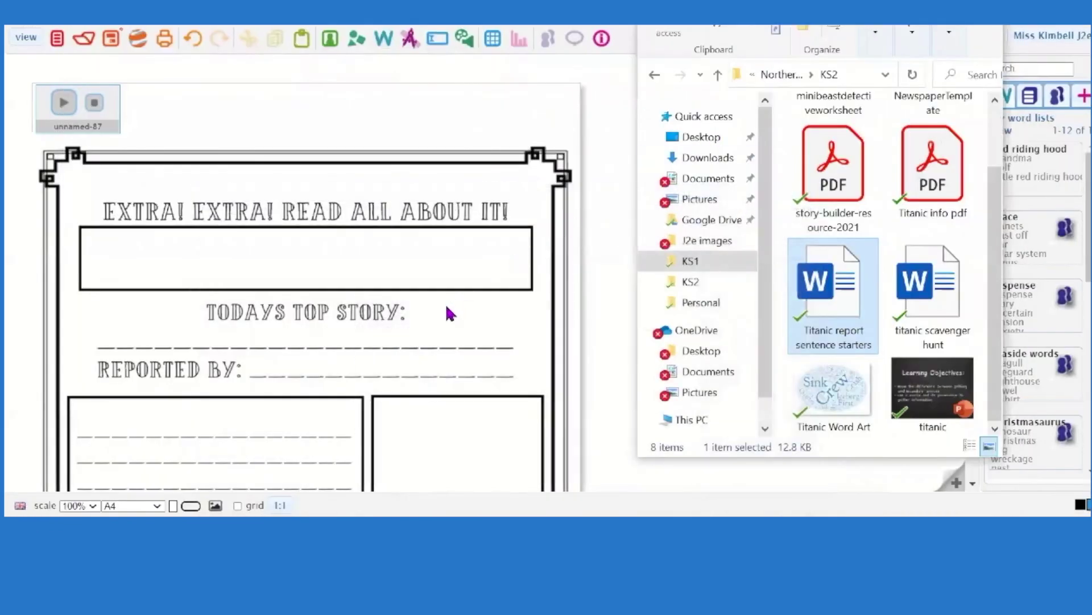
Step: Return to the newspaper page in j2pdf and browse the personal, library and shared word lists
key(alt+Tab)
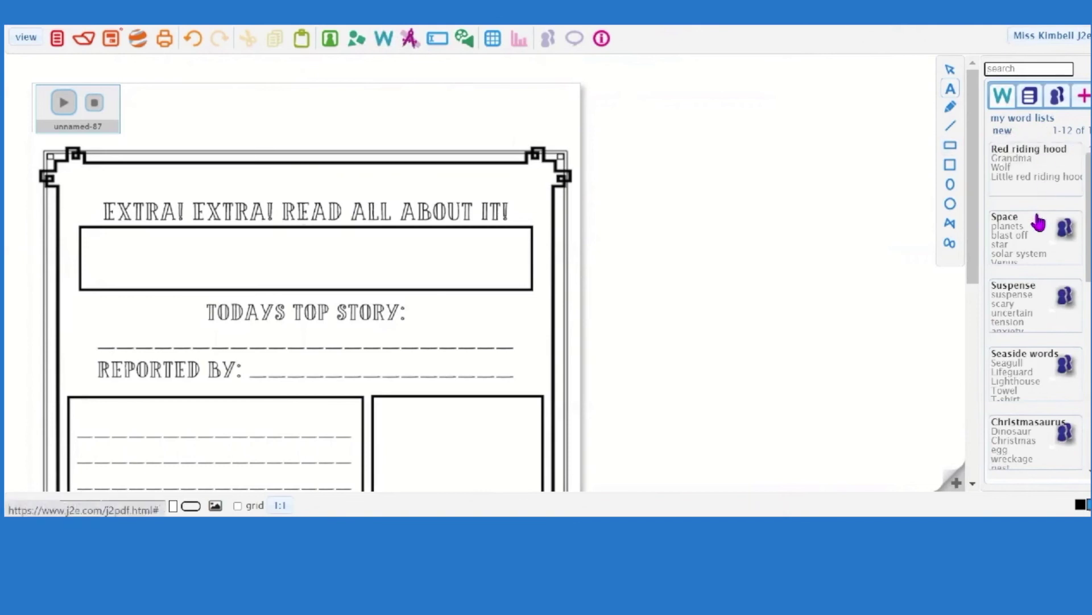
scroll(1034, 253, down, 10)
scroll(1017, 292, up, 10)
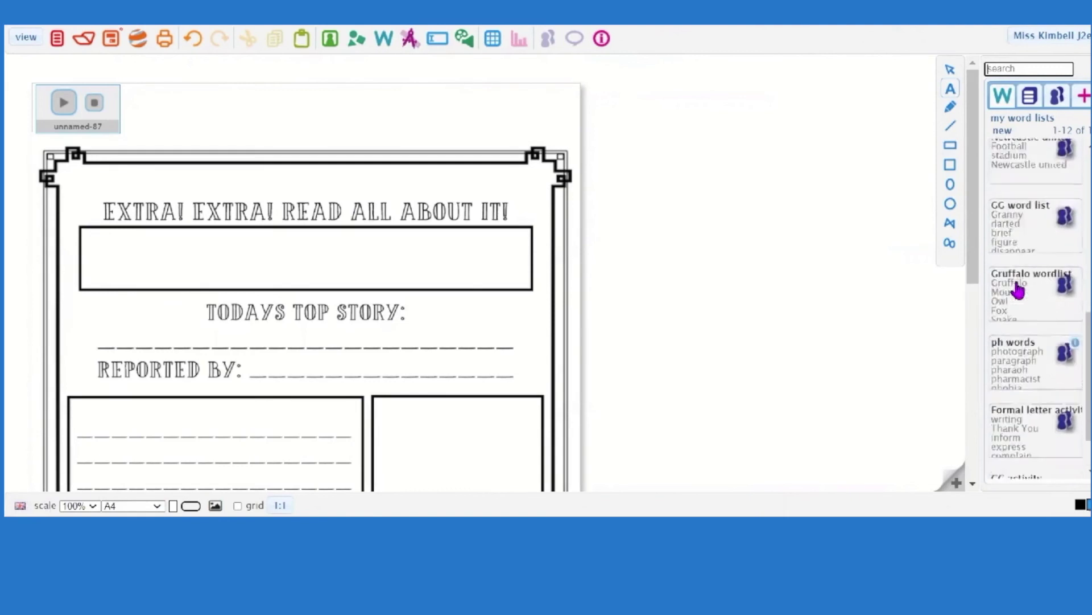
click(1033, 98)
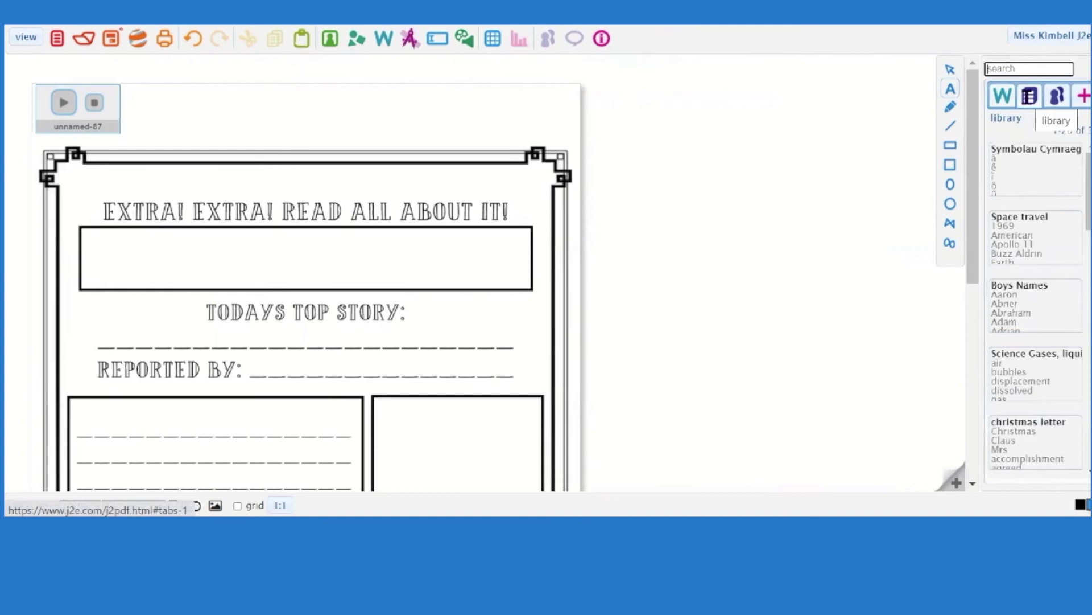
click(1058, 100)
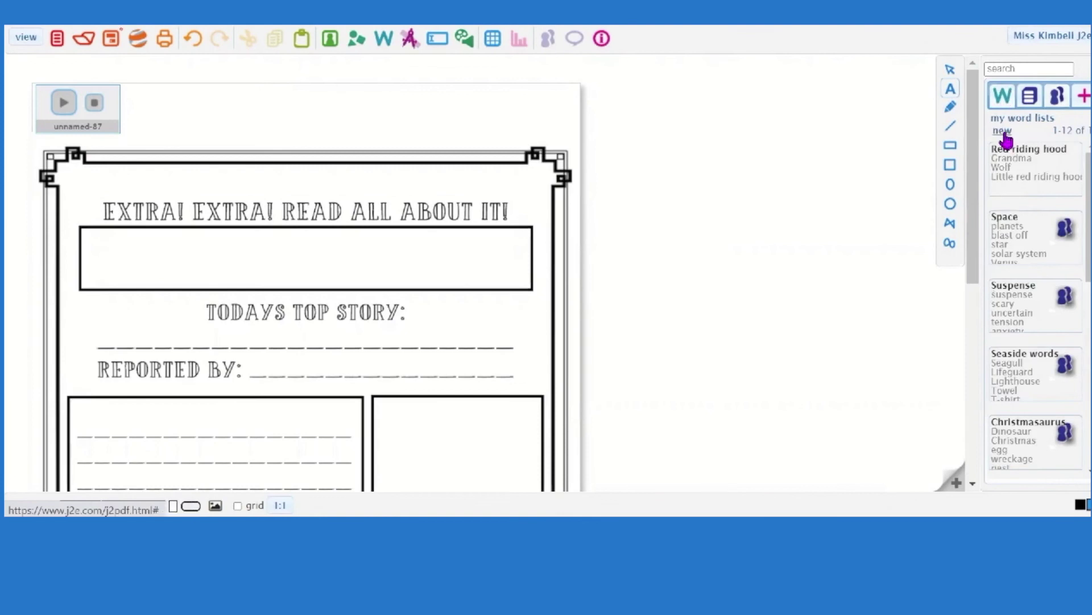
Step: Create a new word list and paste the copied Titanic sentence starters into it
click(1004, 132)
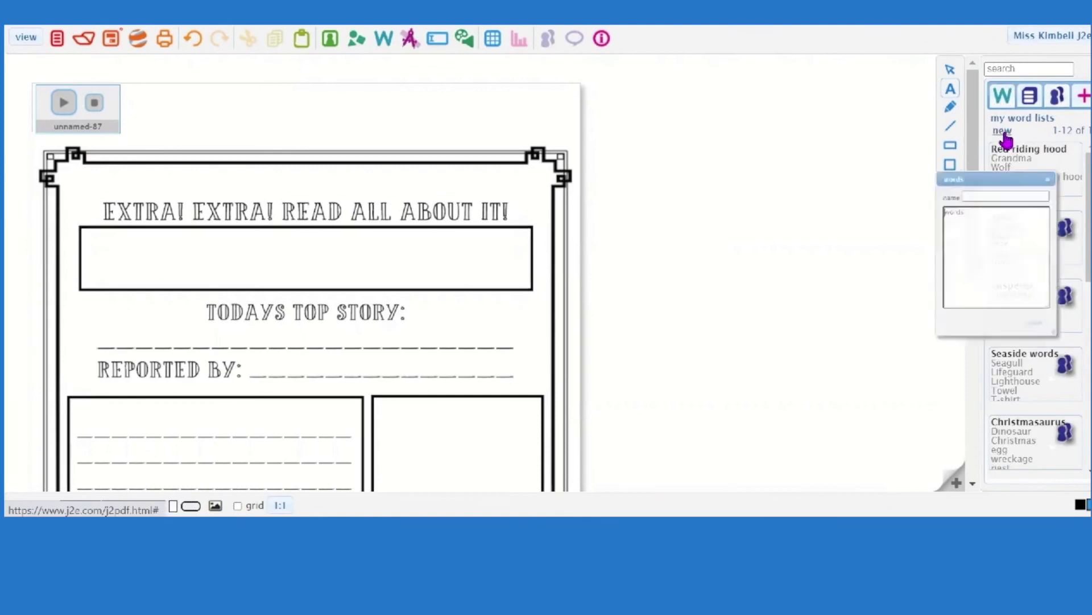
right_click(960, 208)
click(968, 340)
scroll(1009, 246, up, 5)
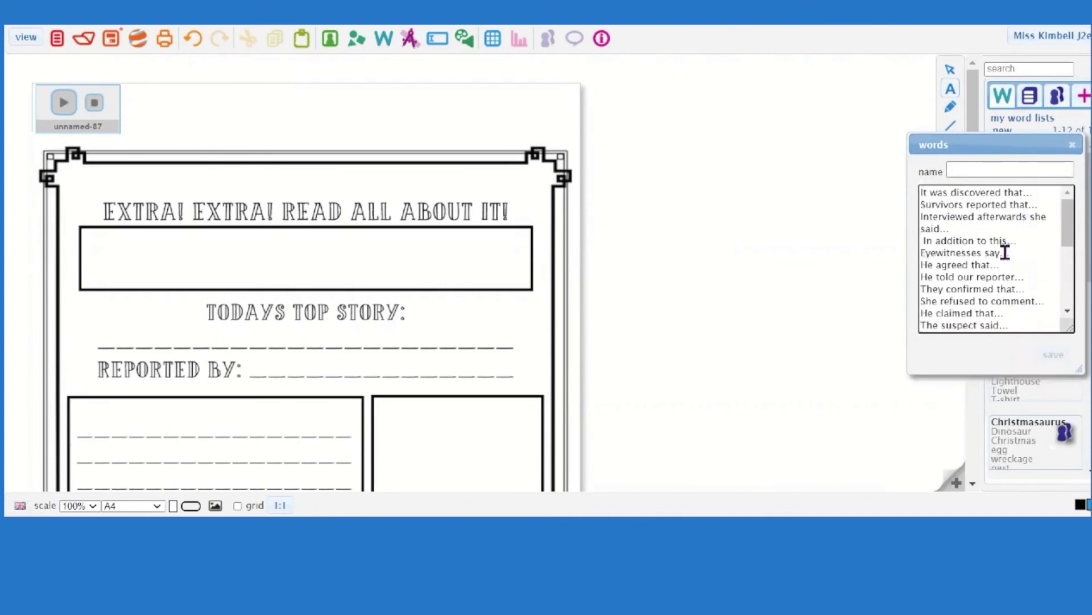
Step: Name the word list "Titanic newspaper" and save it, overwriting the existing list of that name
click(988, 174)
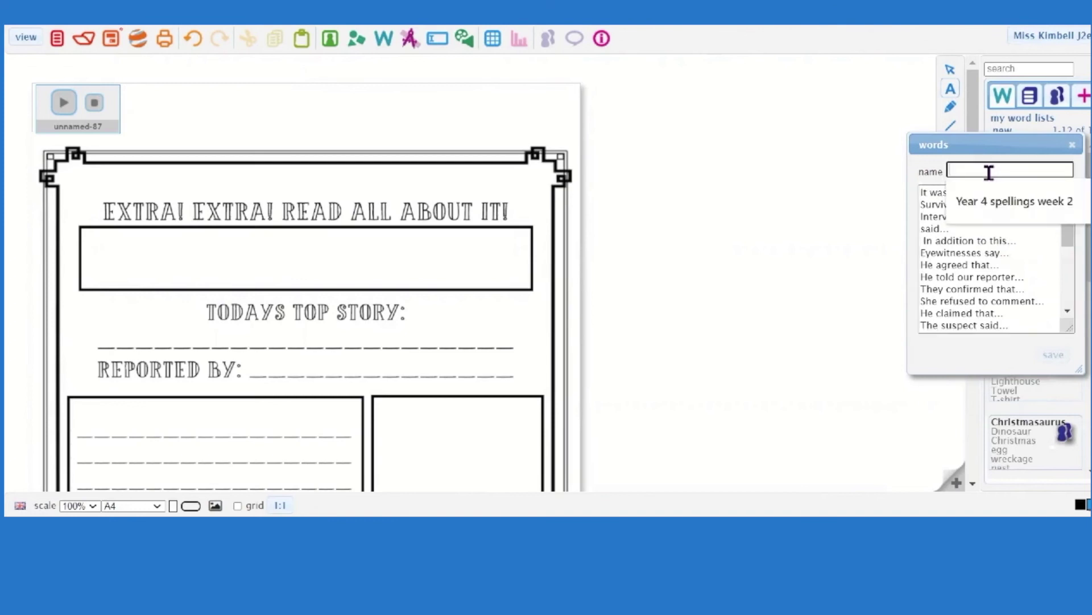
text(I)
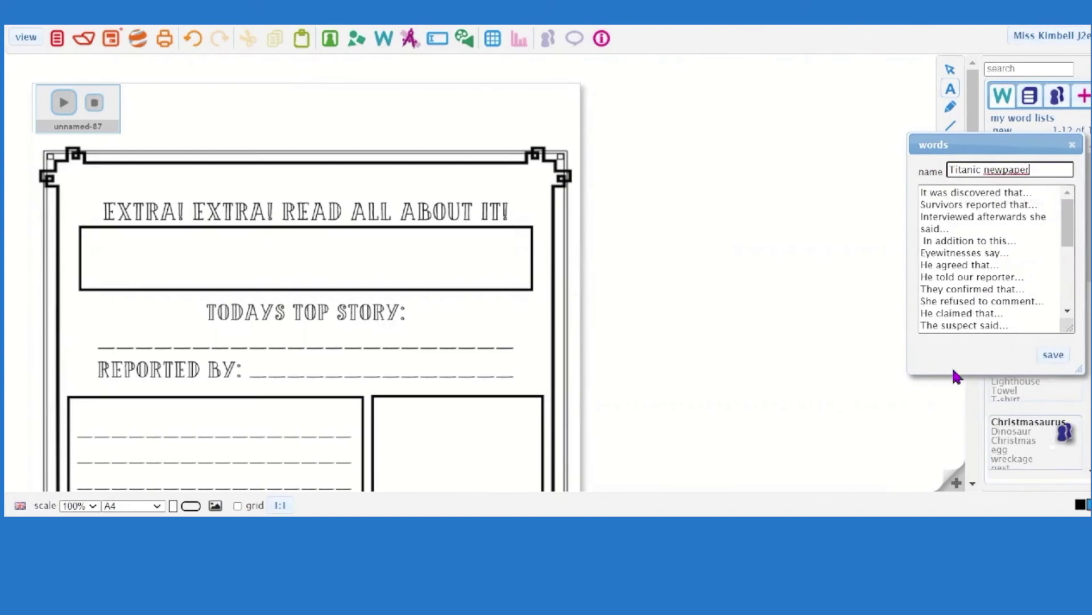
click(1009, 170)
text(s)
click(1056, 357)
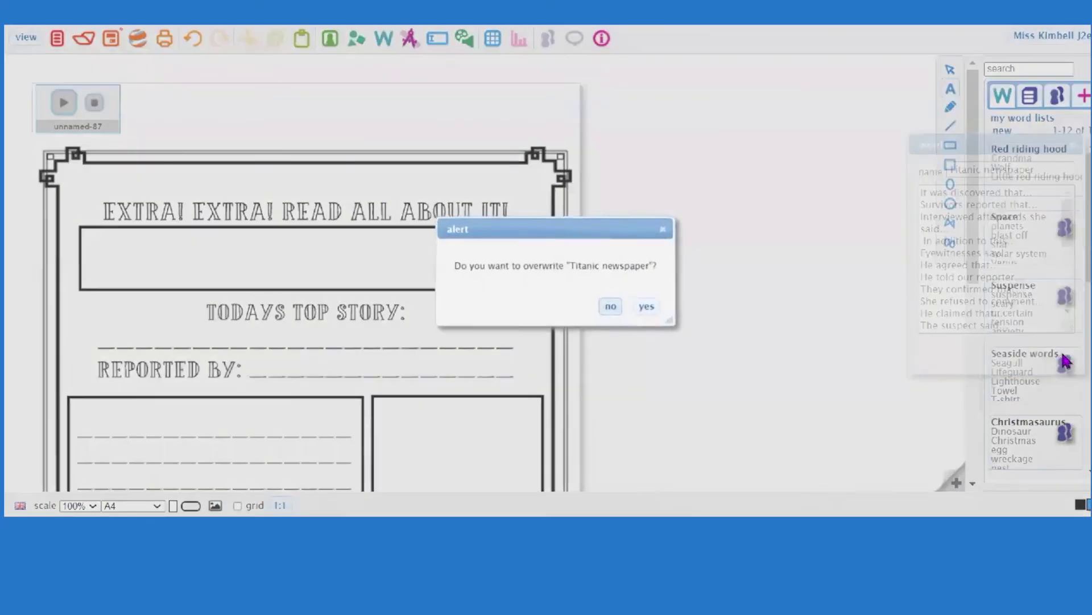
click(650, 310)
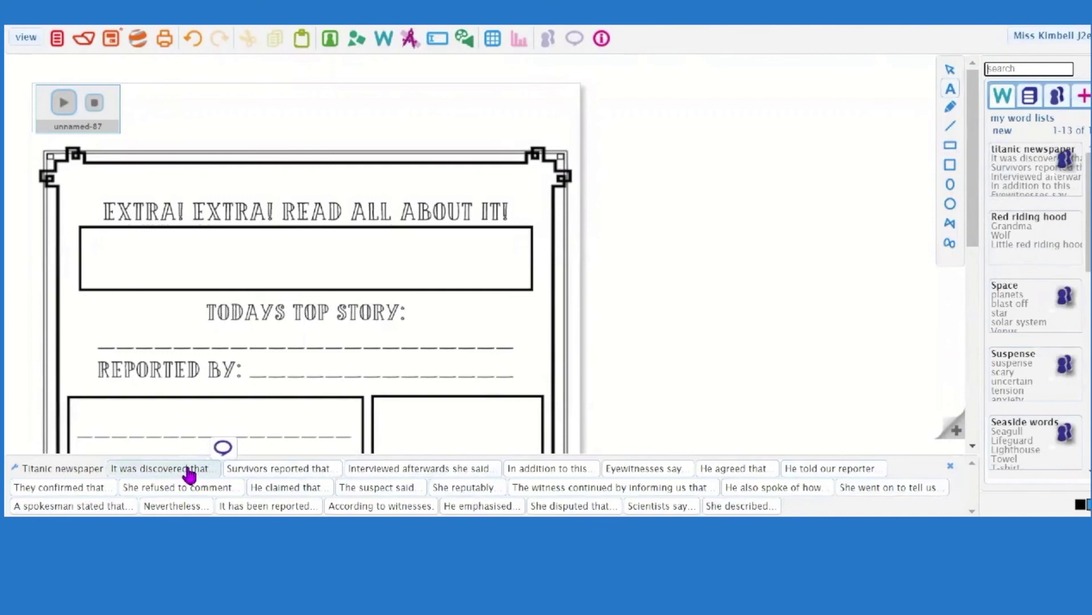
Step: Insert the sentence starter "He agreed that..." in the blank area beside the newspaper template and turn on talk as you type
click(206, 472)
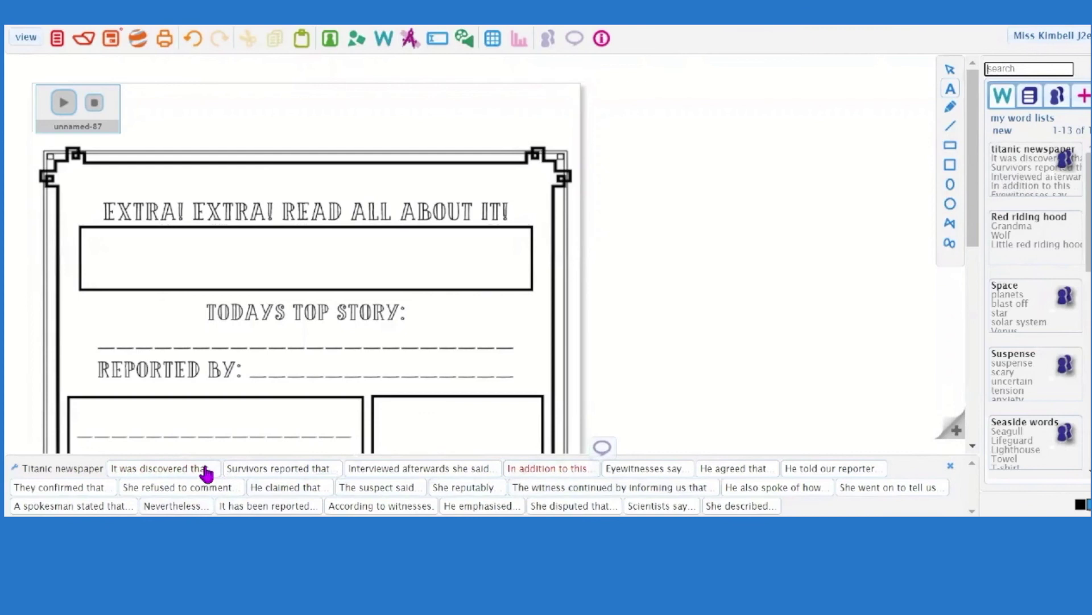
click(700, 362)
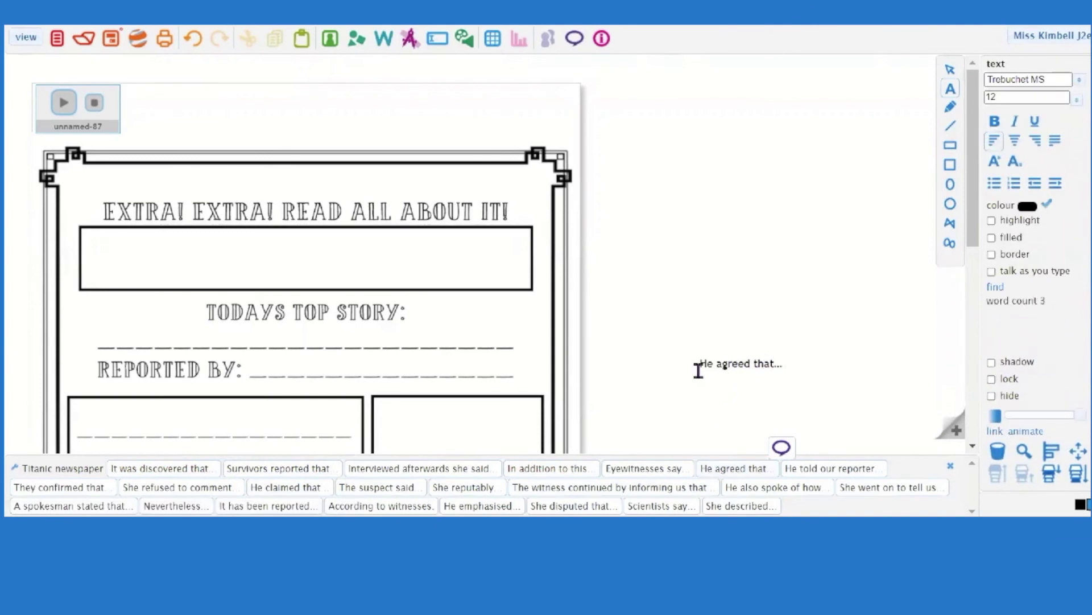
click(740, 363)
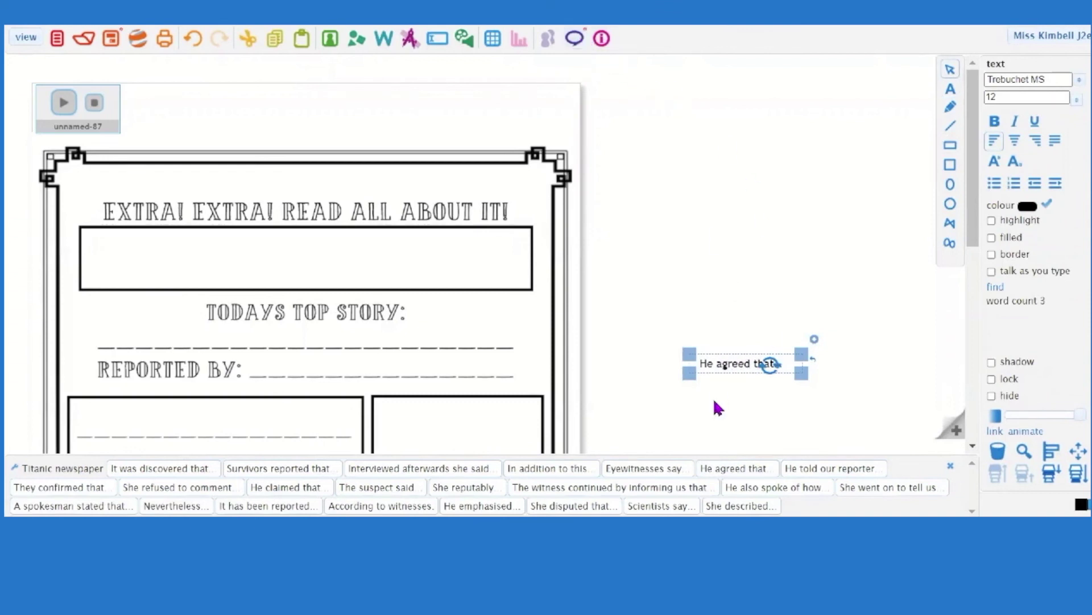
click(788, 364)
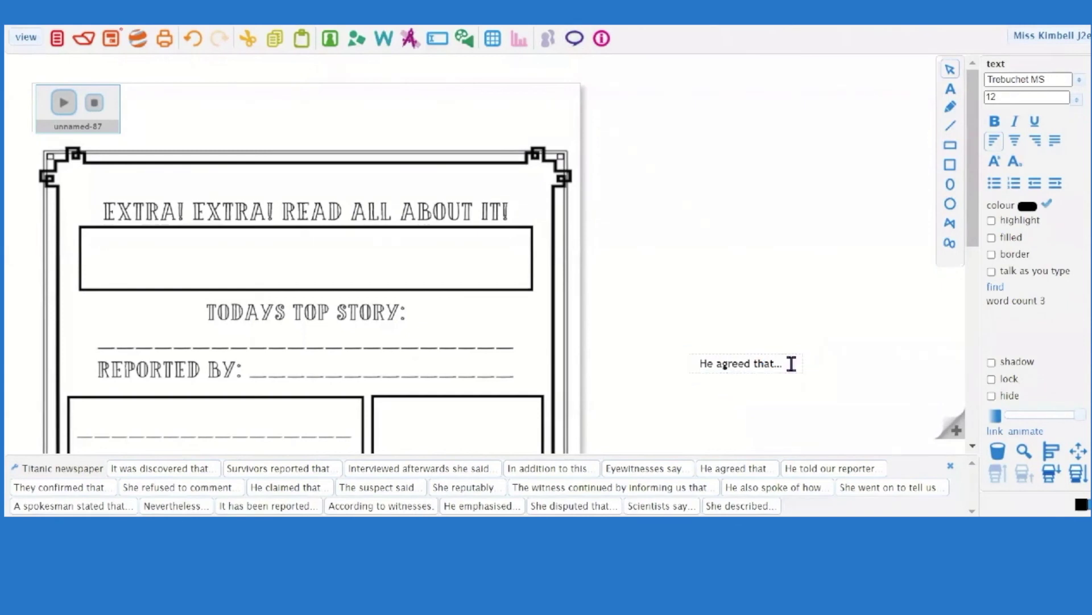
click(991, 272)
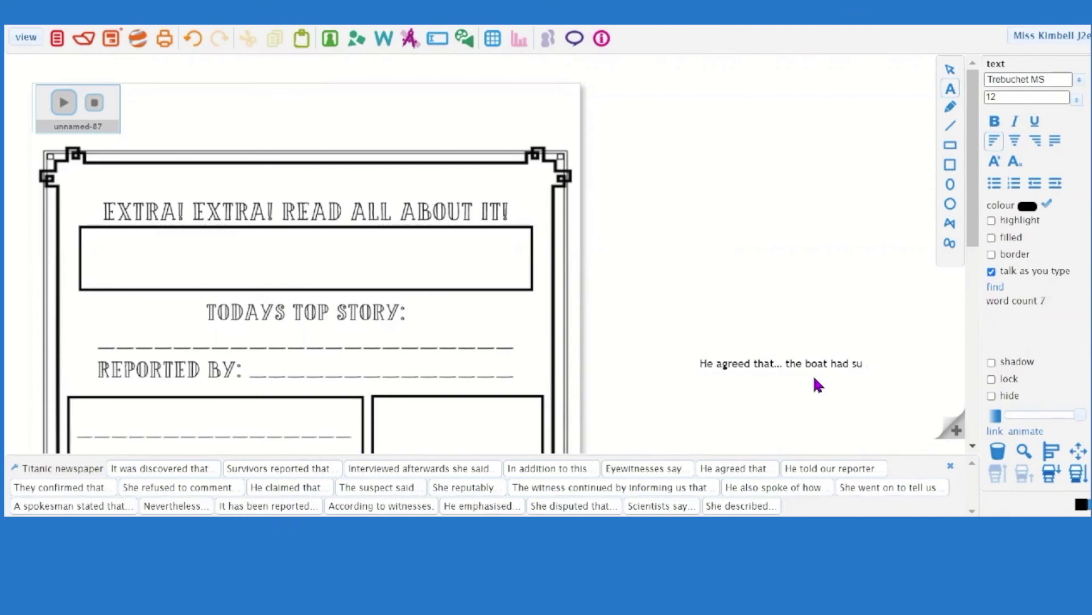
Step: Delete the sample "He agreed that..." sentence beside the newspaper template
key(Return)
key(Escape)
key(Delete)
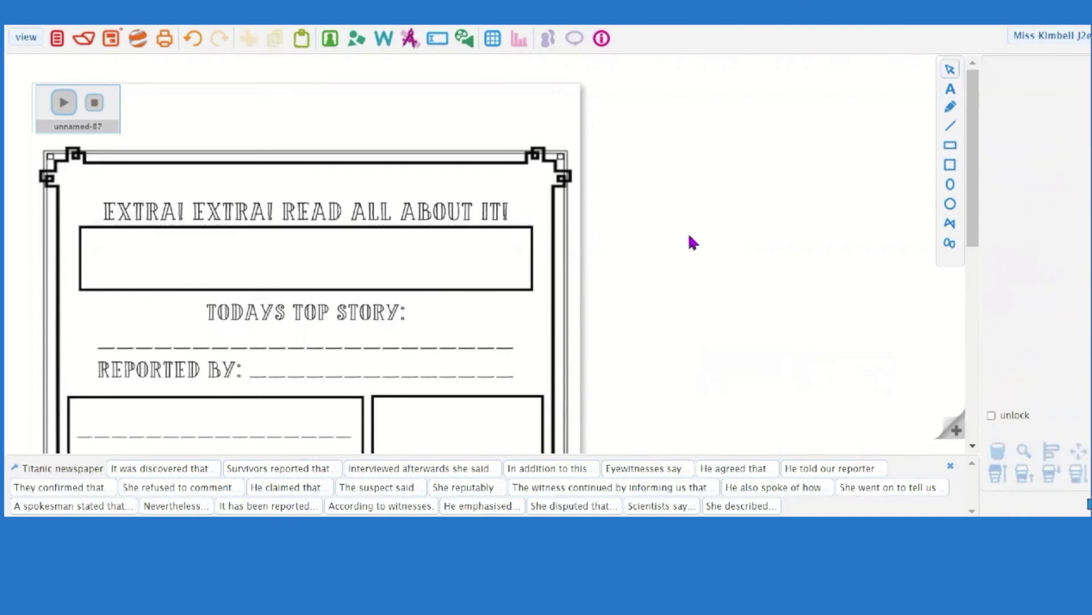
click(687, 234)
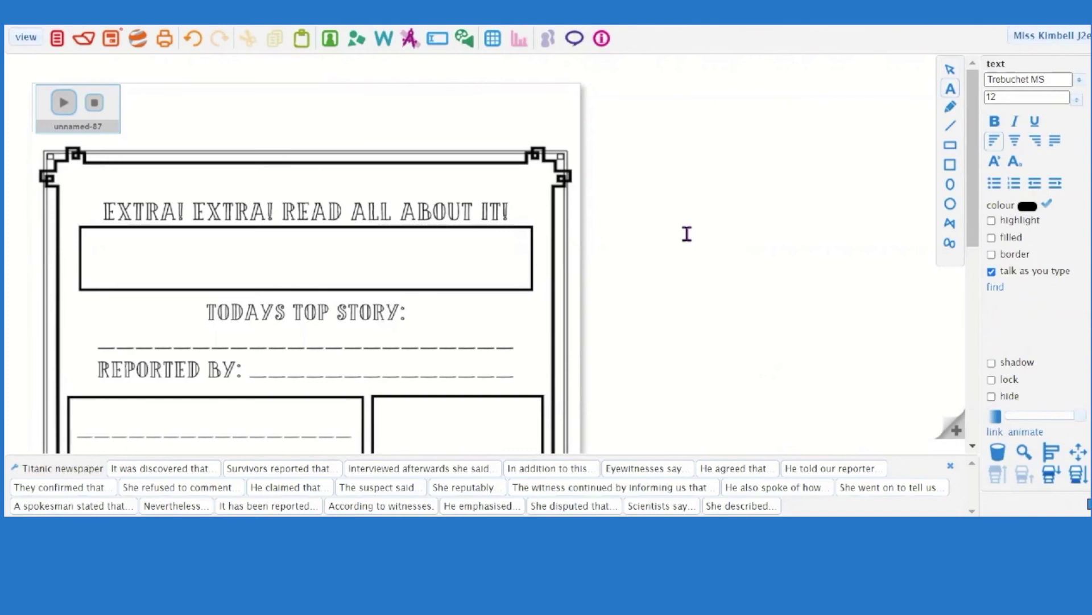
Step: In the "titanic newspaper" word list's share settings, remove "my class" and share the list with "Class 1 - my class"
click(385, 40)
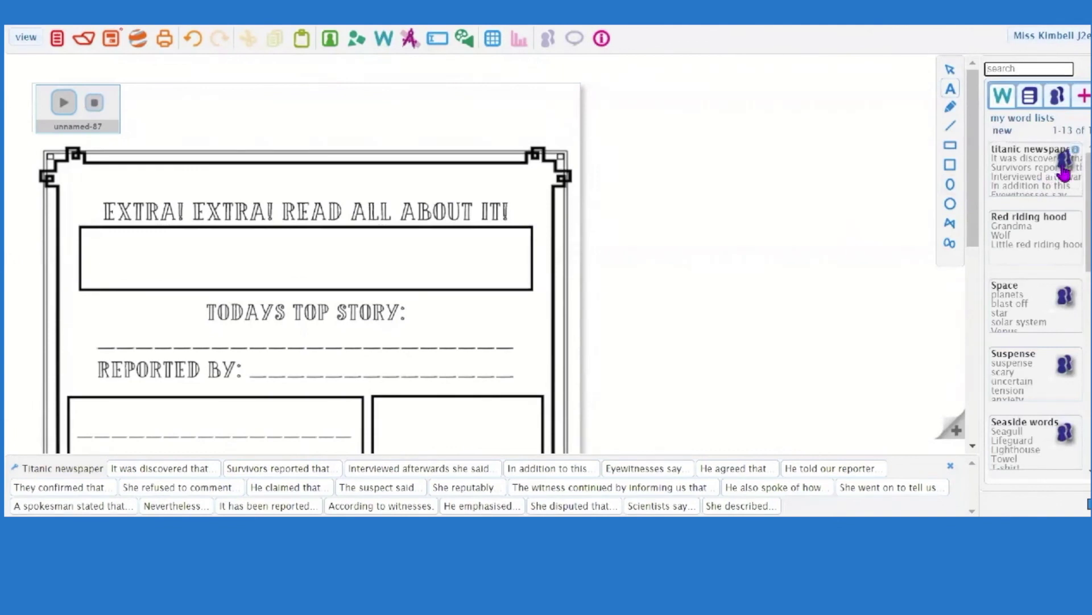
click(1075, 150)
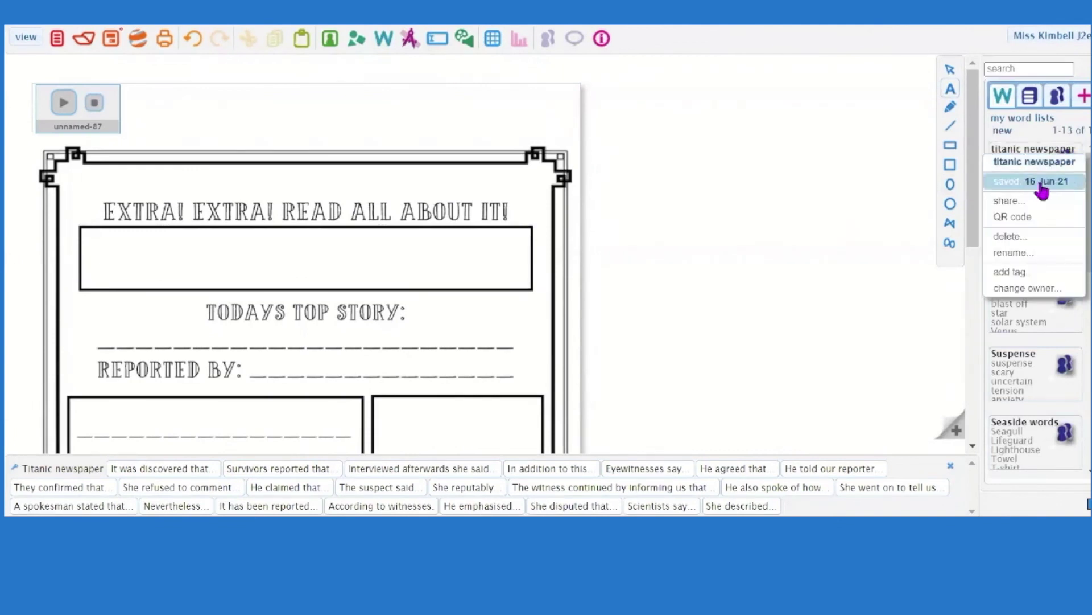
click(1034, 201)
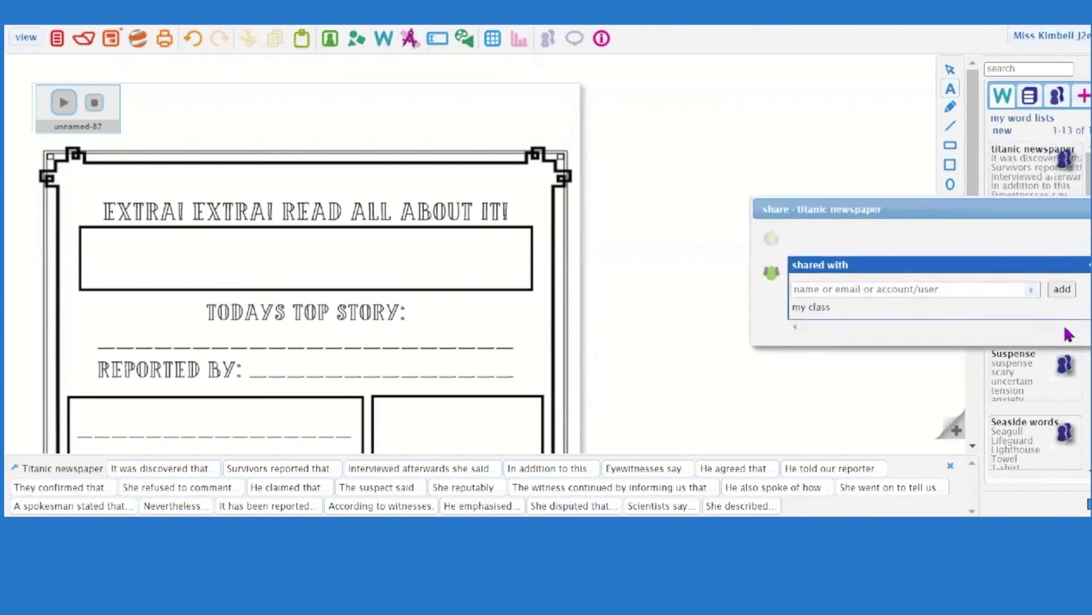
click(1053, 312)
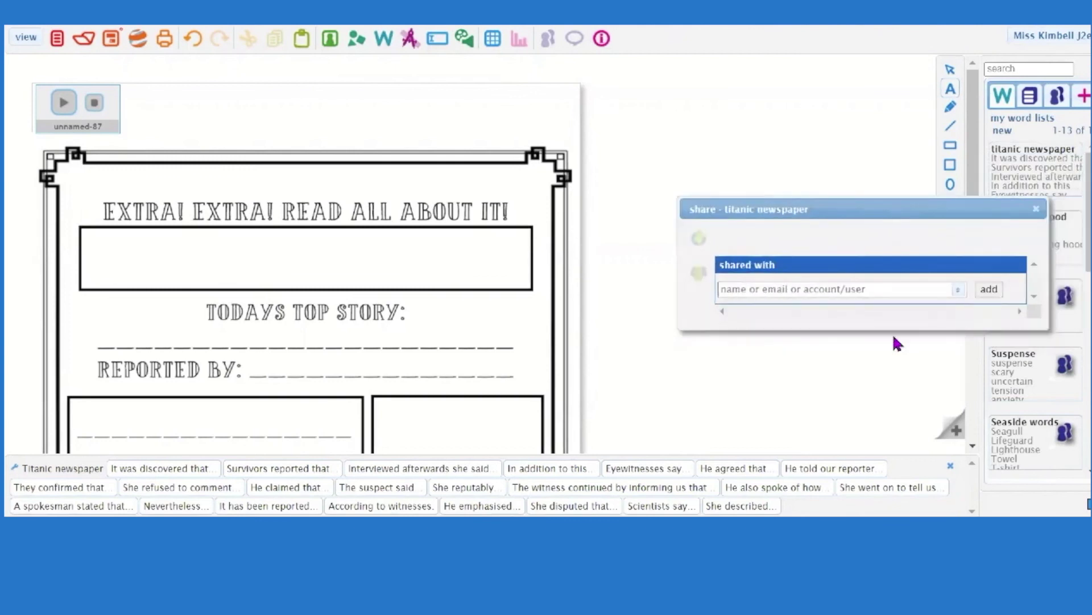
click(959, 289)
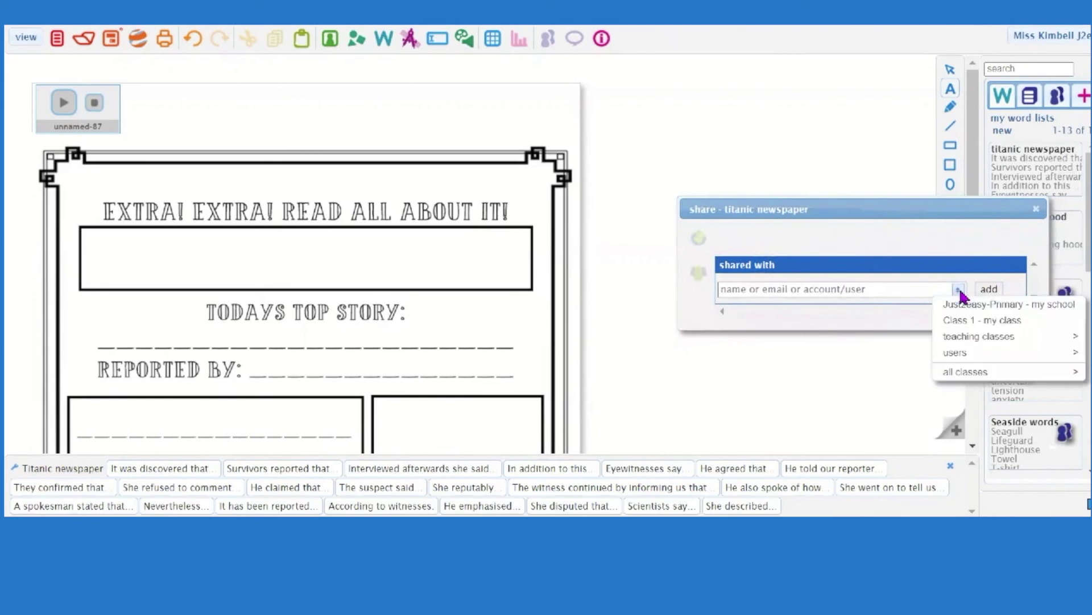
click(962, 322)
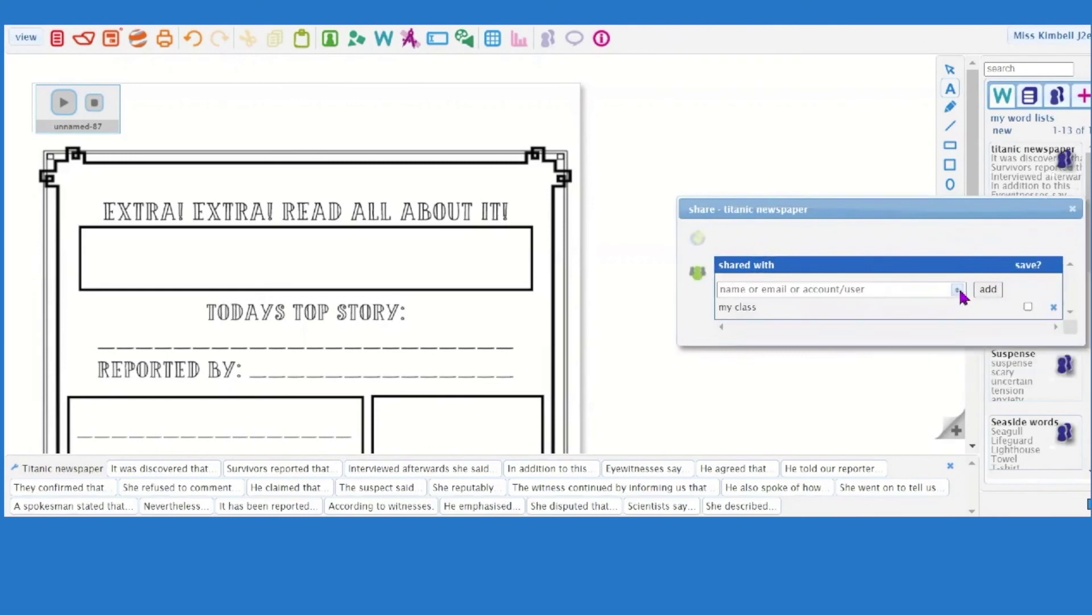
Step: Look through the other class and user recipients available for sharing the word list, and close the share settings
click(958, 289)
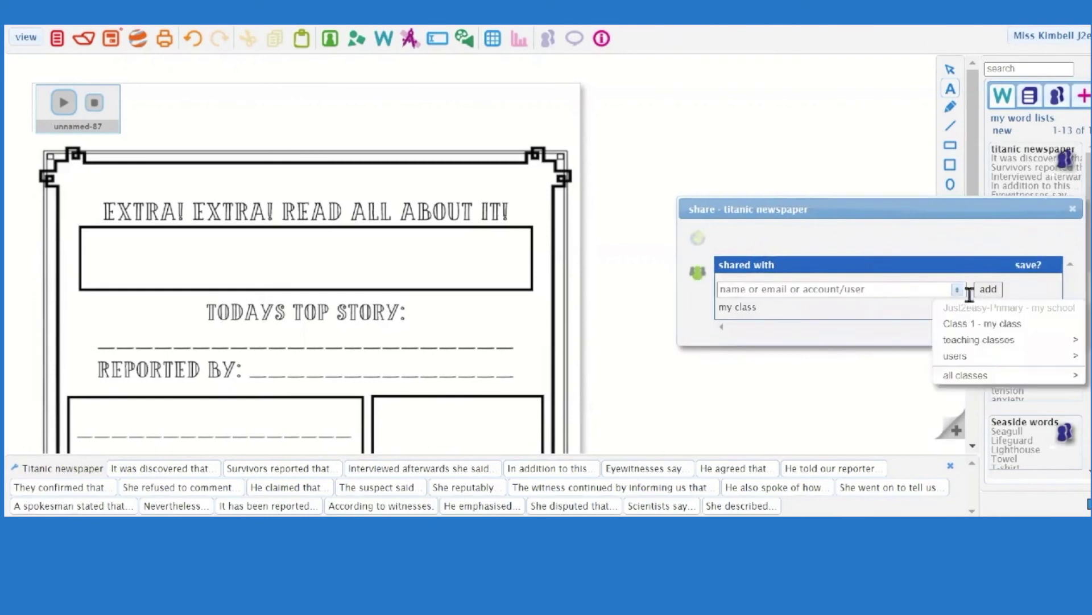
click(989, 364)
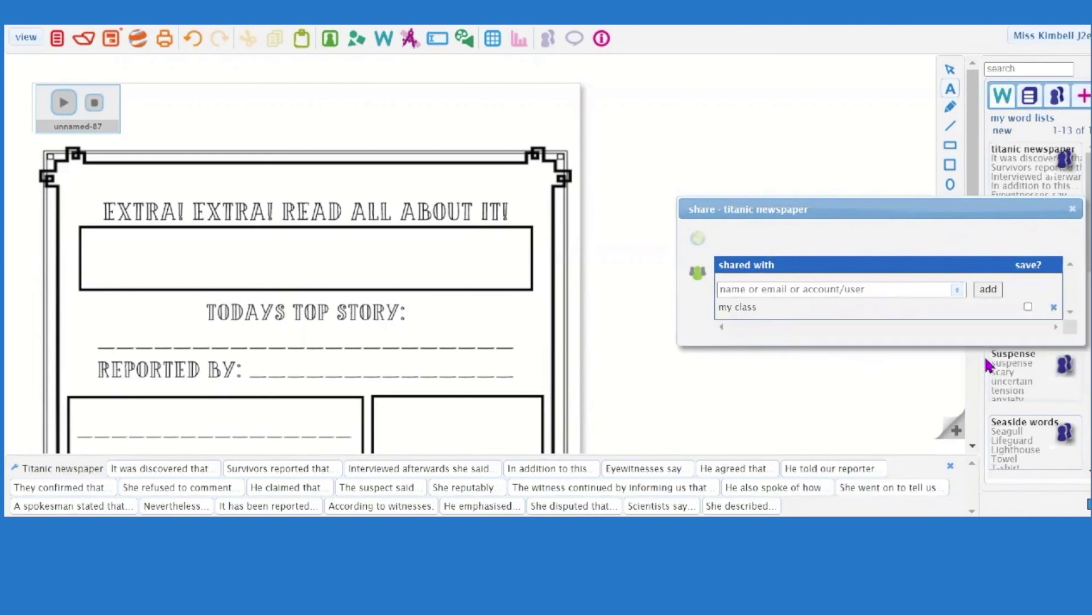
click(959, 291)
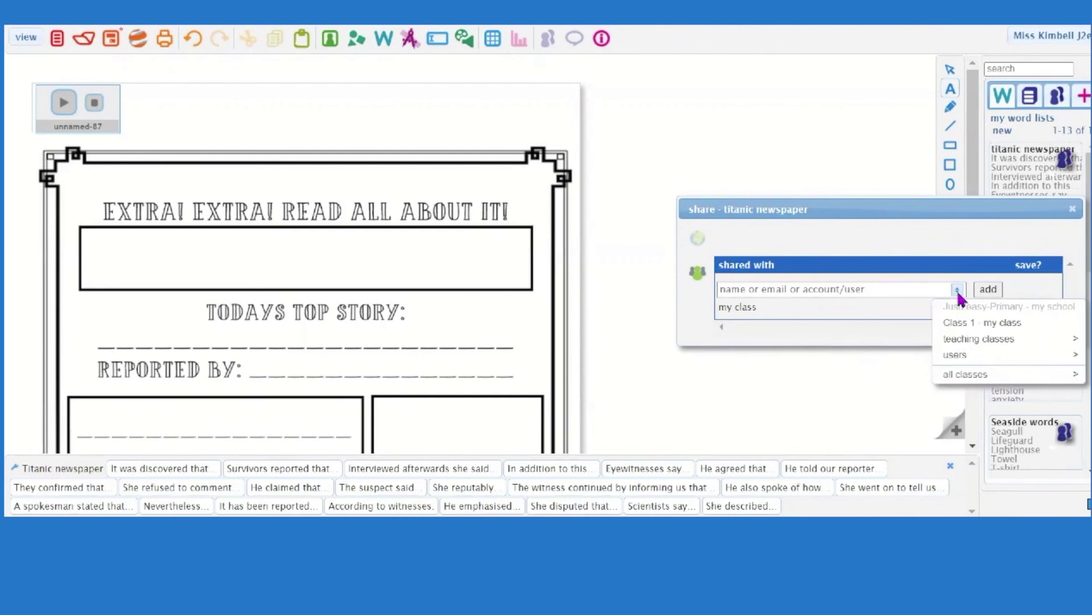
mouse_move(966, 356)
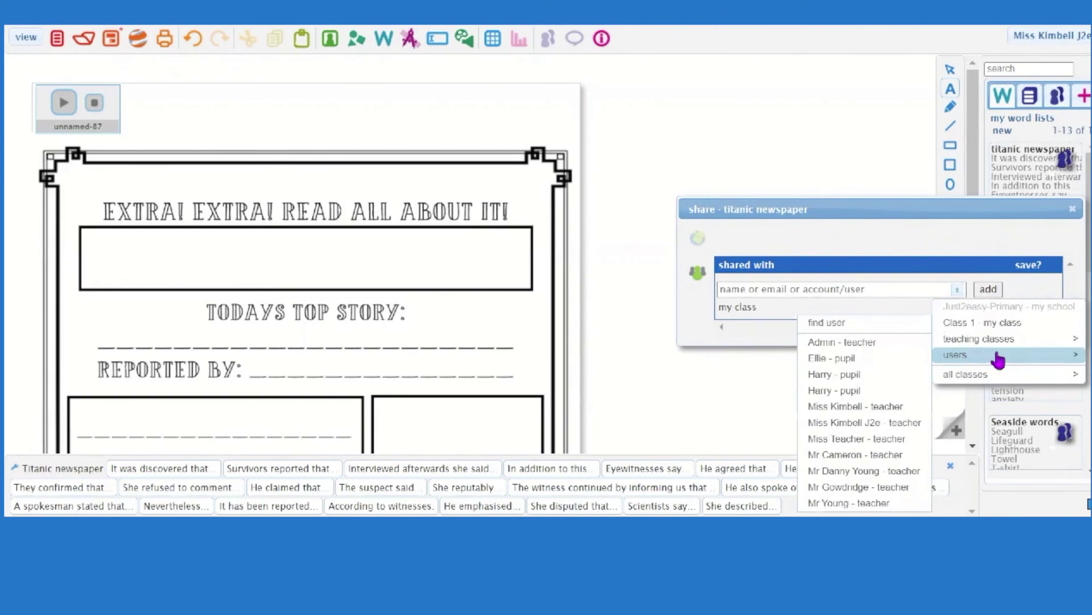
click(1072, 209)
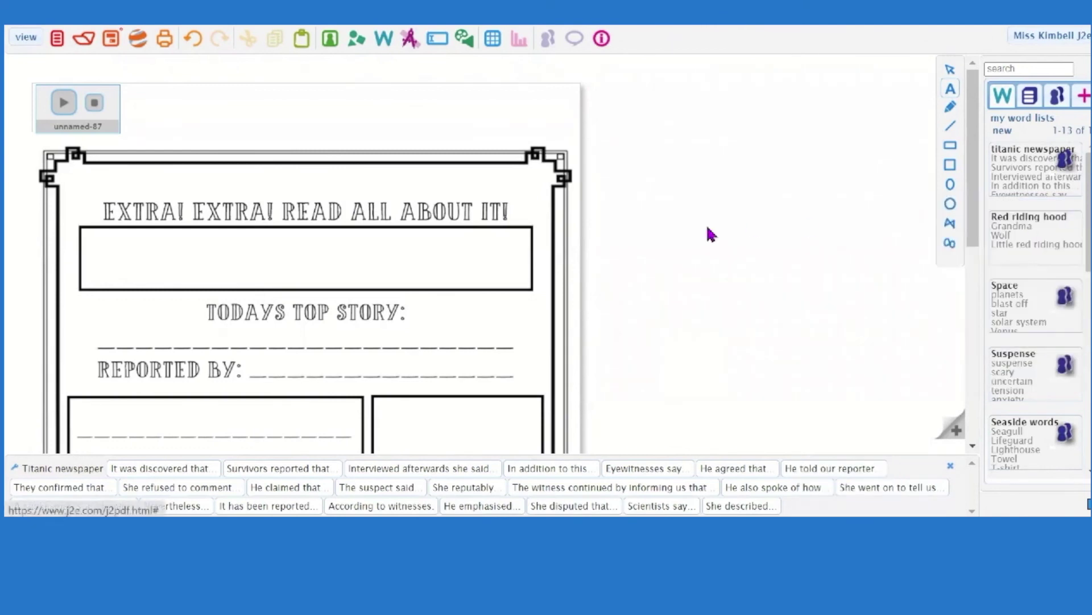
Step: Save the newspaper page with the title "newspaper article titanic"
click(111, 39)
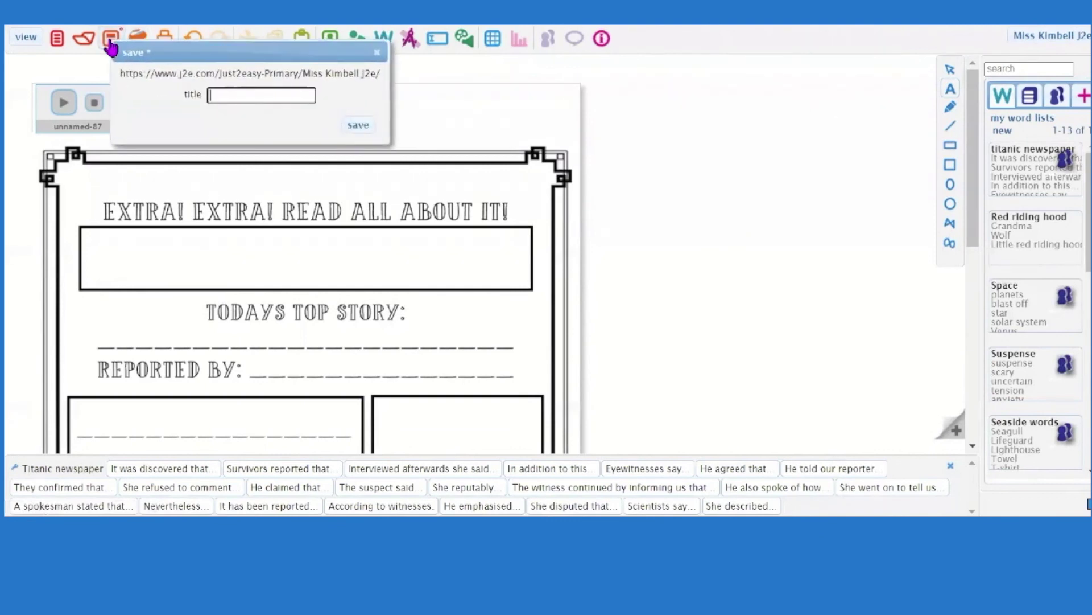
text(newspa)
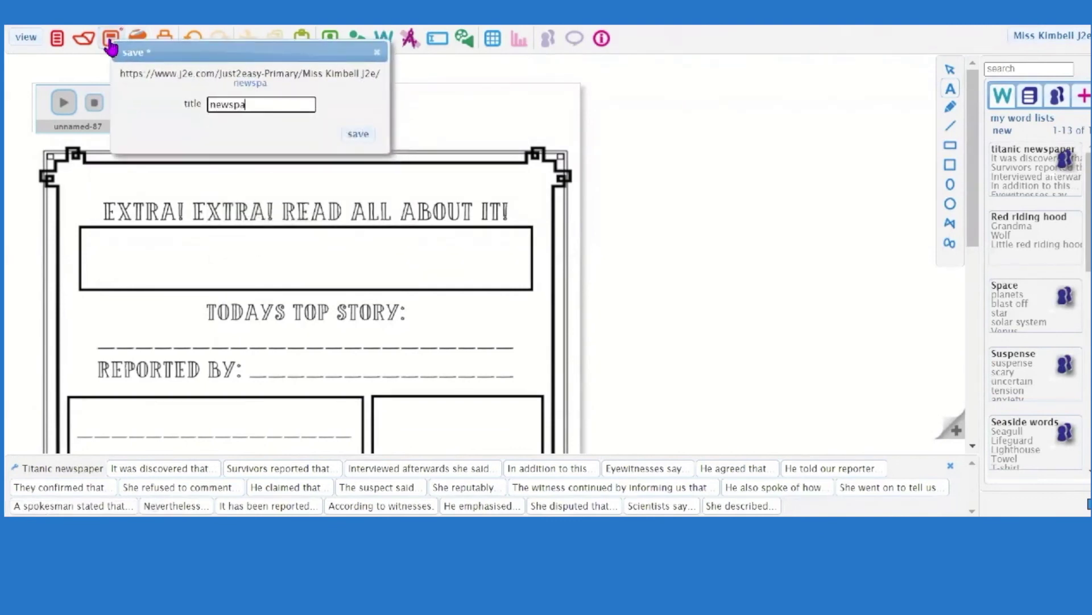
text(per artic)
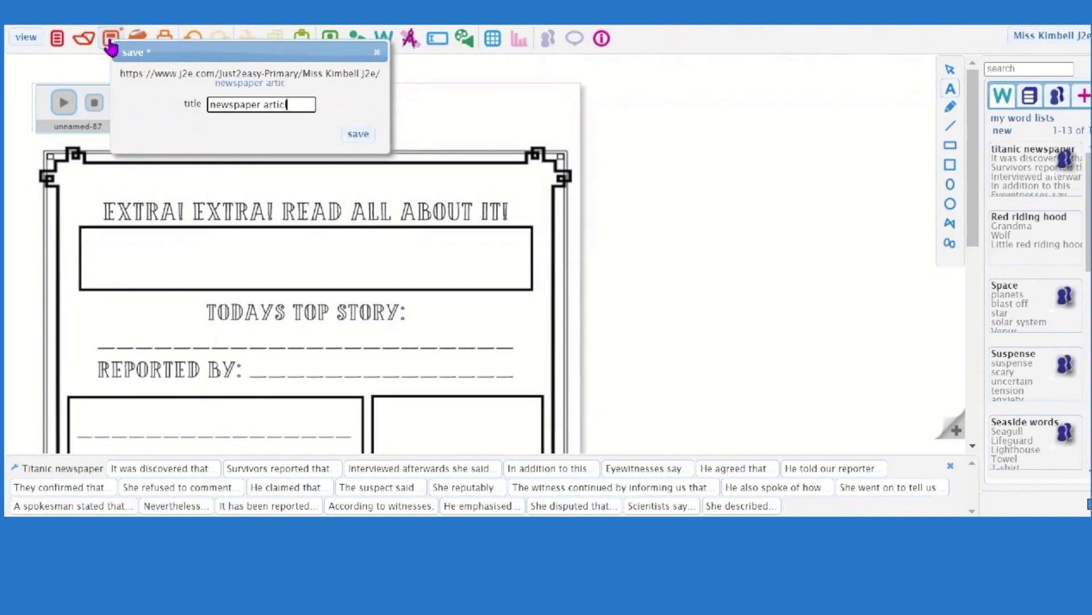
text(le ttanic)
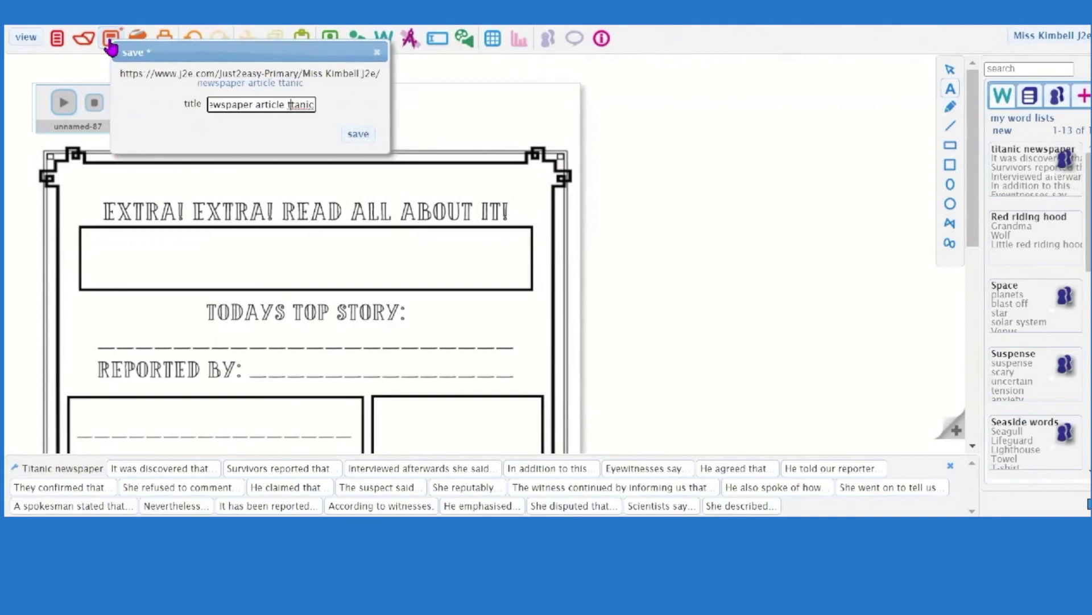
text(i)
key(Return)
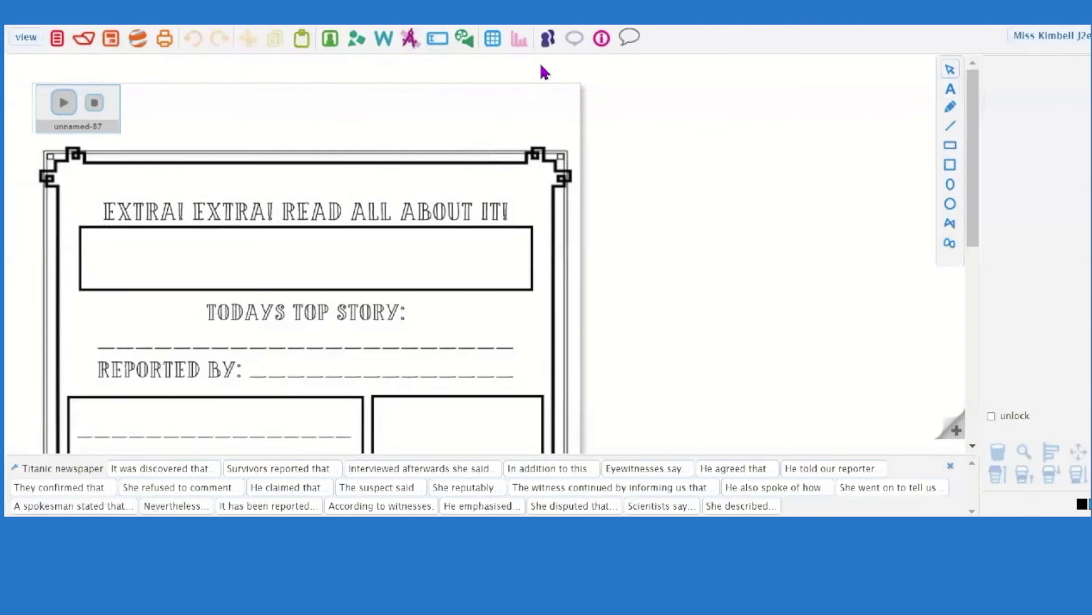
Step: Share the saved newspaper page as a private worksheet with "Class 1 - my class" and close the share settings
click(547, 41)
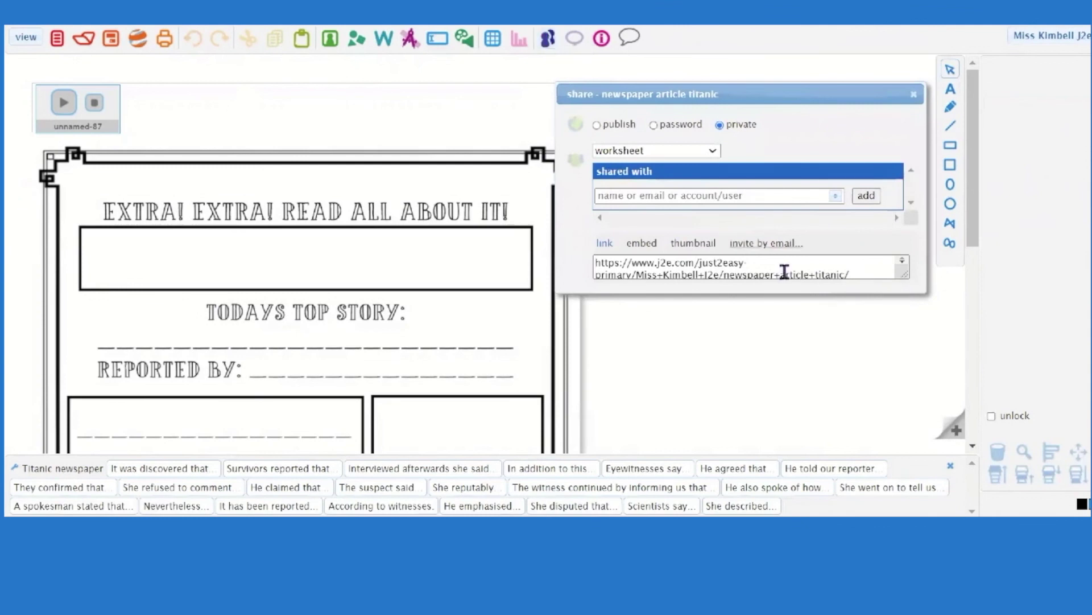
click(838, 200)
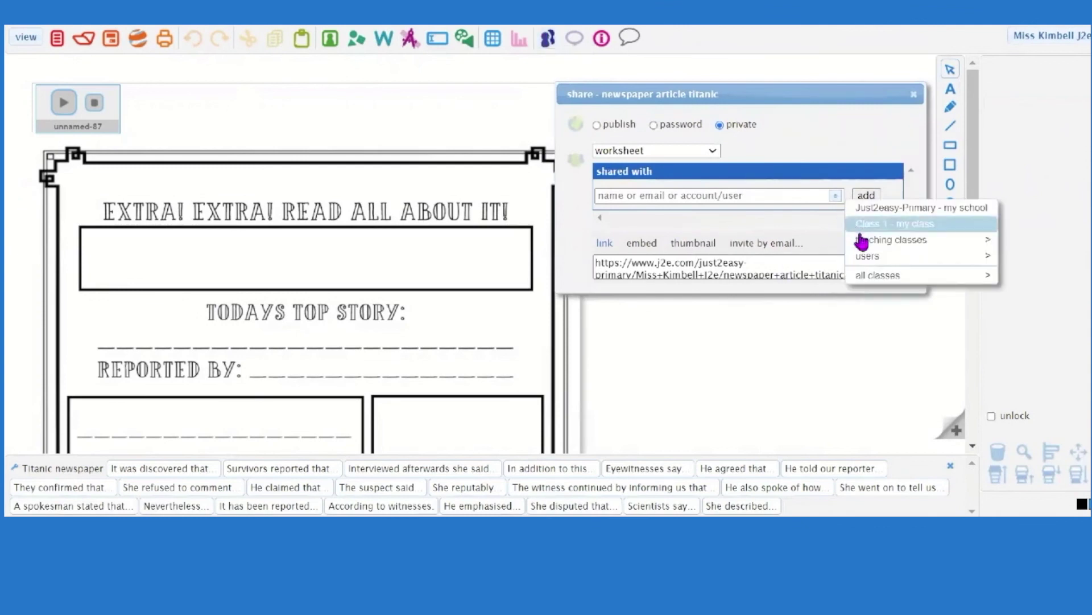
click(876, 227)
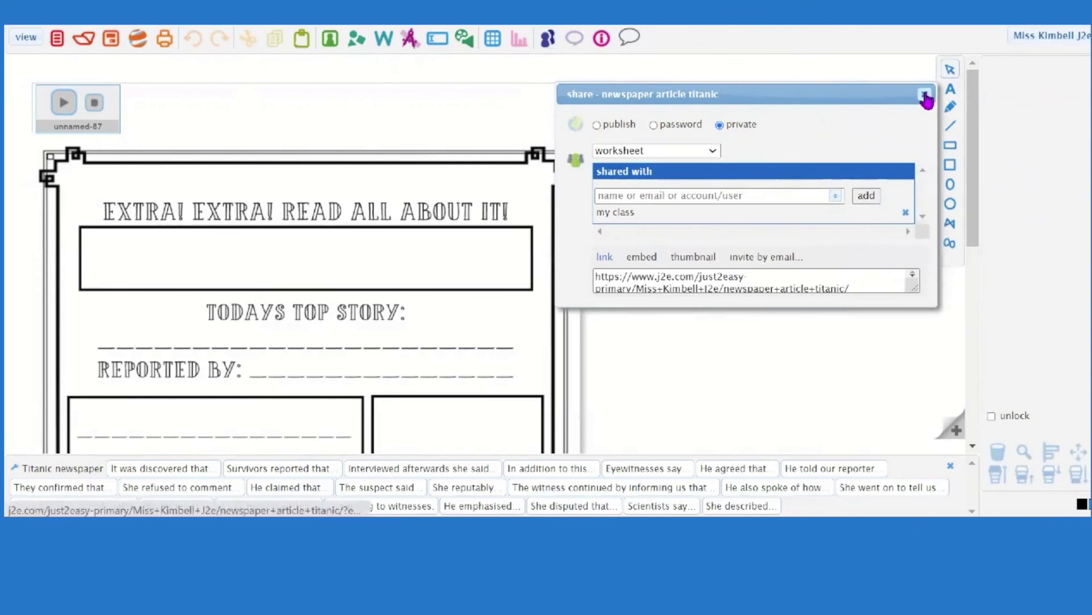
click(924, 95)
Step: Switch to the pupil's j2launch window, list all the files and open "newspaper article titanic" in edit view
mouse_move(656, 515)
click(763, 495)
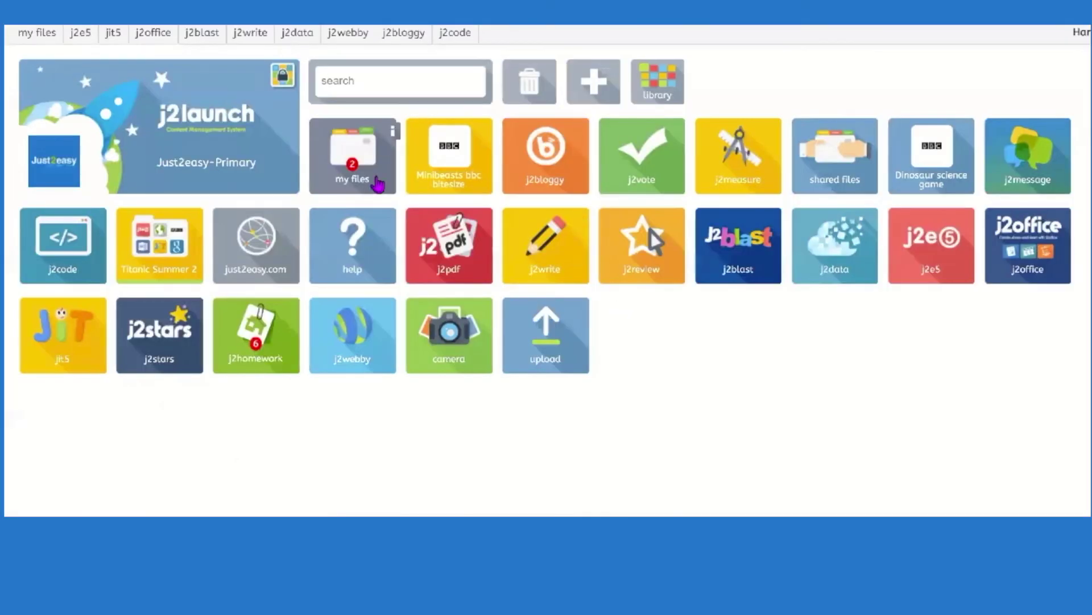
click(377, 183)
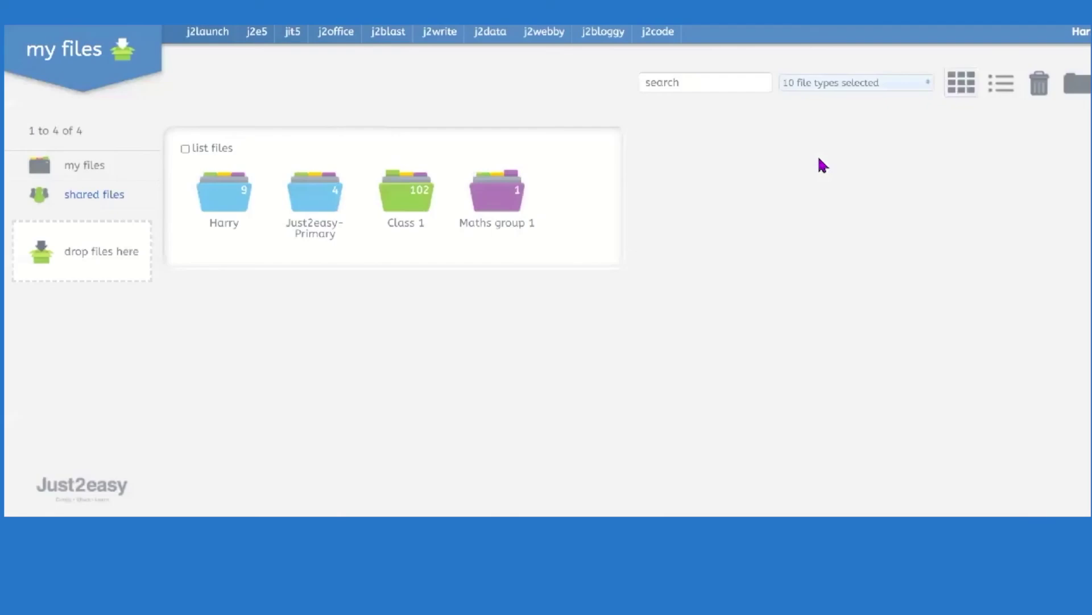
click(185, 149)
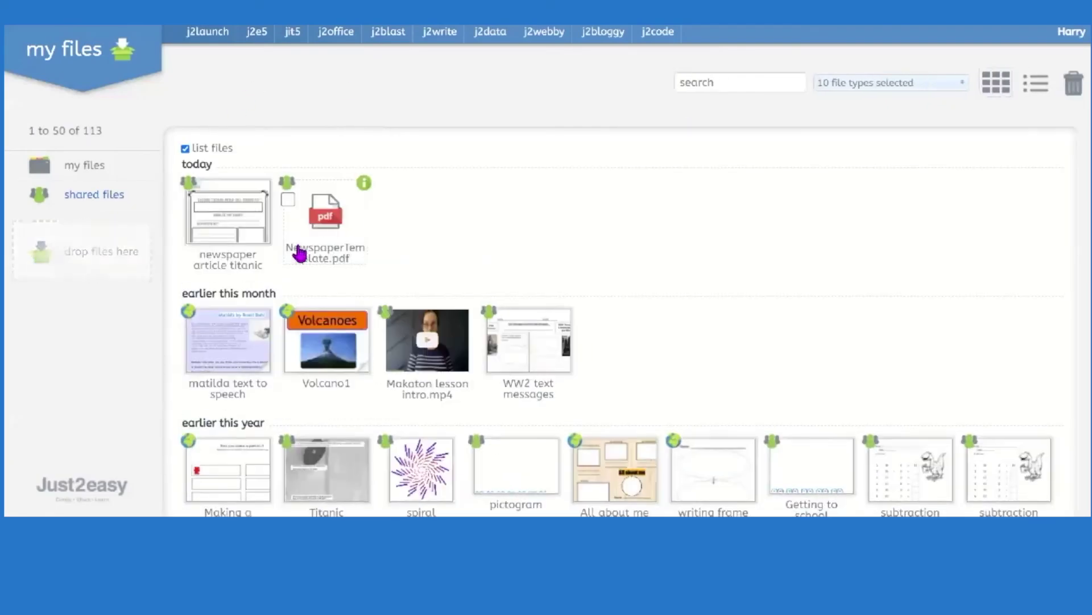
click(224, 231)
click(23, 35)
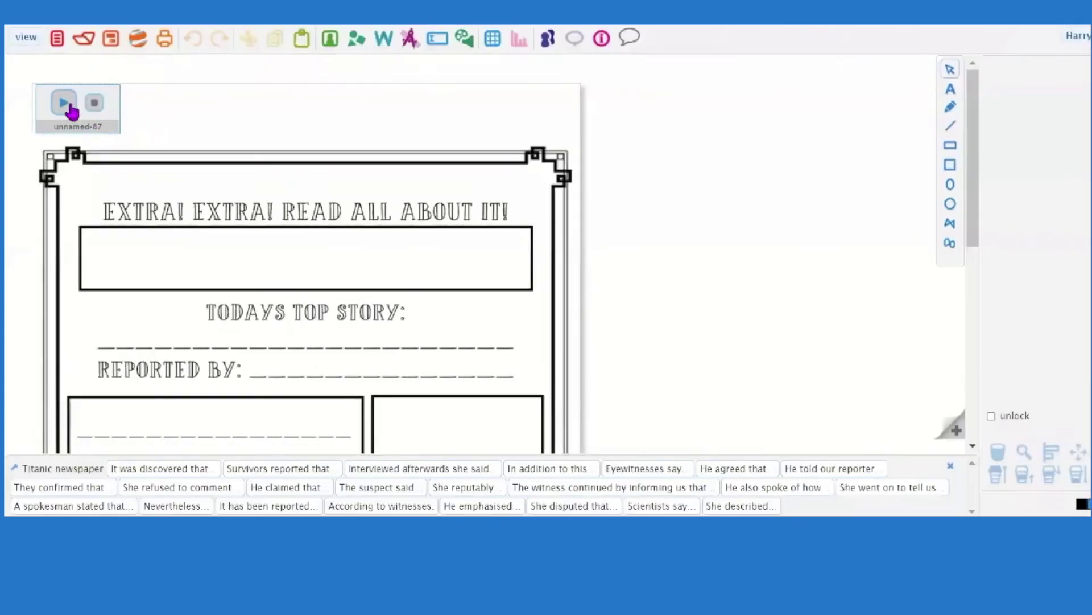
Step: Play the recorded sound at the start of the worksheet briefly and stop it
click(70, 102)
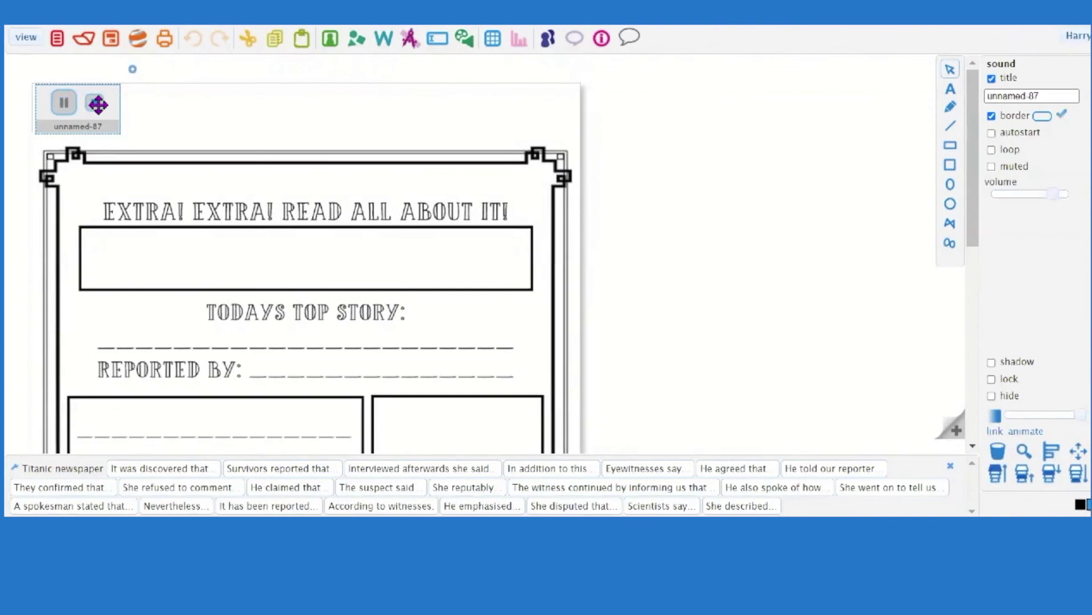
click(97, 103)
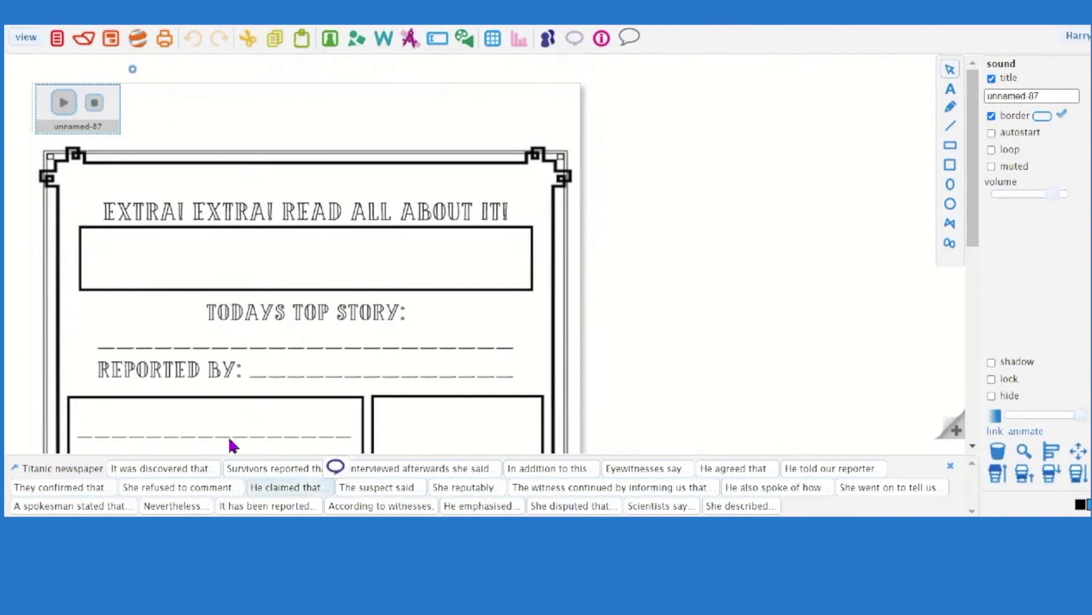
Step: Insert the sentence starter "It was discovered that..." on the first line of the lined article box
scroll(229, 437, down, 3)
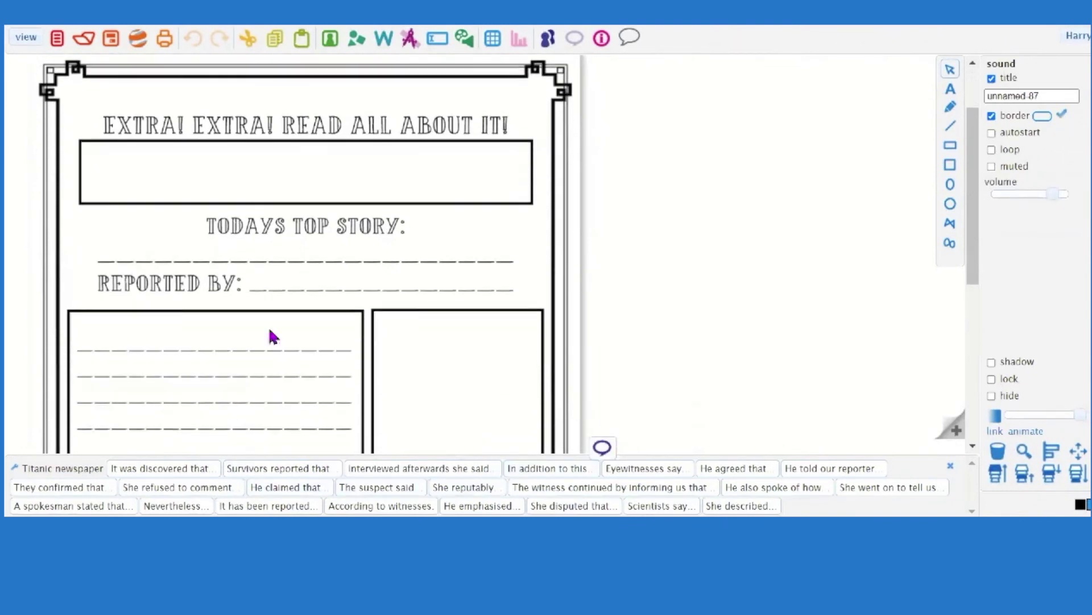
click(84, 333)
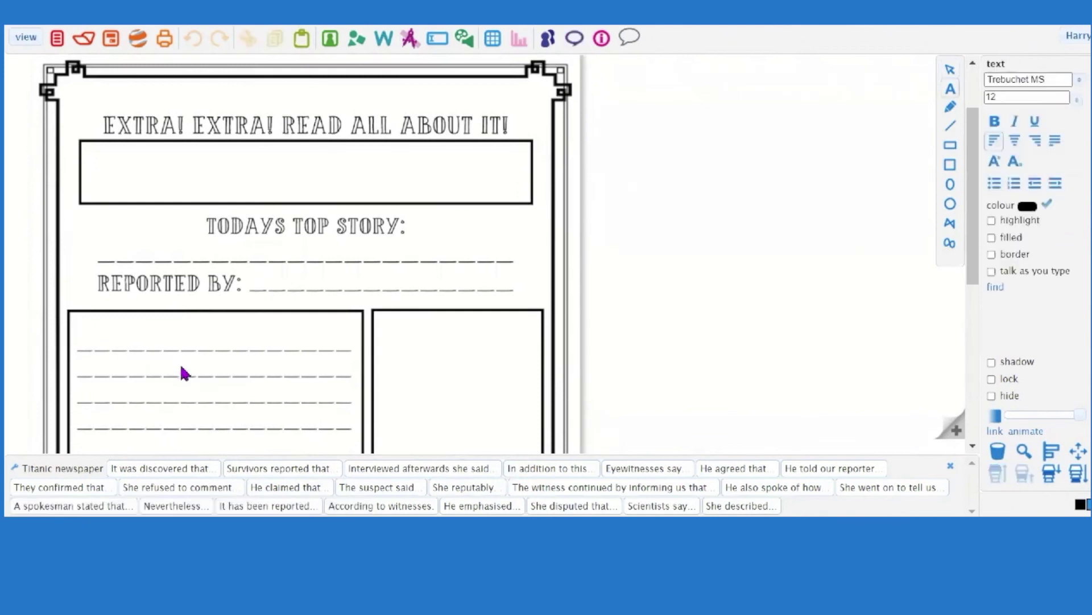
click(177, 469)
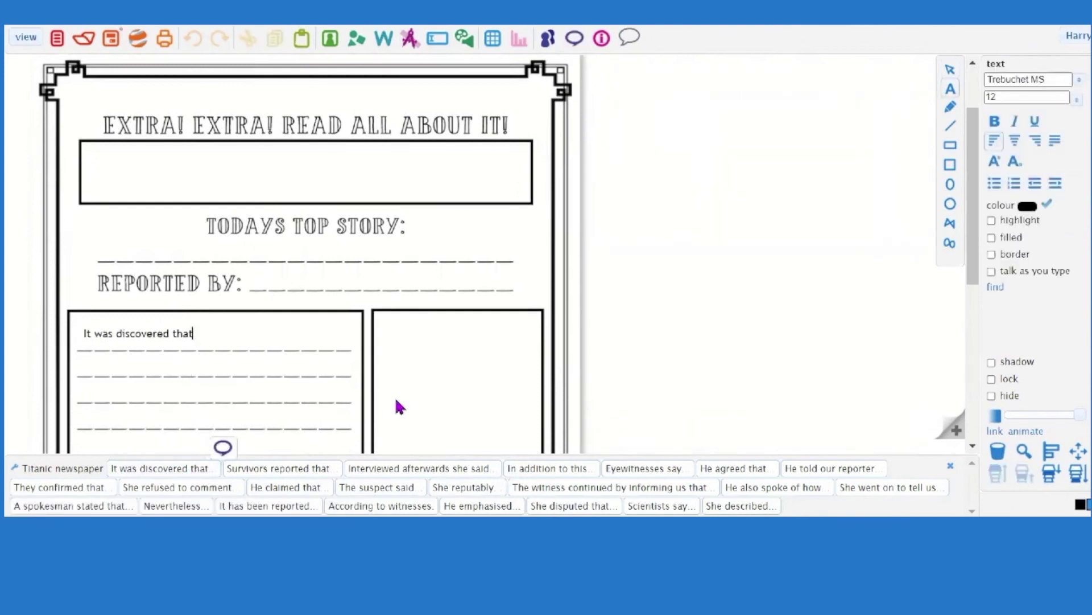
Step: Add the newspaper title "Daily Herald" in the empty headline box and enlarge it to about size 26
click(207, 176)
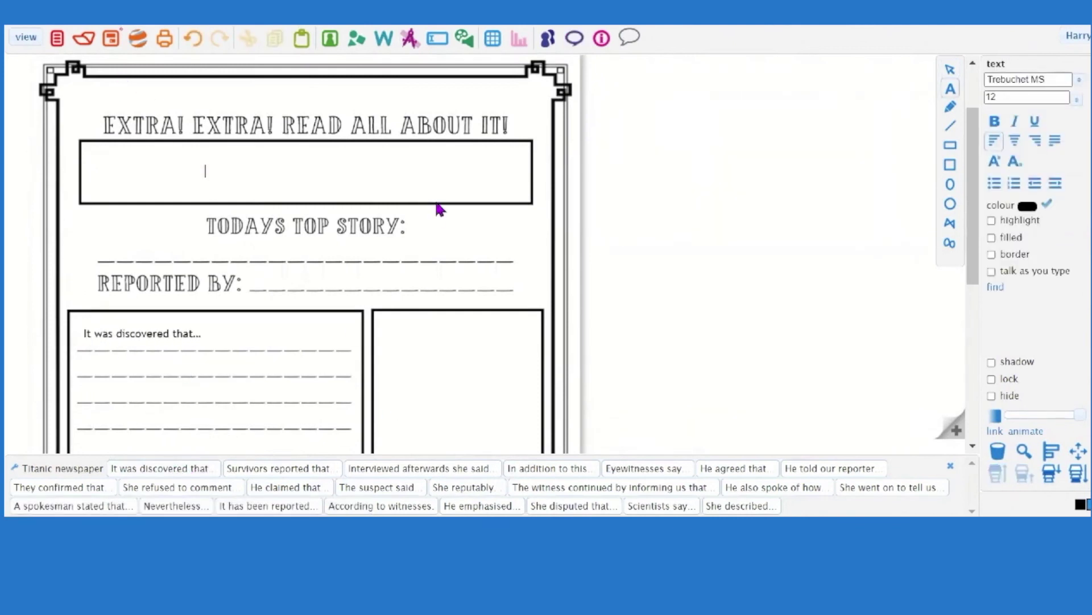
text(Daily Herald)
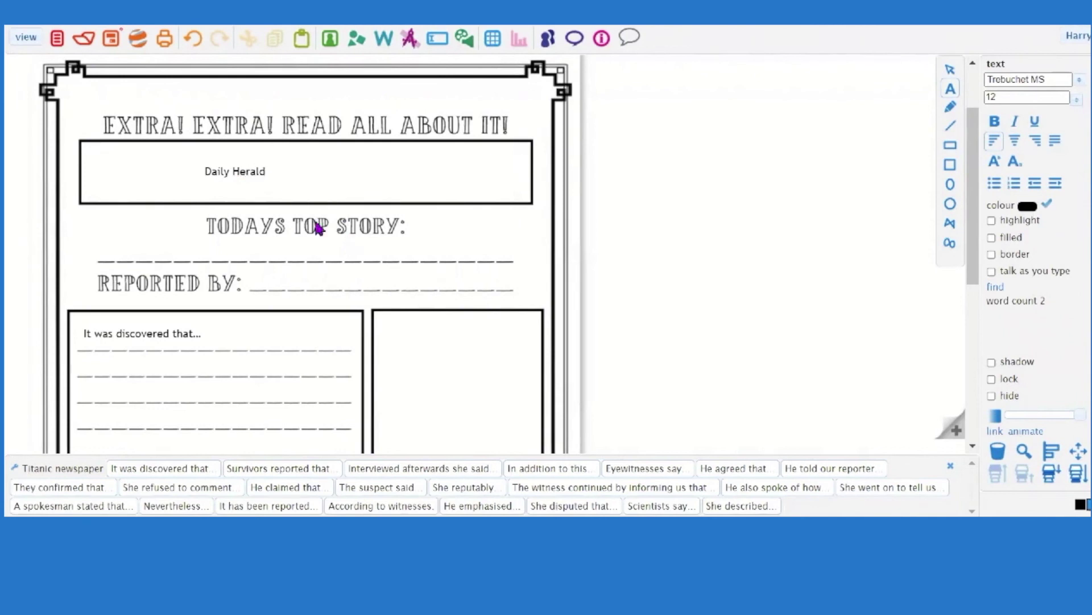
click(248, 171)
drag(268, 178, 451, 208)
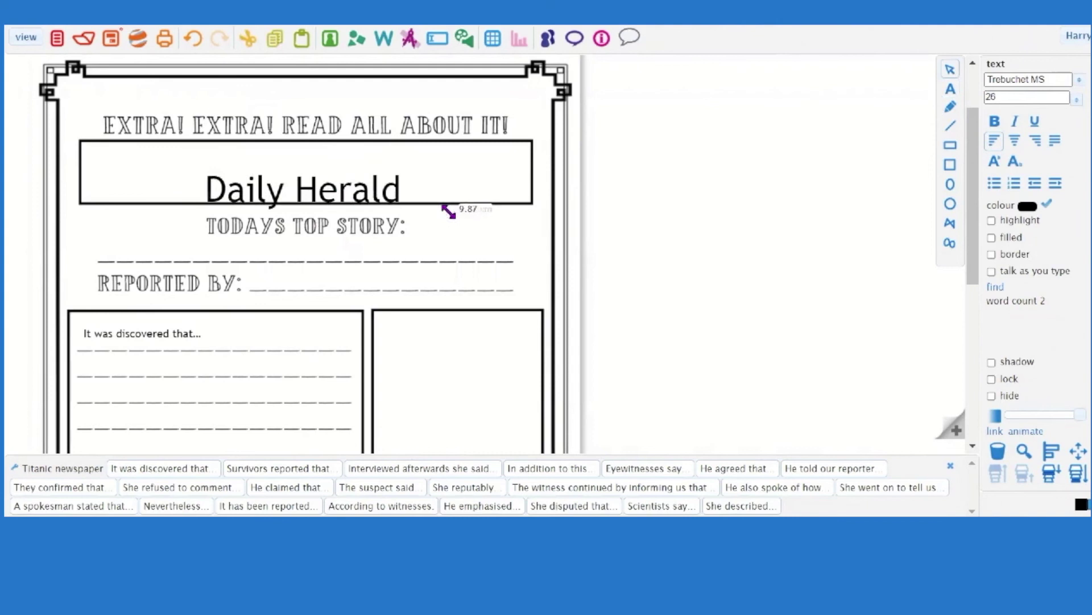
Step: Change the "Daily Herald" title to the Diplomata font and enlarge it to size 39
click(1080, 81)
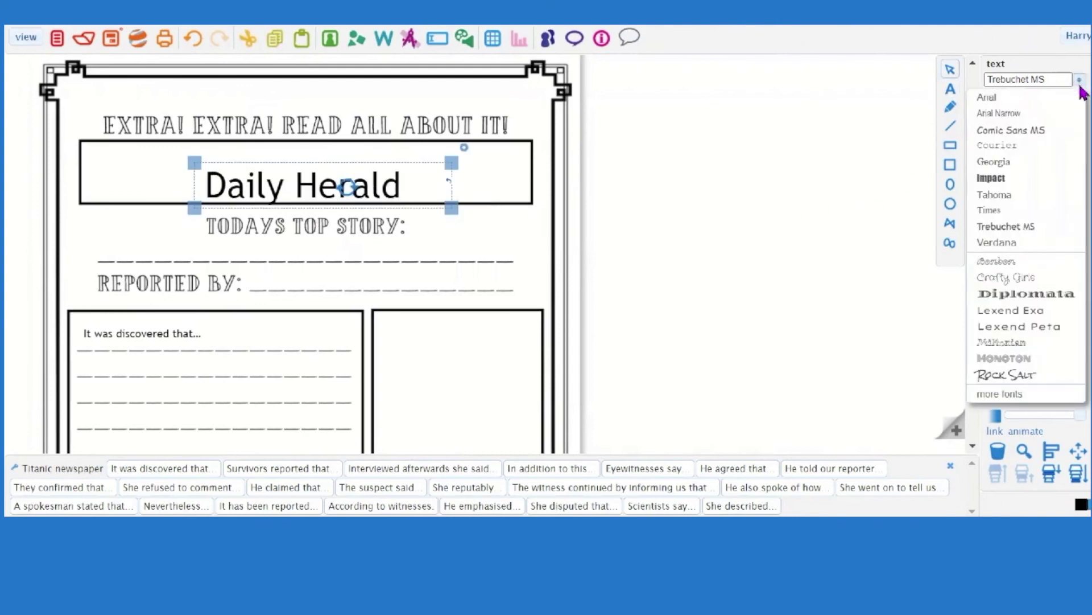
click(1052, 294)
drag(453, 227, 716, 242)
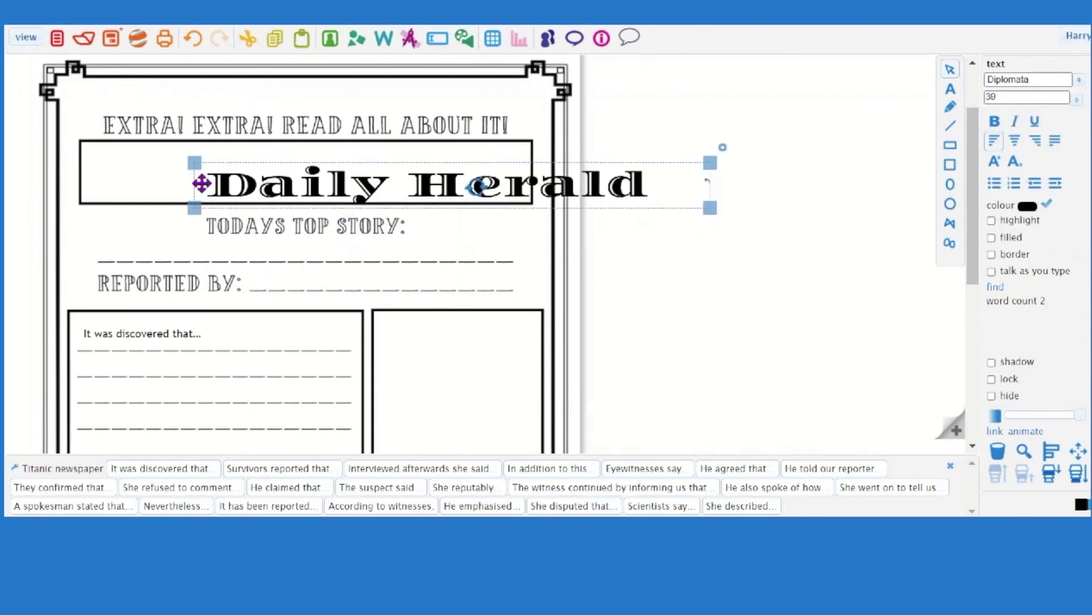
Step: Move the "Daily Herald" title so it fits inside the headline box, and deselect it
drag(190, 180, 82, 171)
click(634, 237)
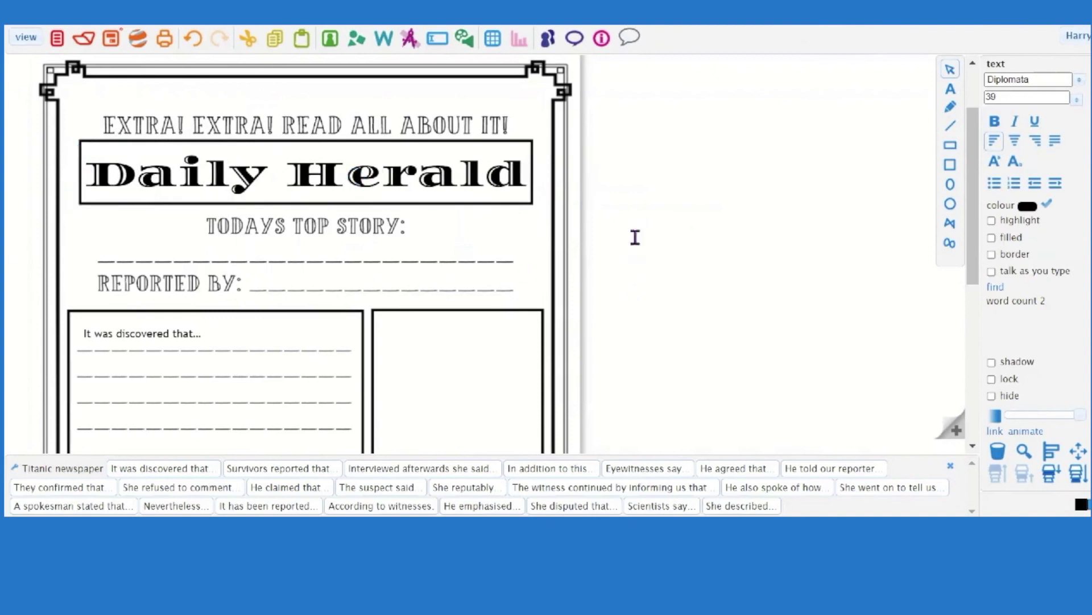
Step: Search online pictures for "titanic" and place a black-and-white photo of the ship in the empty box beside the article
scroll(374, 121, down, 5)
scroll(398, 107, up, 2)
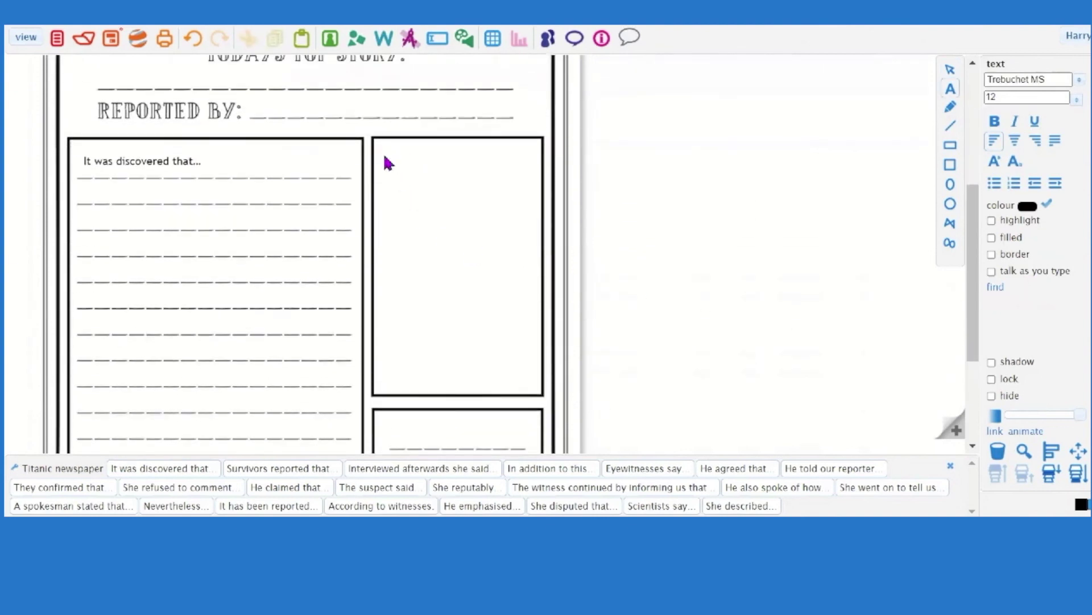
click(330, 38)
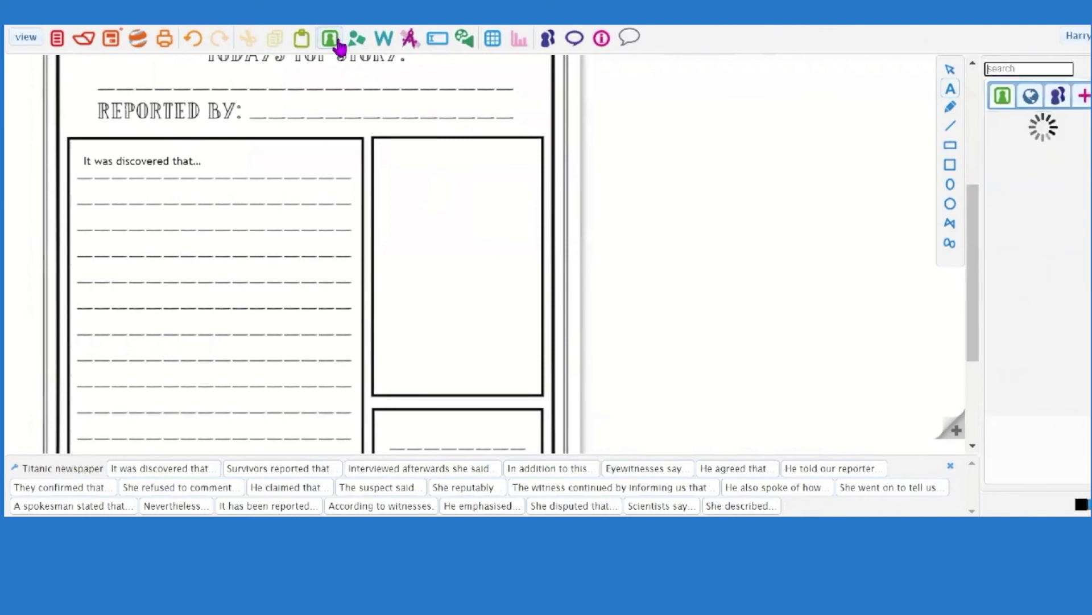
click(1028, 107)
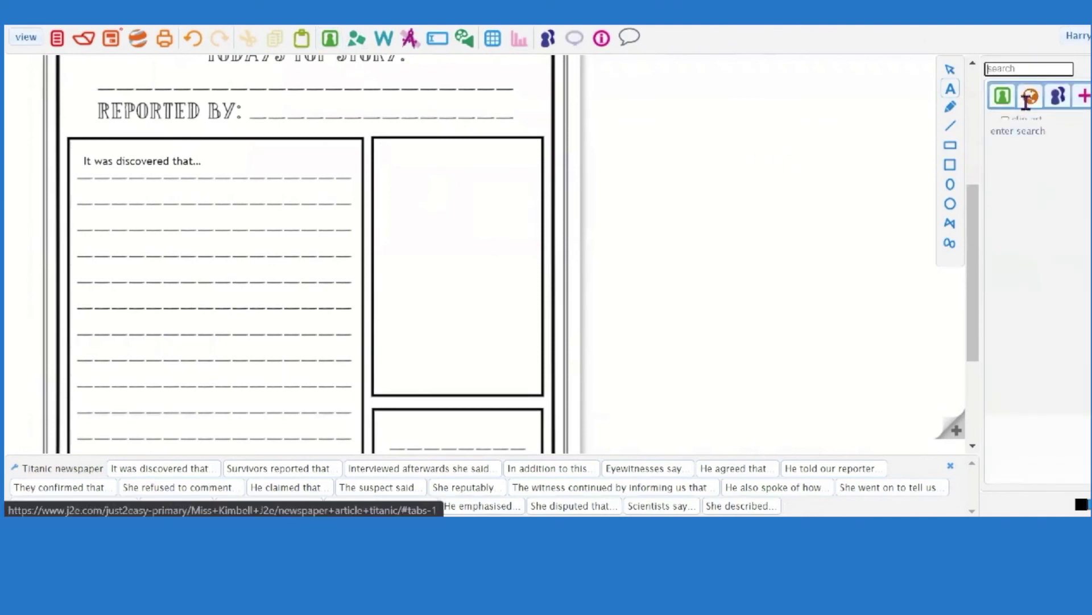
key(ctrl+a)
text(titanic)
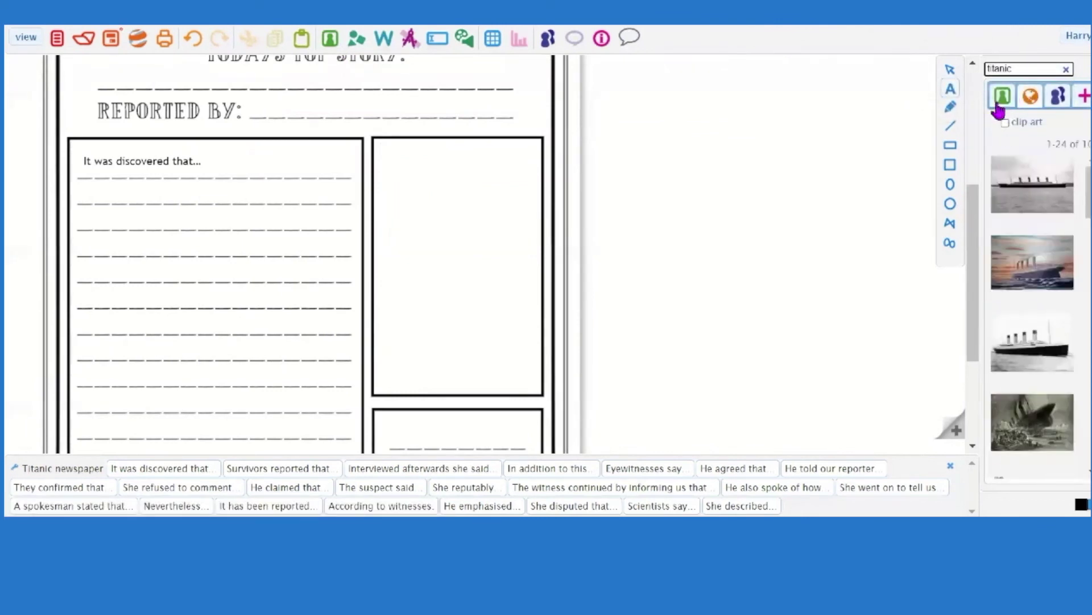
drag(1035, 346, 538, 260)
click(424, 176)
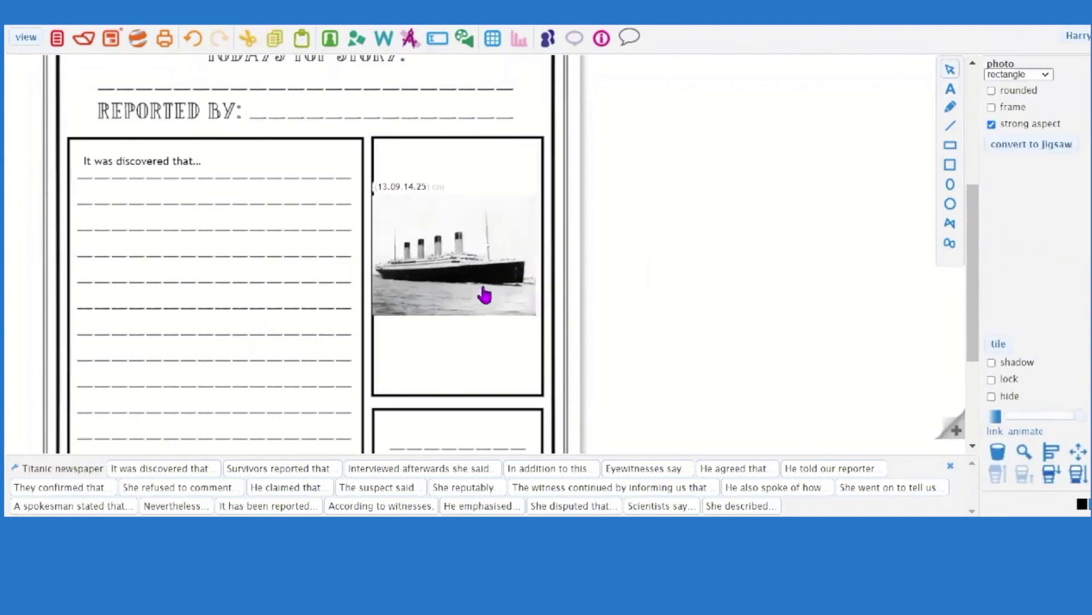
click(596, 283)
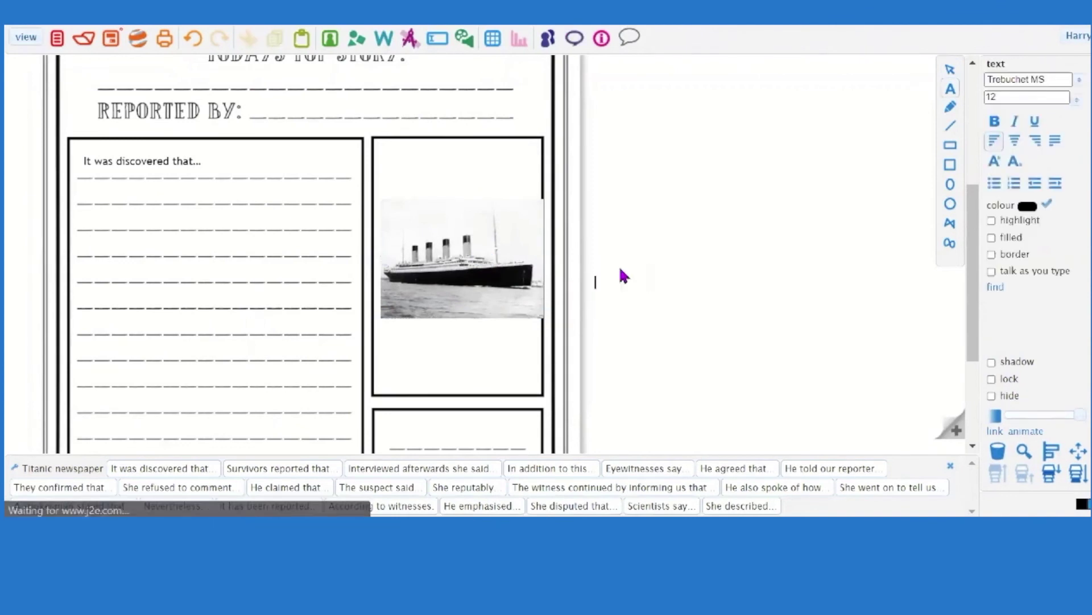
Step: Save the completed newspaper worksheet under its existing title and view its j2Webby publishing options without publishing
scroll(607, 240, down, 3)
scroll(607, 241, up, 6)
scroll(606, 251, up, 2)
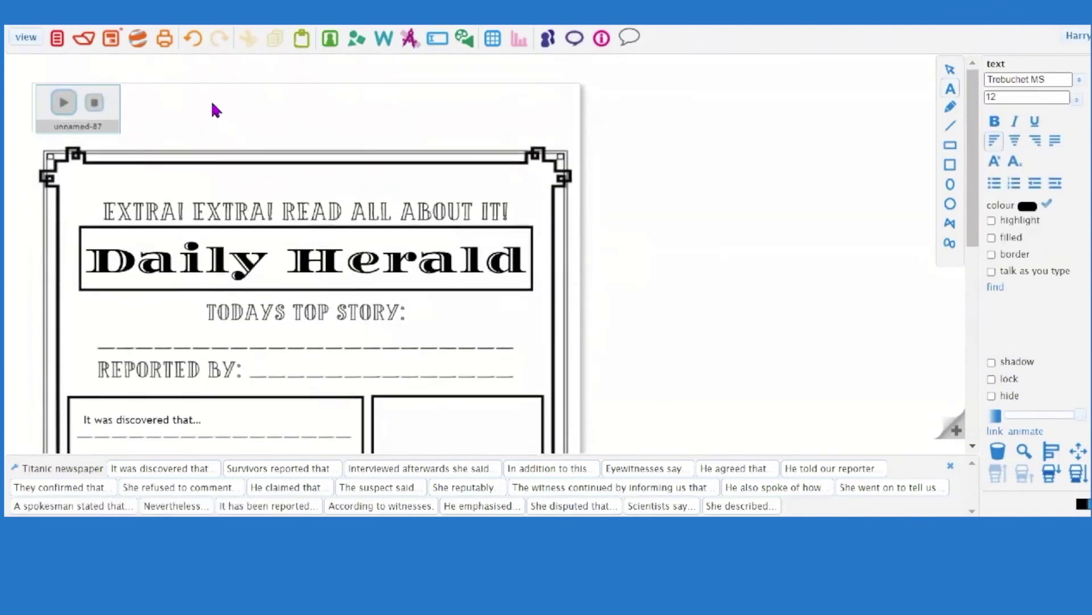
click(111, 38)
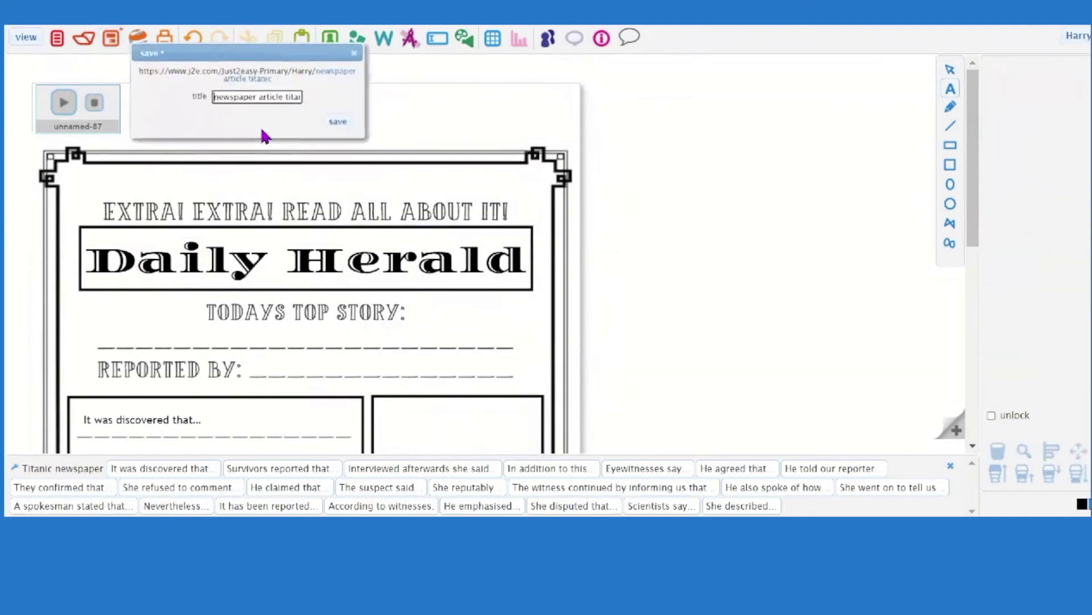
click(345, 129)
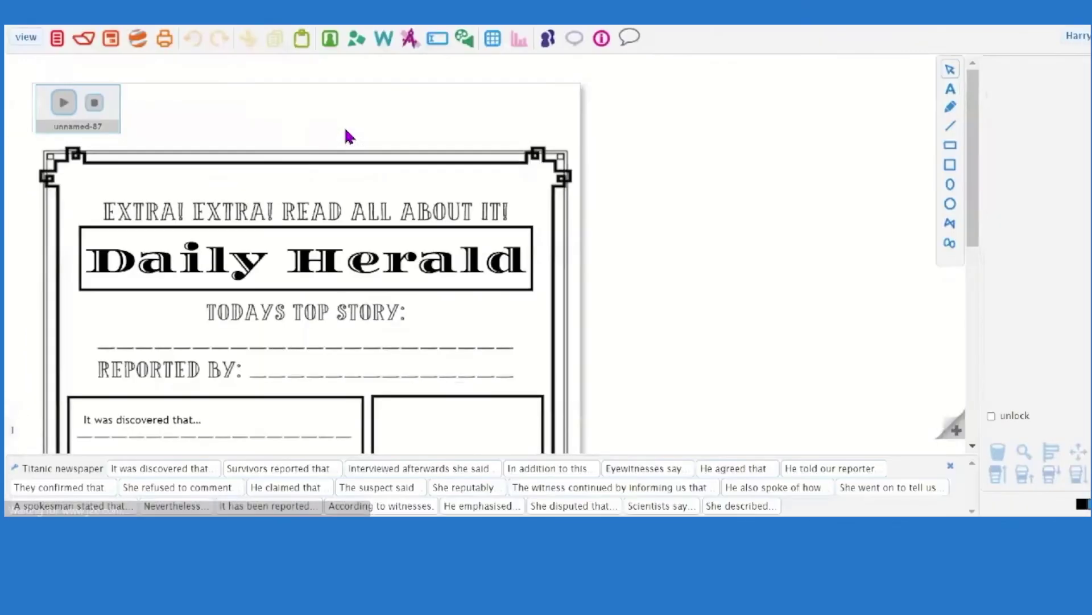
click(137, 43)
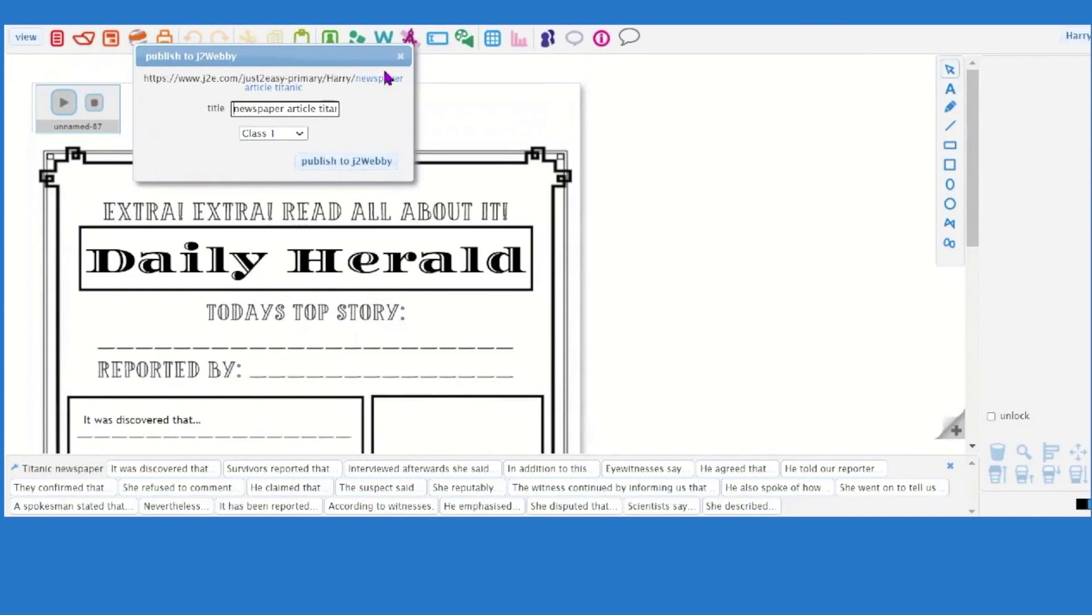
click(400, 57)
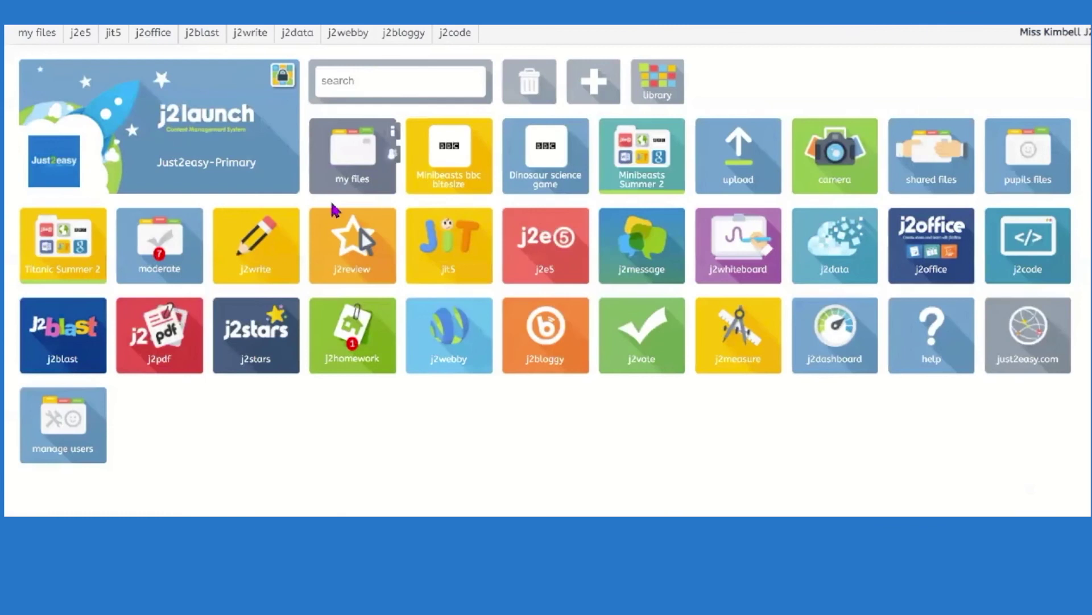
Step: As the teacher, list all pupils' files and open the newest "newspaper article titanic" worksheet to review it
click(1000, 180)
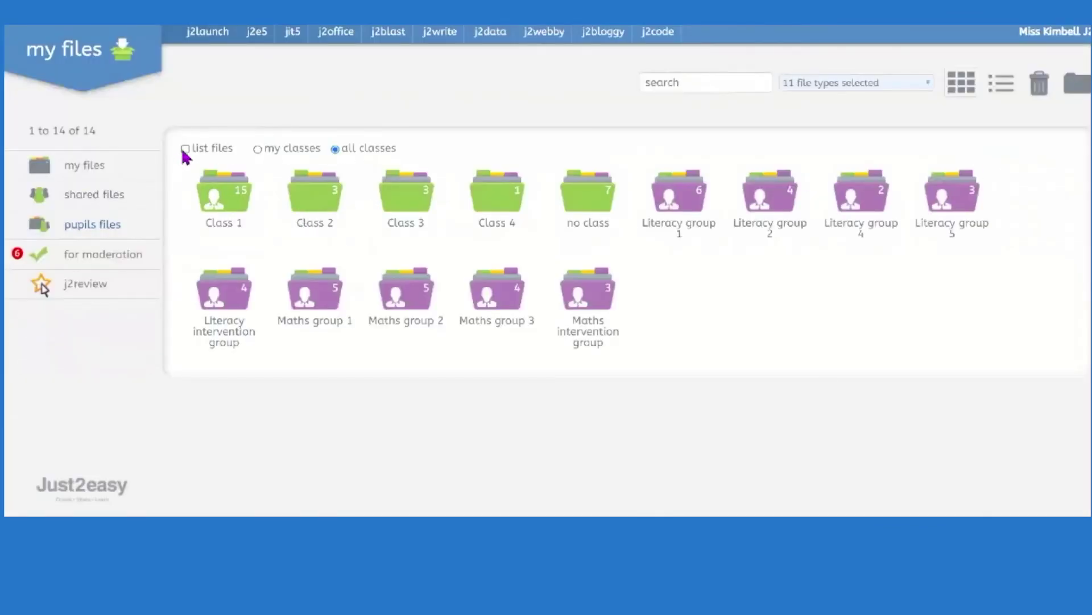
click(185, 149)
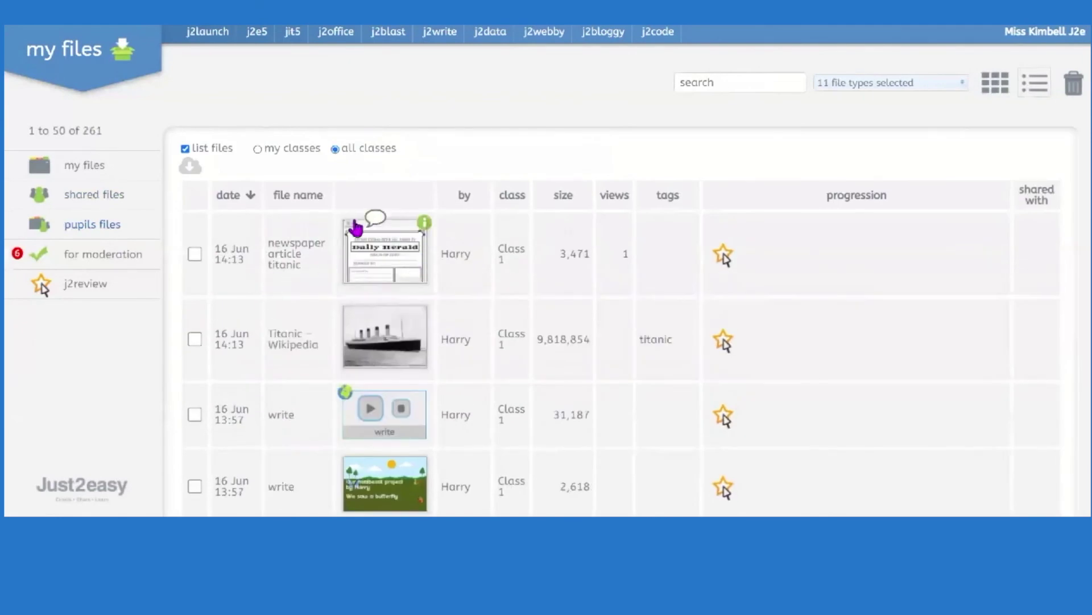
click(397, 258)
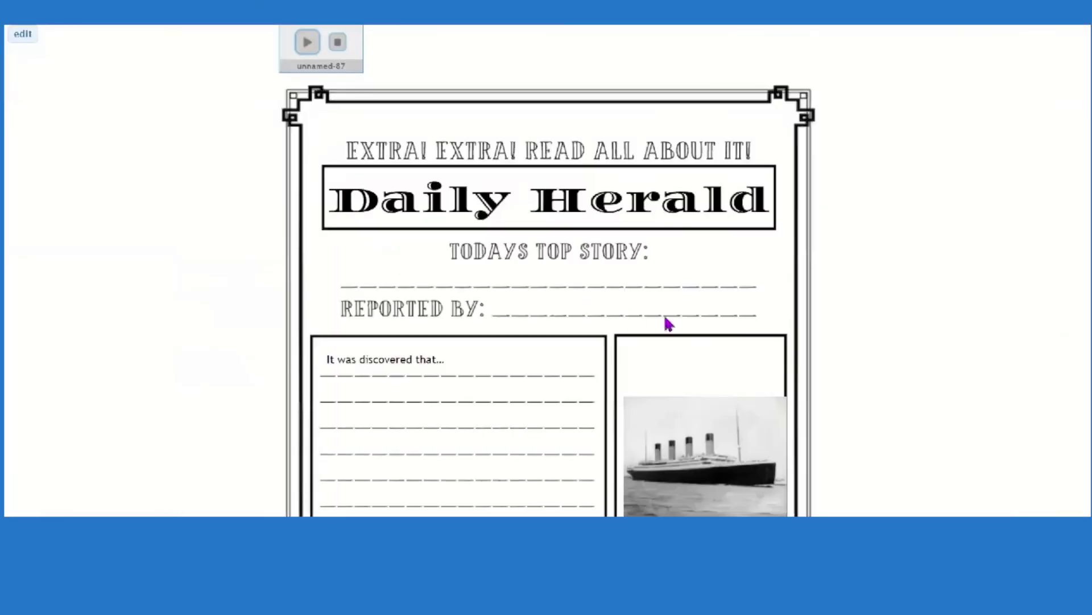
scroll(515, 350, down, 5)
scroll(511, 345, up, 5)
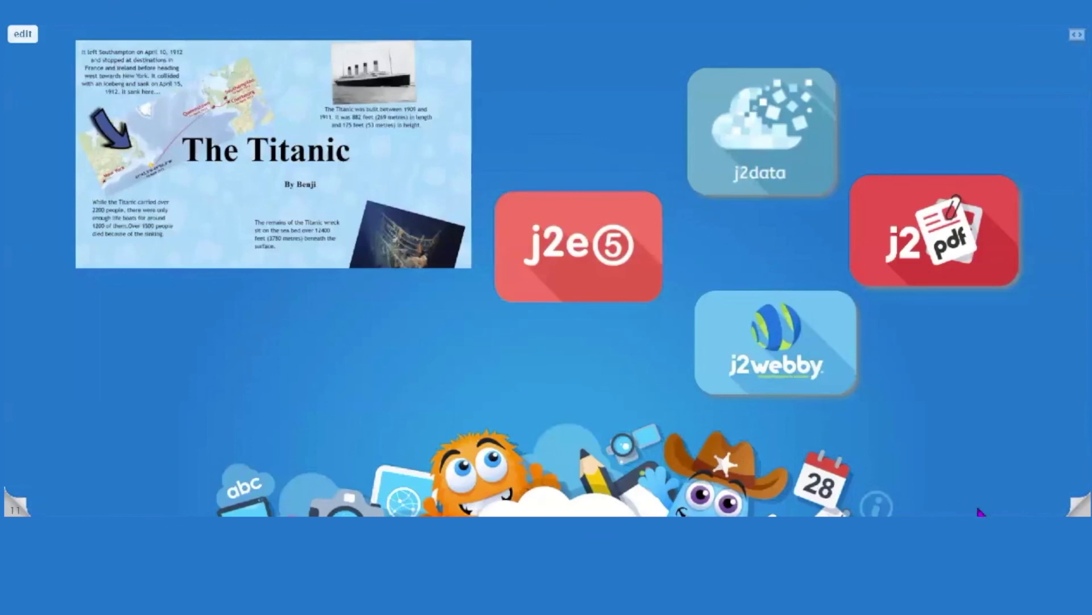
Step: Advance the presentation past the tool-specific help slide to the j2skills and Quick Bites training sessions slide
click(1073, 500)
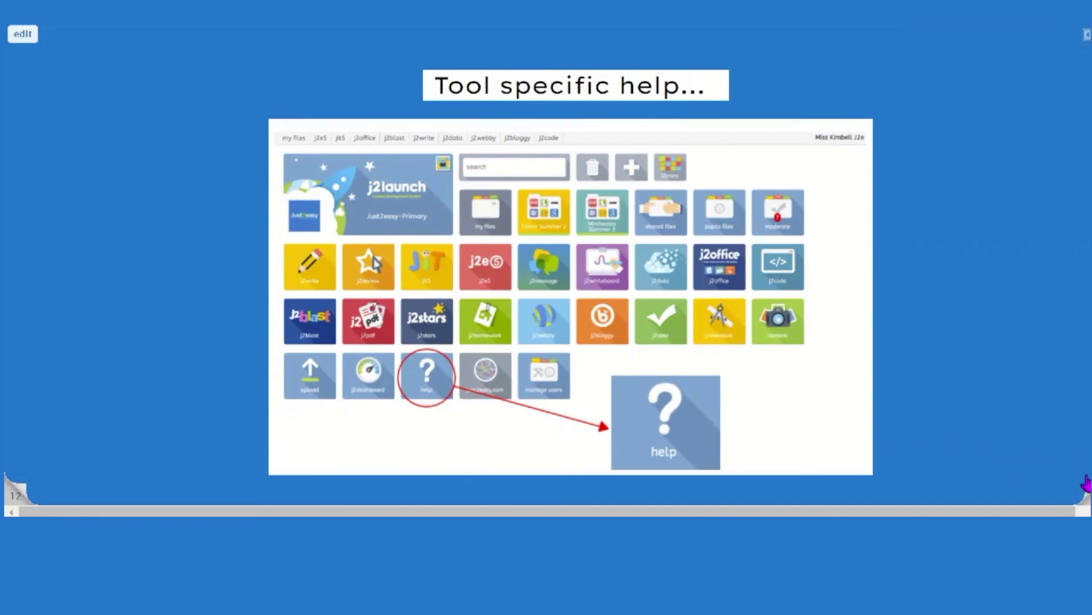
click(1083, 490)
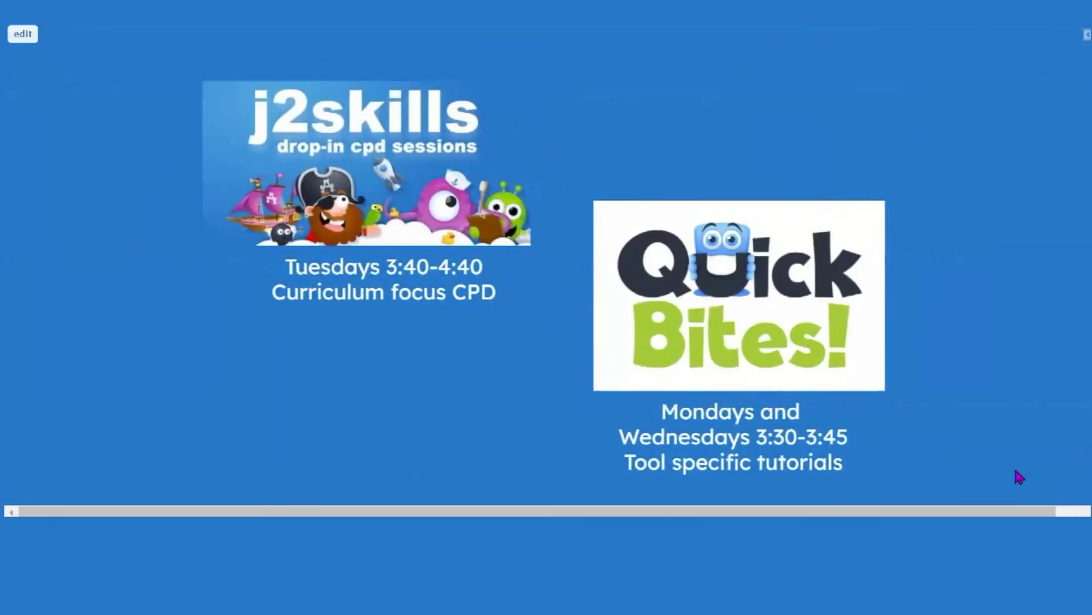